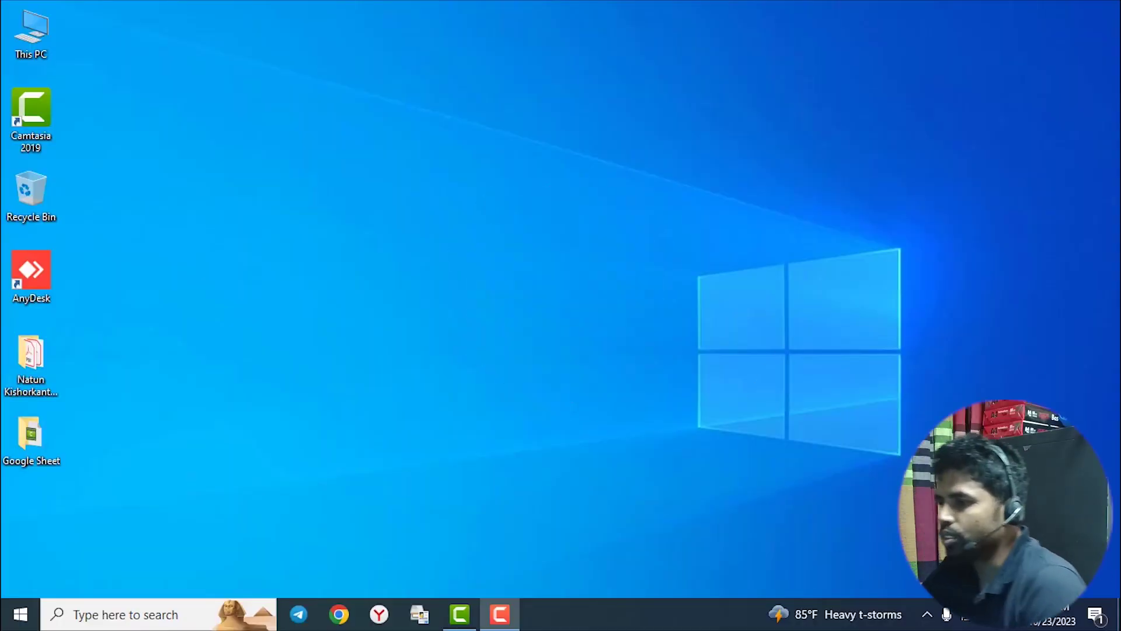
Step: Launch Chrome and sign in to the Google account through Gmail with its password
click(340, 619)
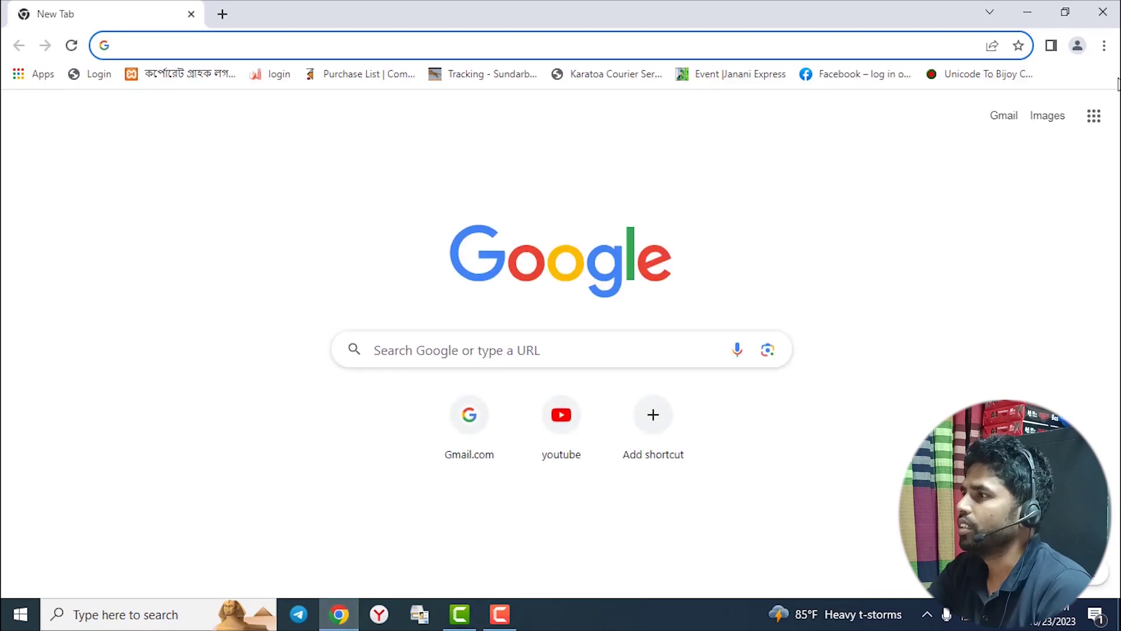
click(467, 418)
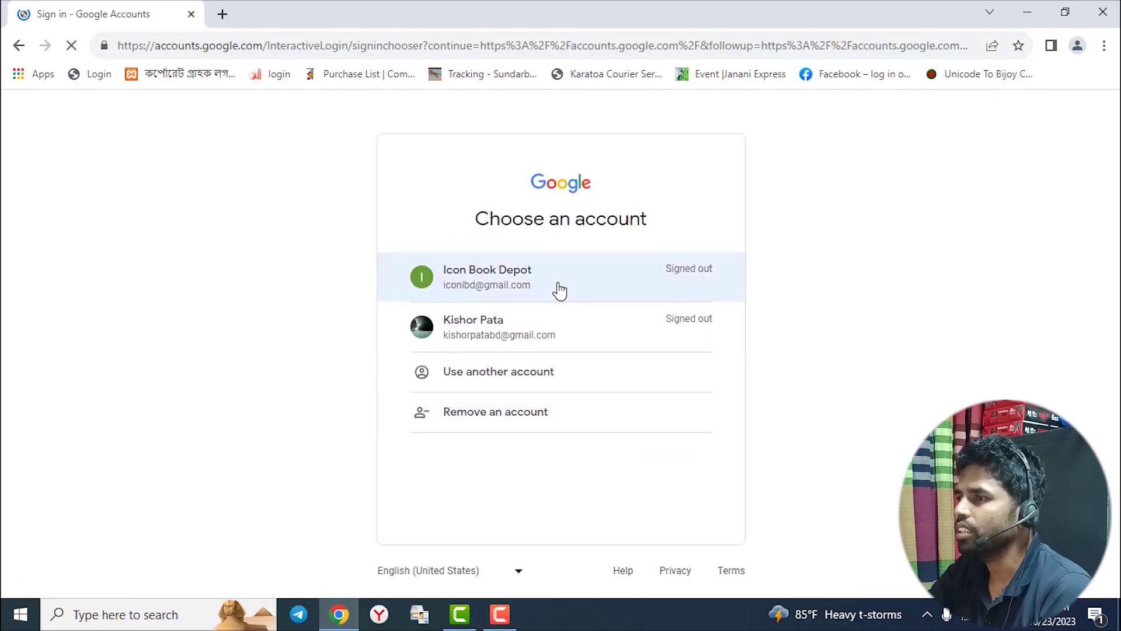
click(559, 290)
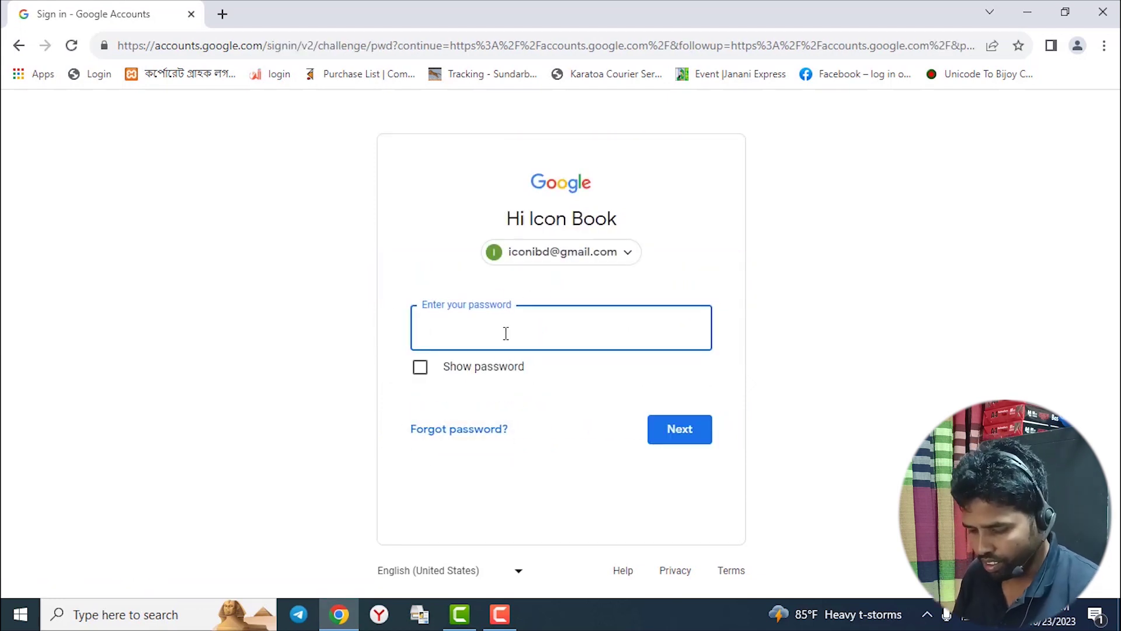
text(•••••••••)
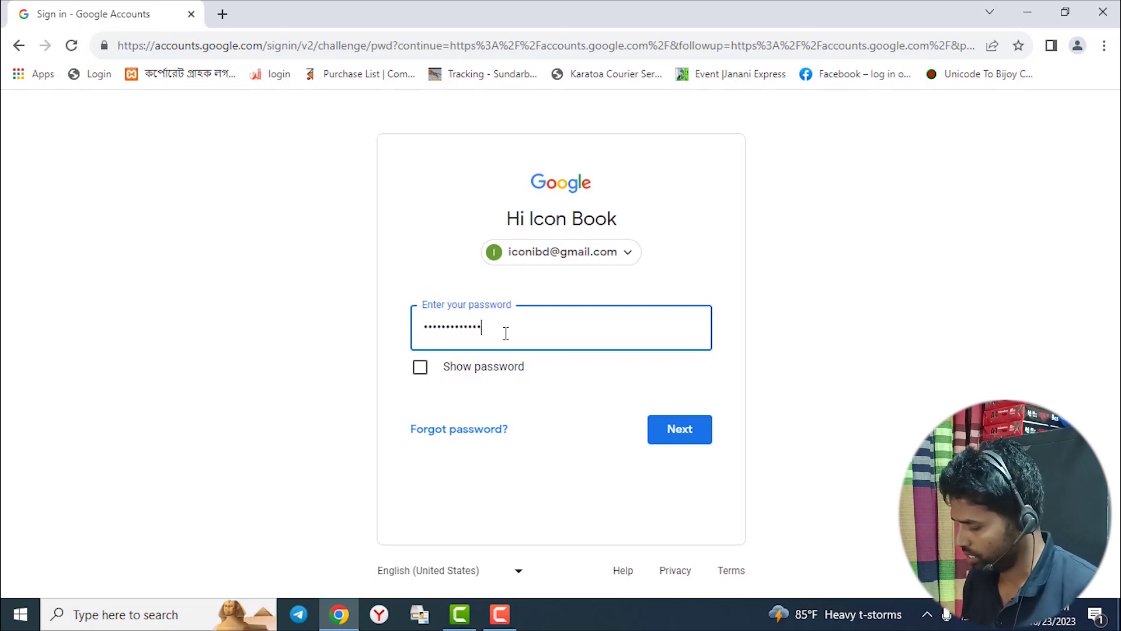
key(Return)
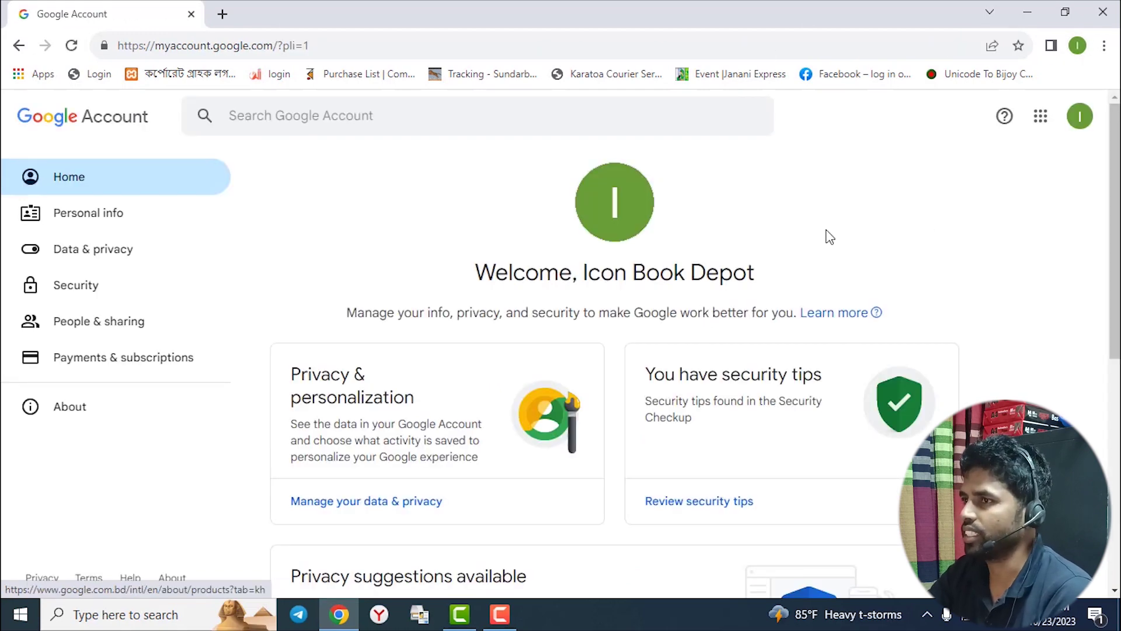
Step: Open Google Drive in a new tab from the Google apps grid
click(1042, 120)
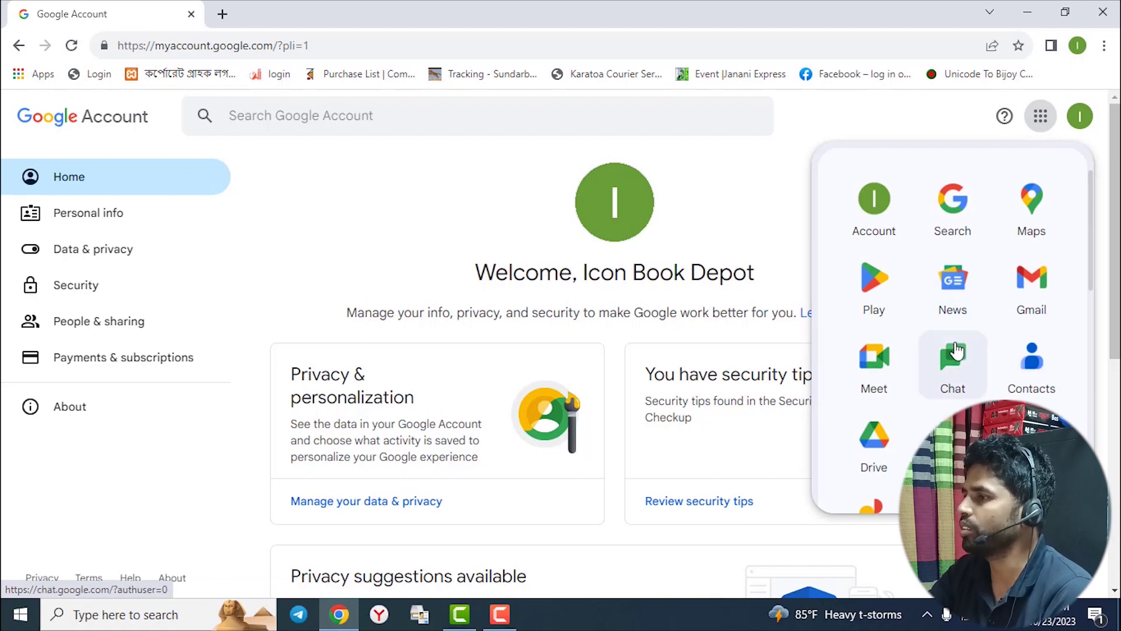
scroll(949, 350, down, 3)
click(886, 299)
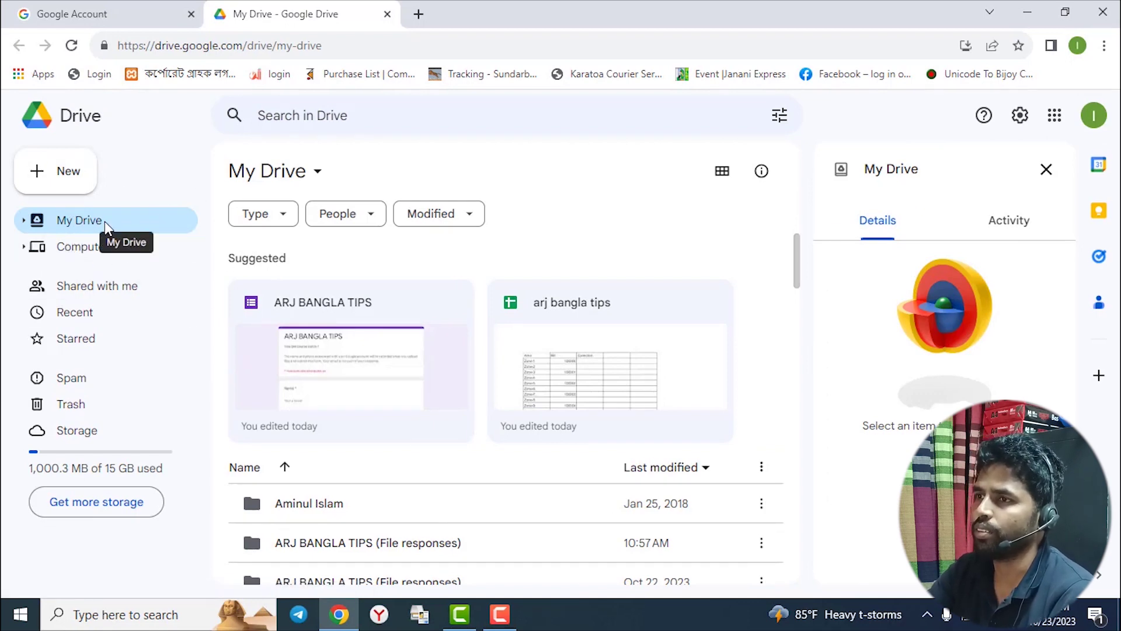
Step: From My Drive, create a new blank form via New > Google Forms
click(85, 248)
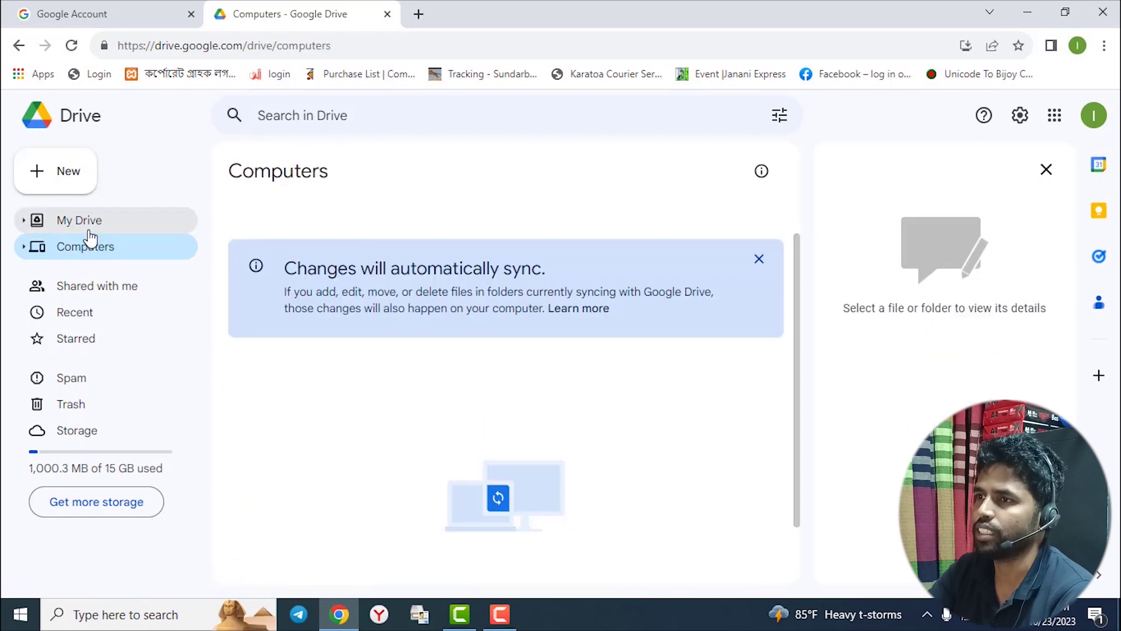
click(90, 231)
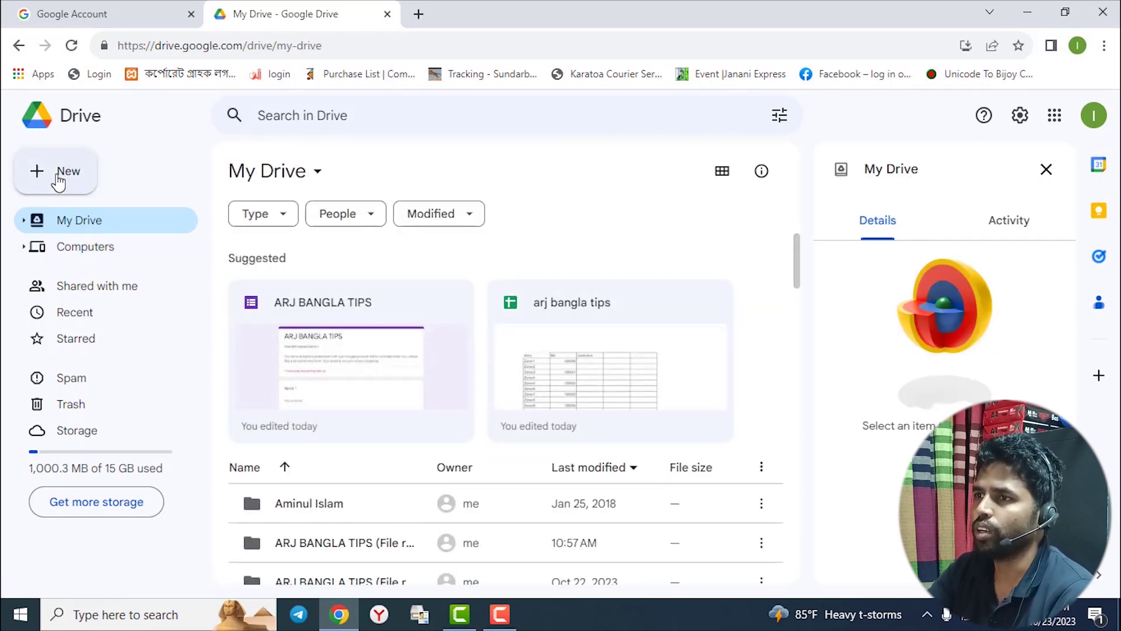
click(60, 179)
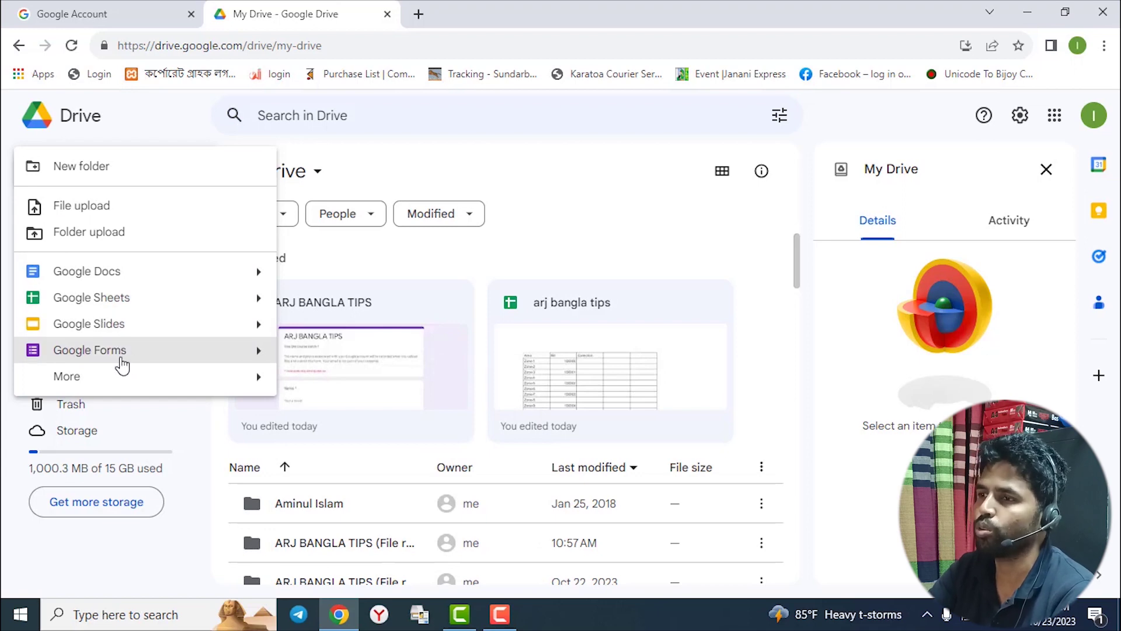
mouse_move(90, 376)
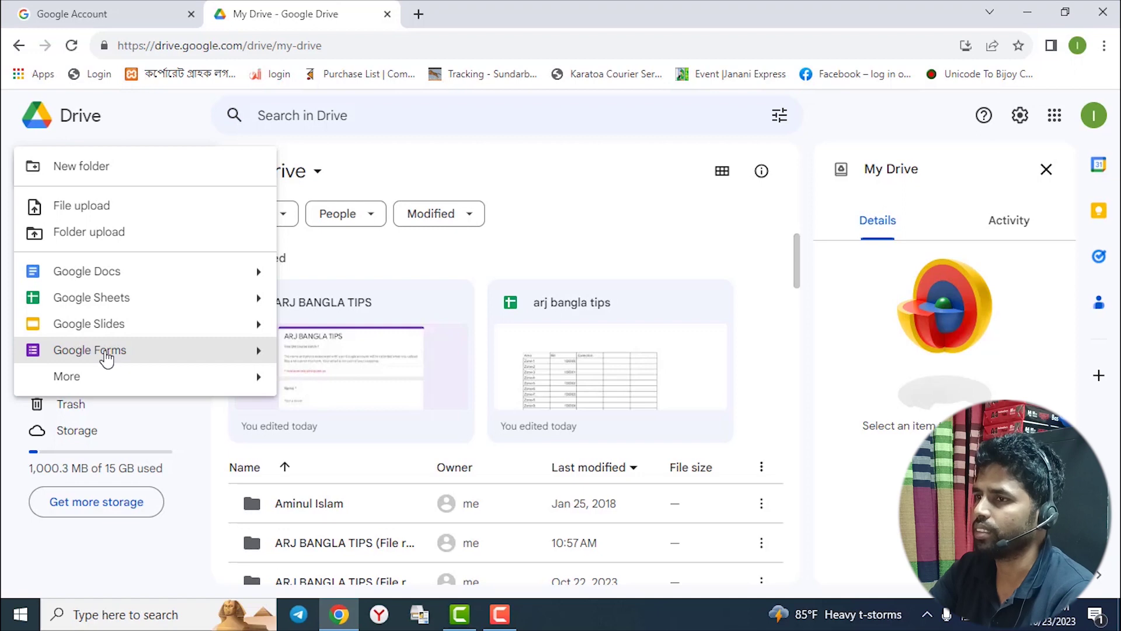
click(106, 352)
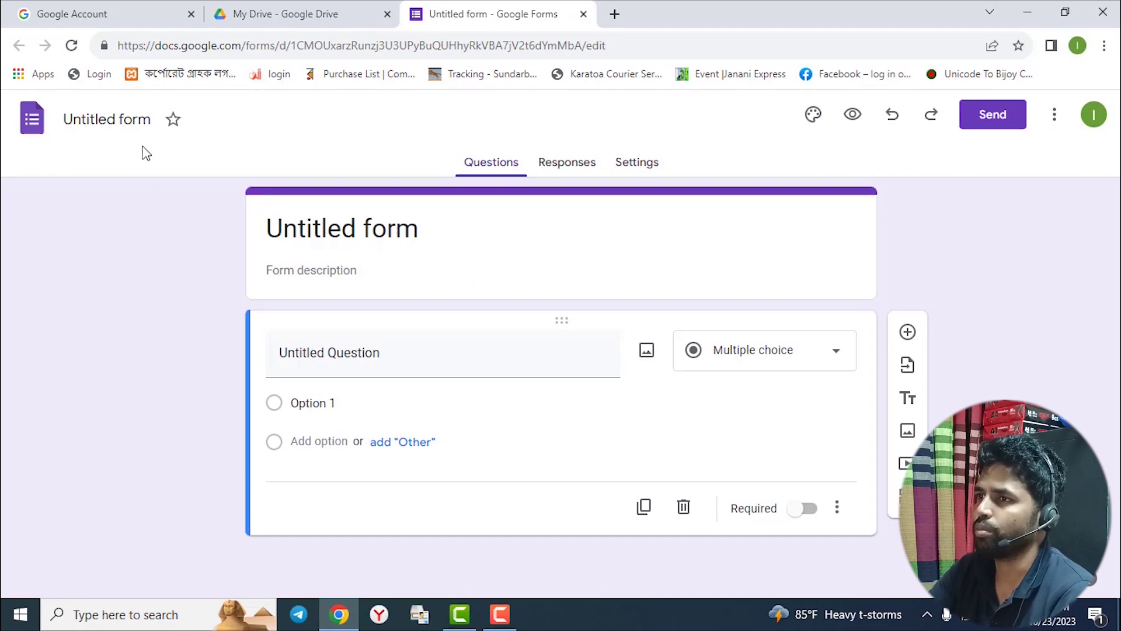
Step: Name the form 'ARJ BANGLA TIPS'
click(135, 120)
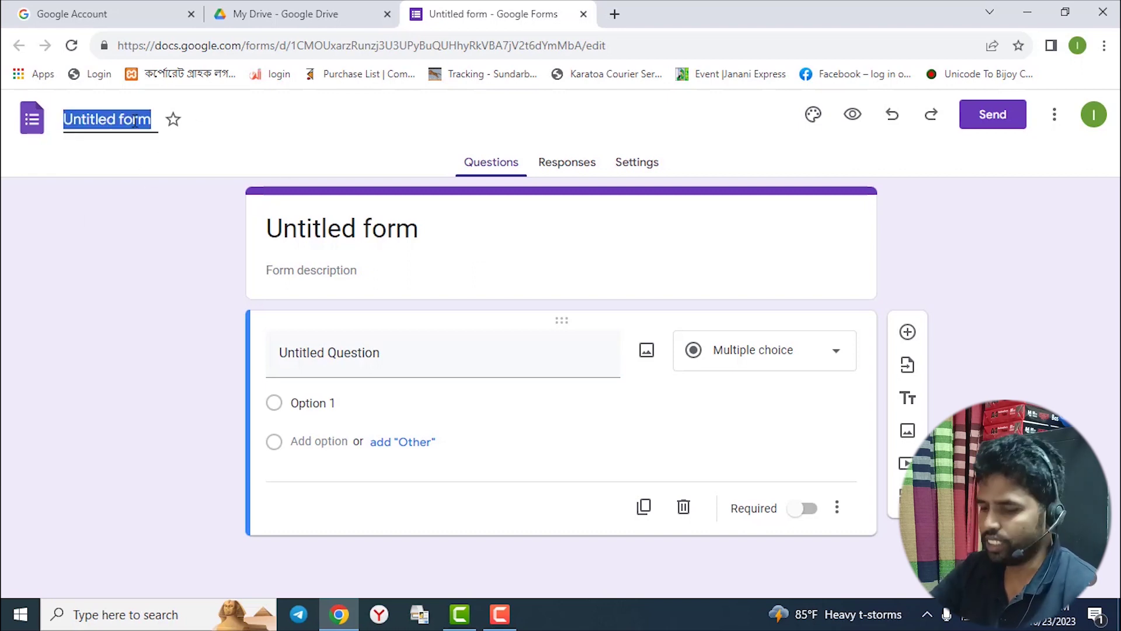
text(A)
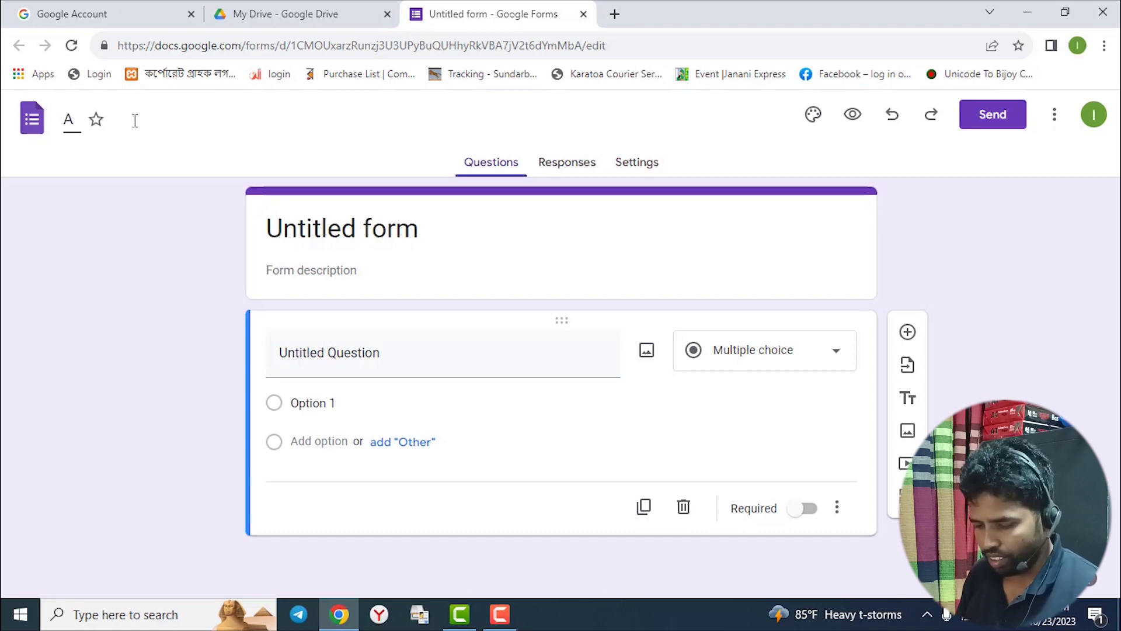
text(RJ)
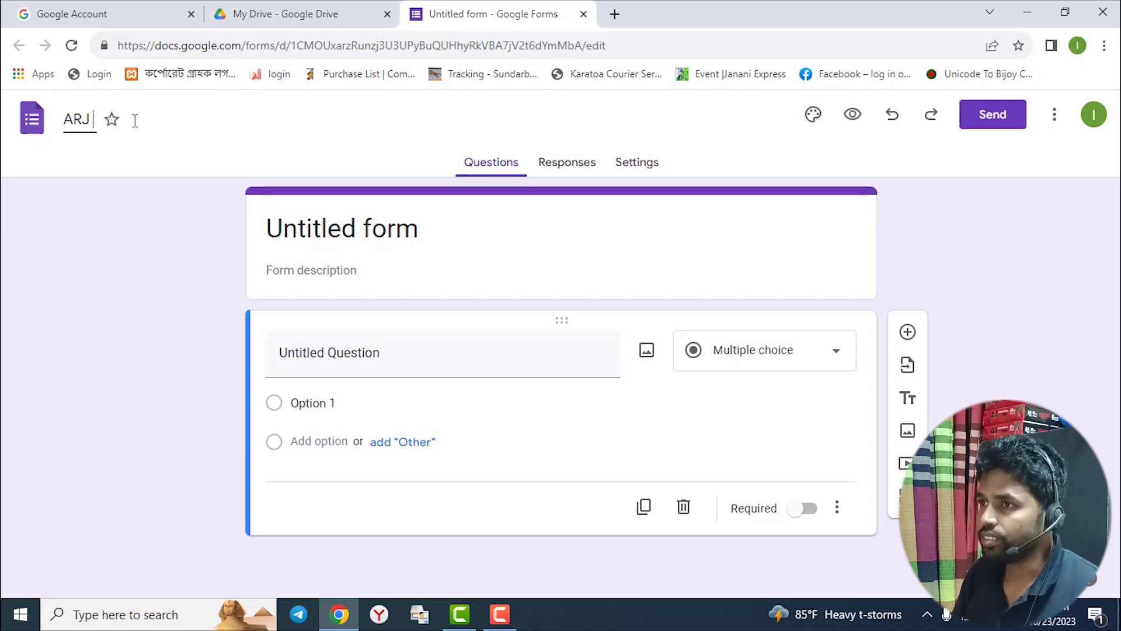
text( BANG)
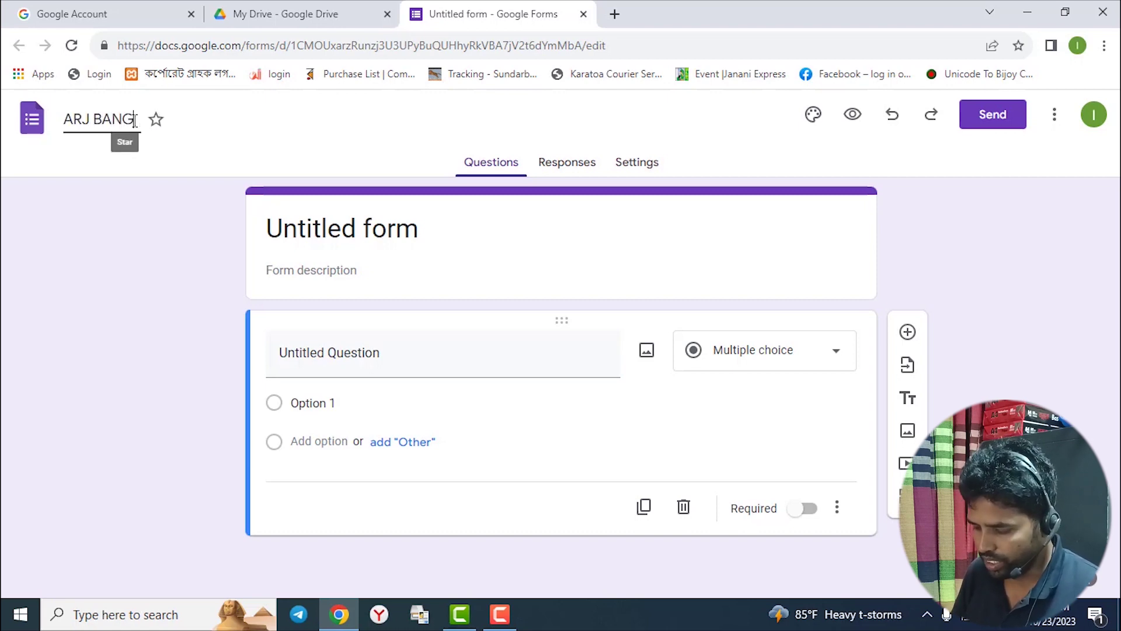
text(LA T)
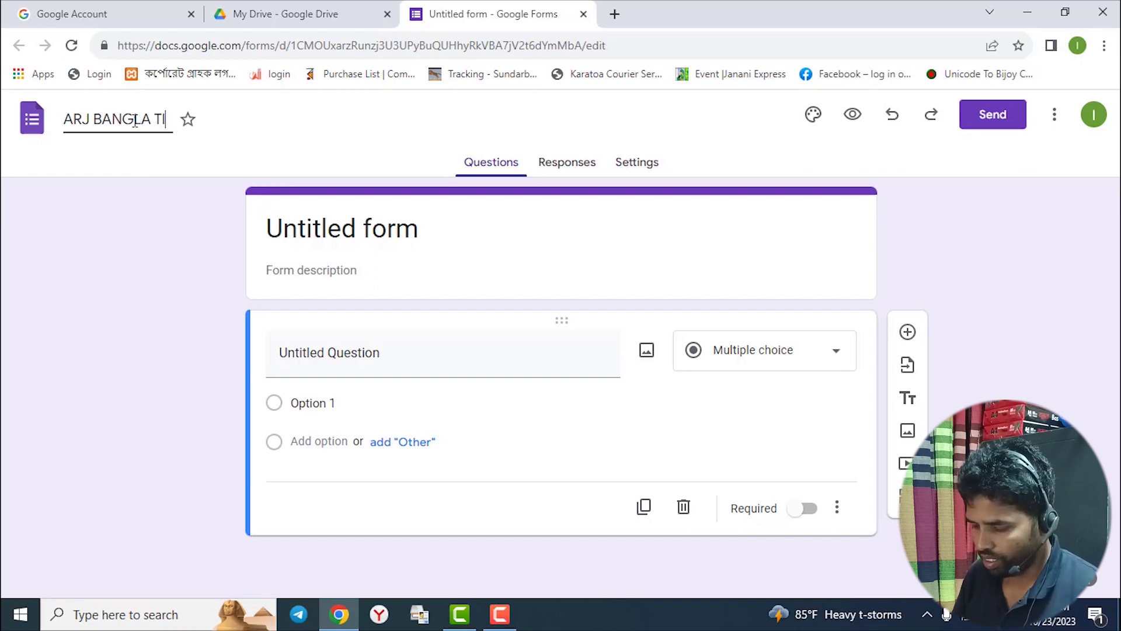
text(IPS)
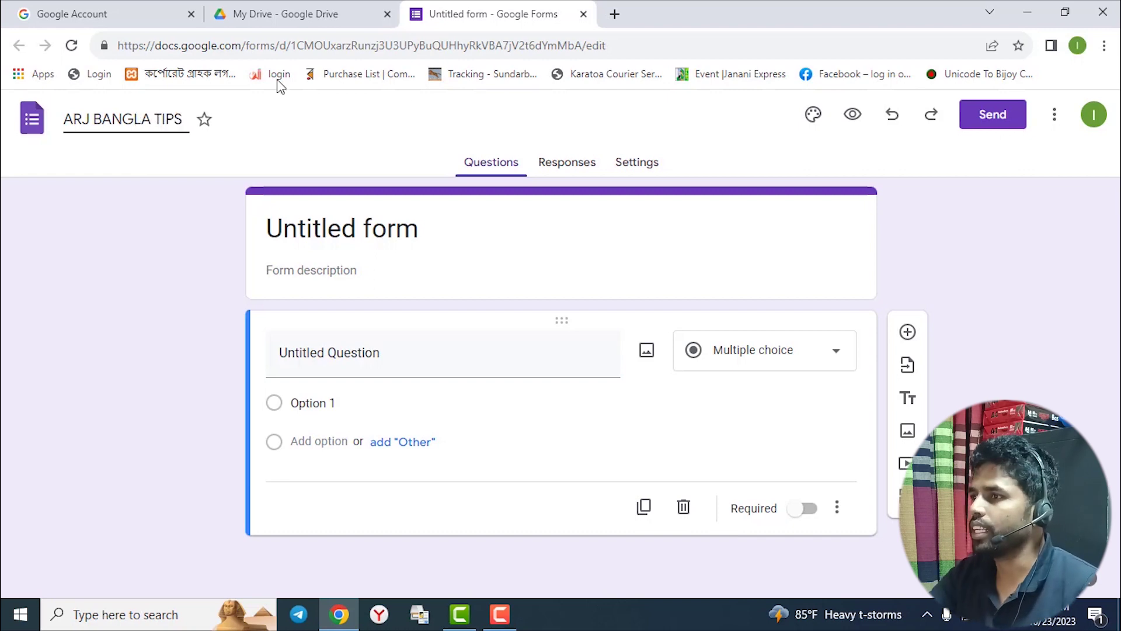
click(418, 232)
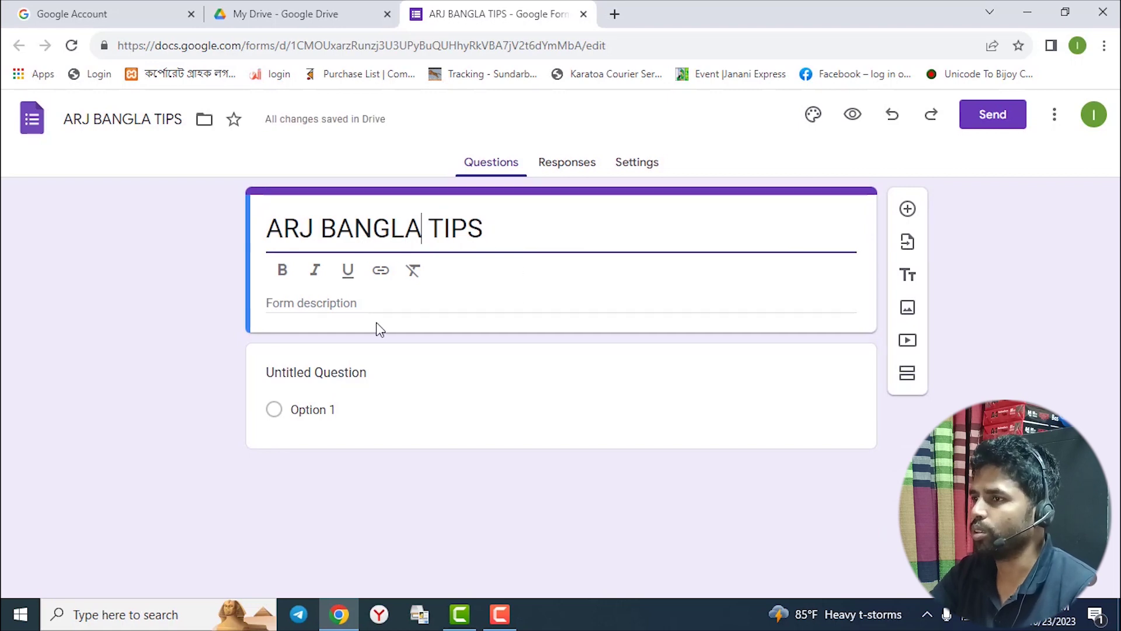
Step: Add the form description 'Free DM Course Batch-1'
click(368, 303)
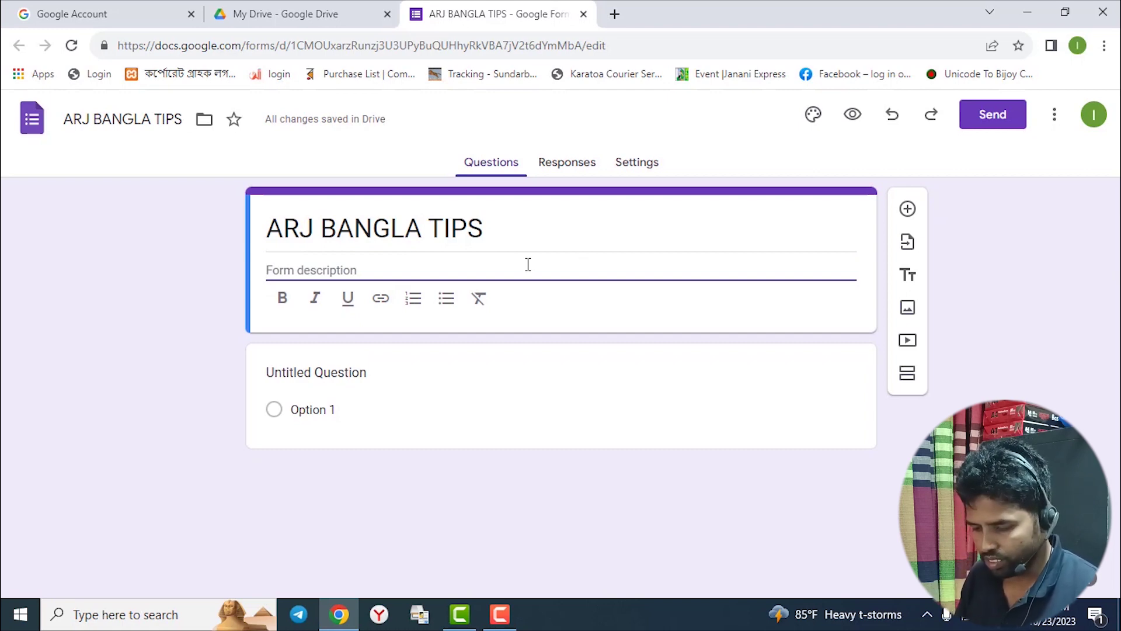
text(D)
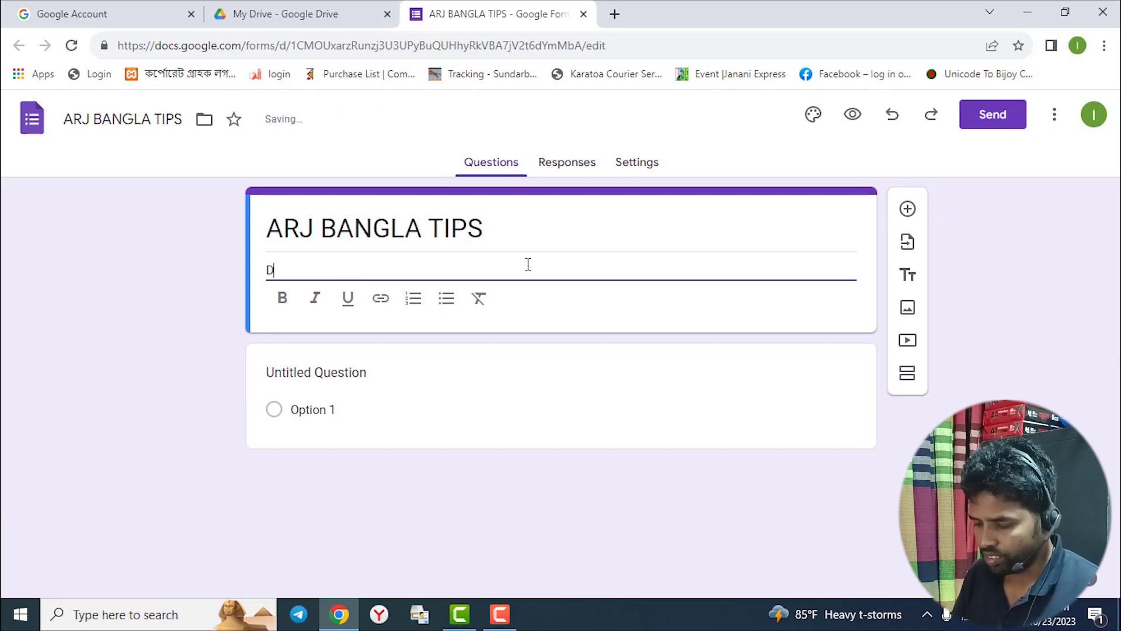
key(BackSpace)
text(F)
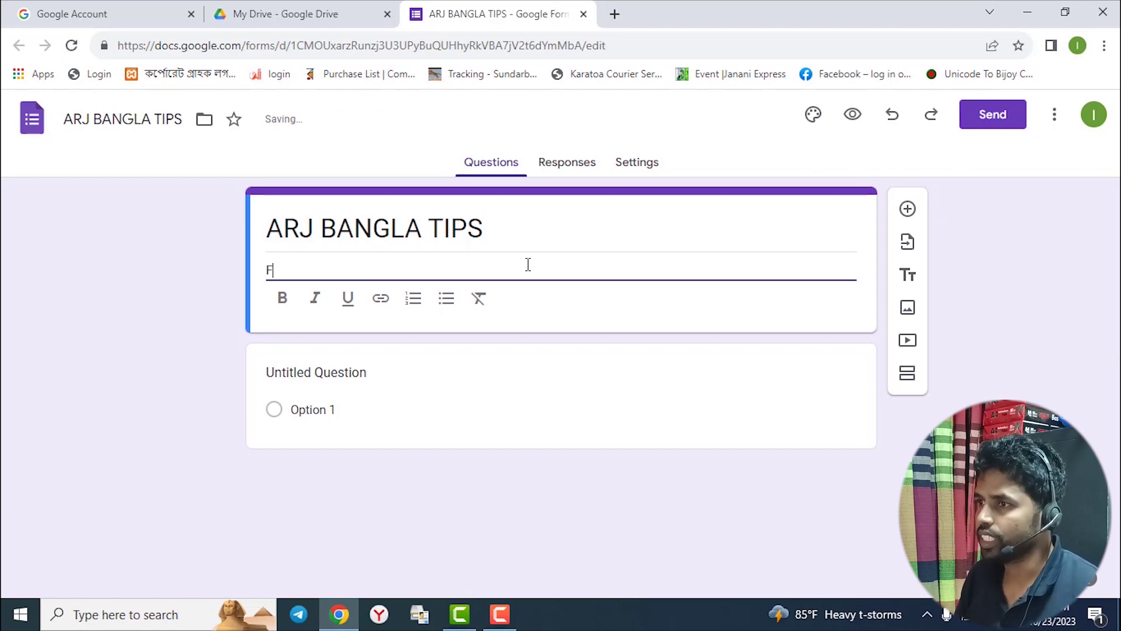
text(ree )
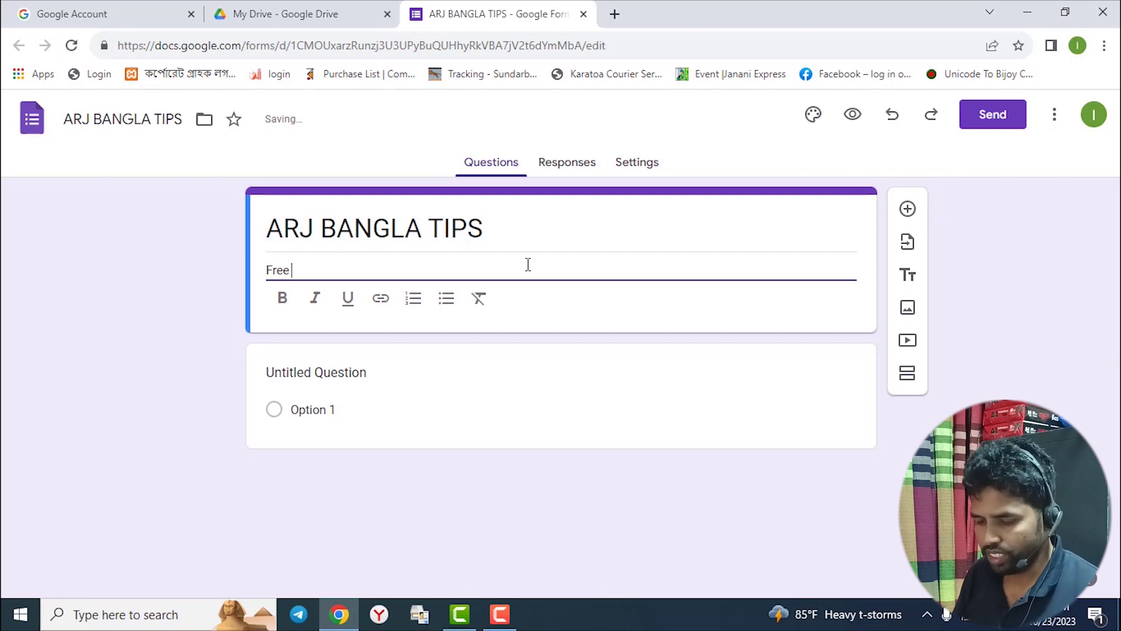
text(D)
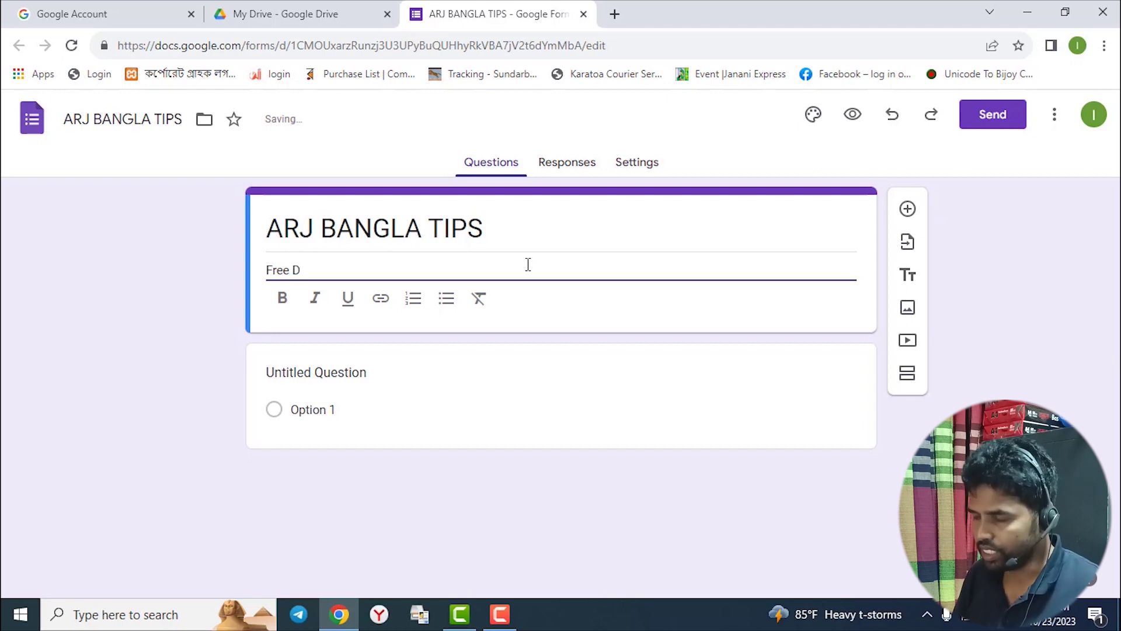
text(M Course)
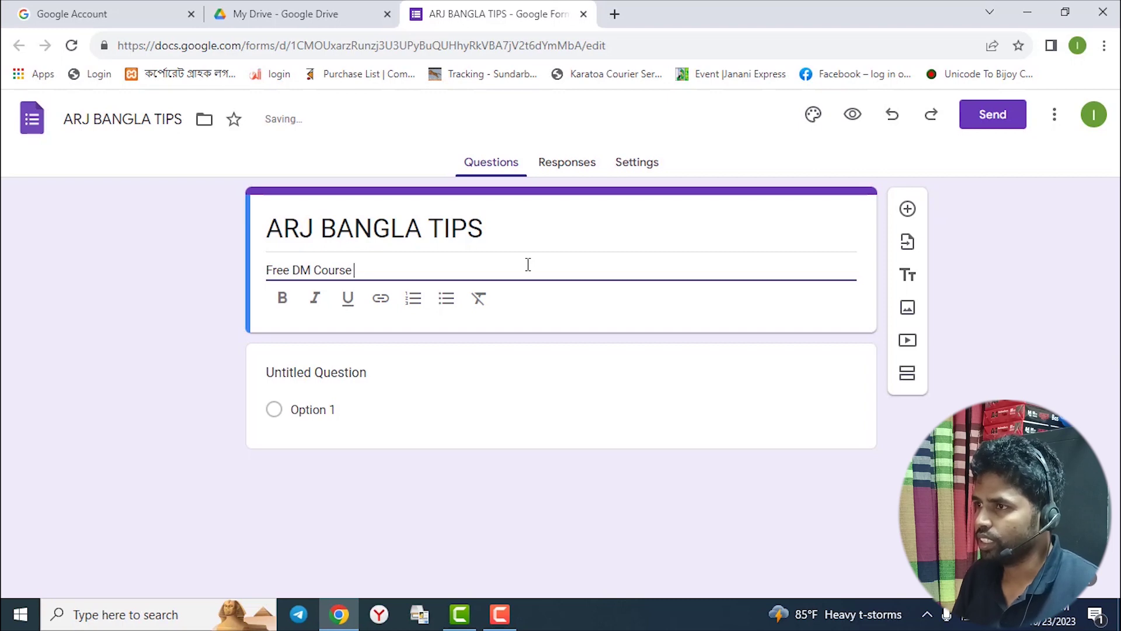
text(Ba)
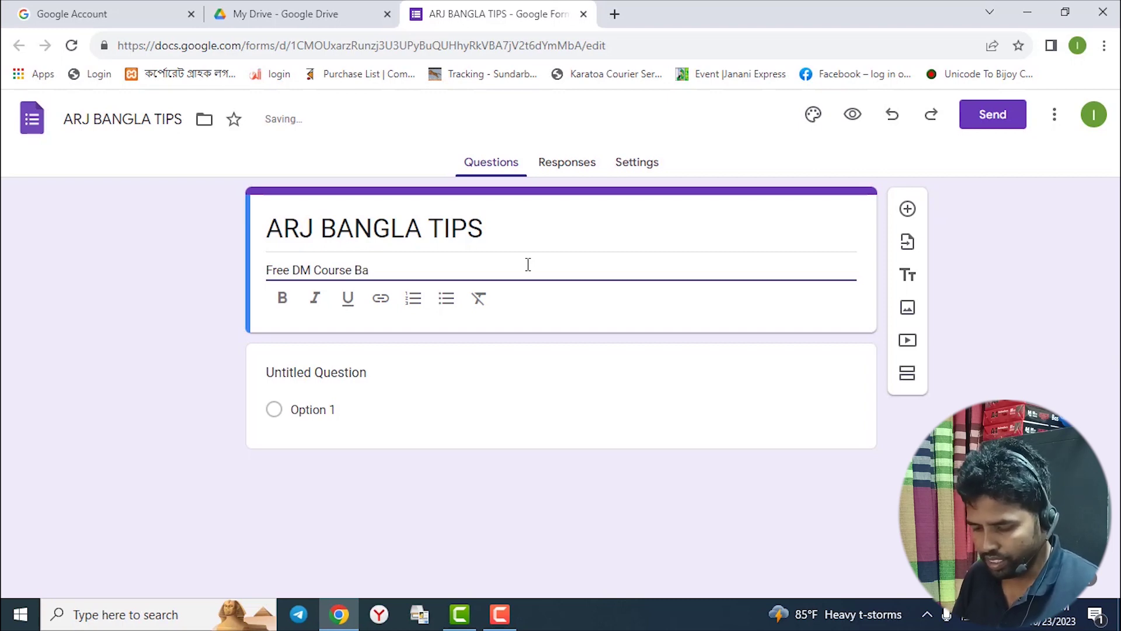
text(tch-1)
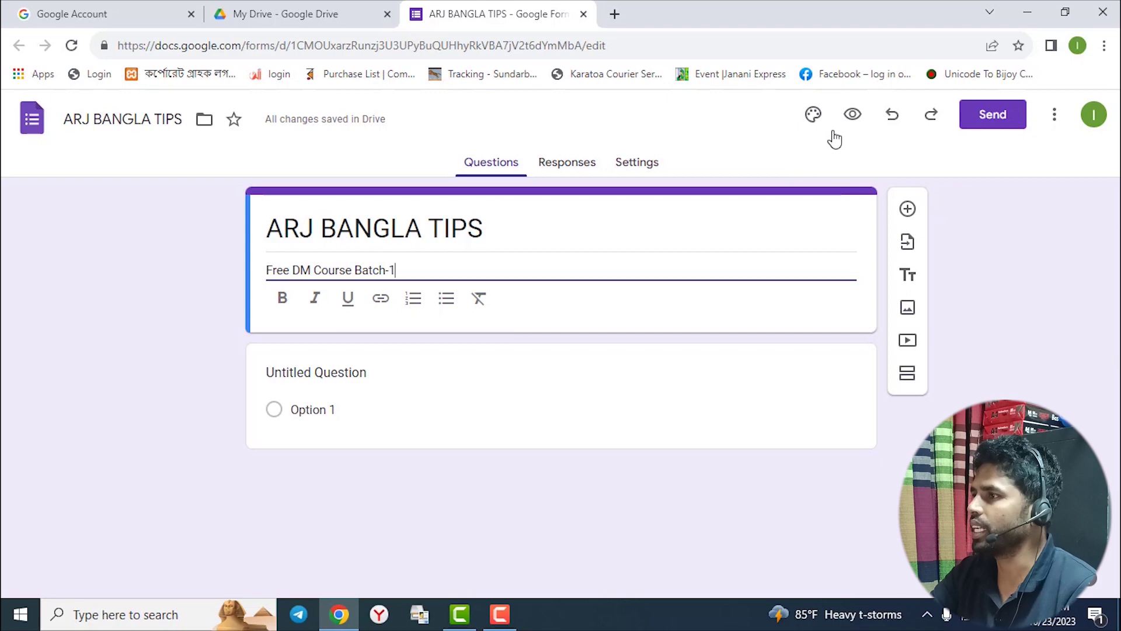
click(815, 117)
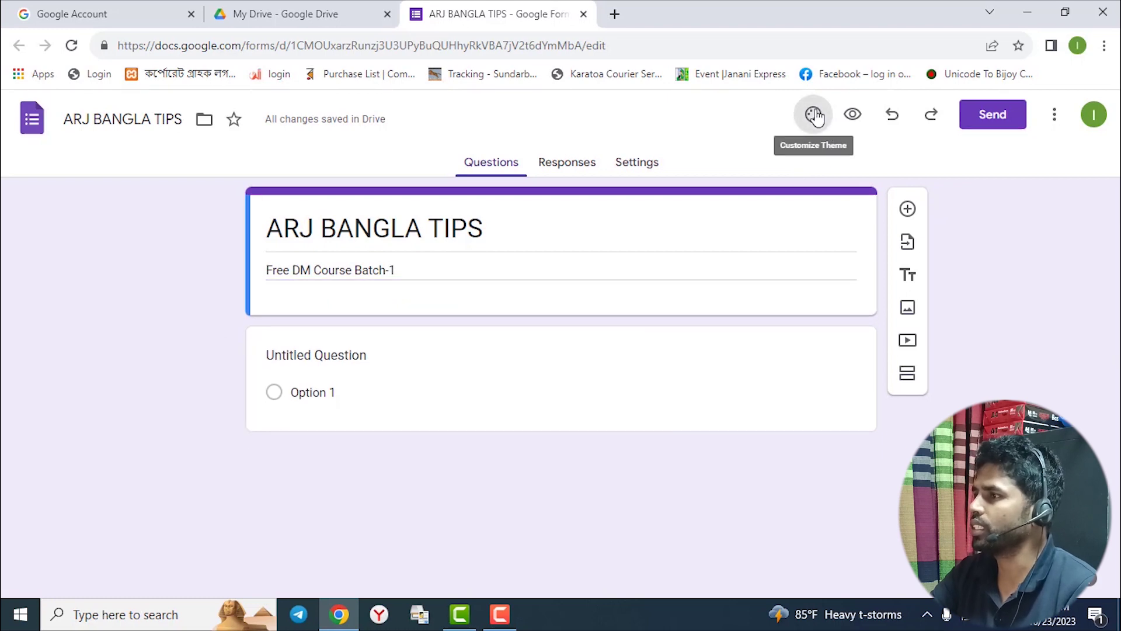
Step: Browse header images in the theme picker, trying and cancelling an upload from the computer
scroll(970, 361, down, 3)
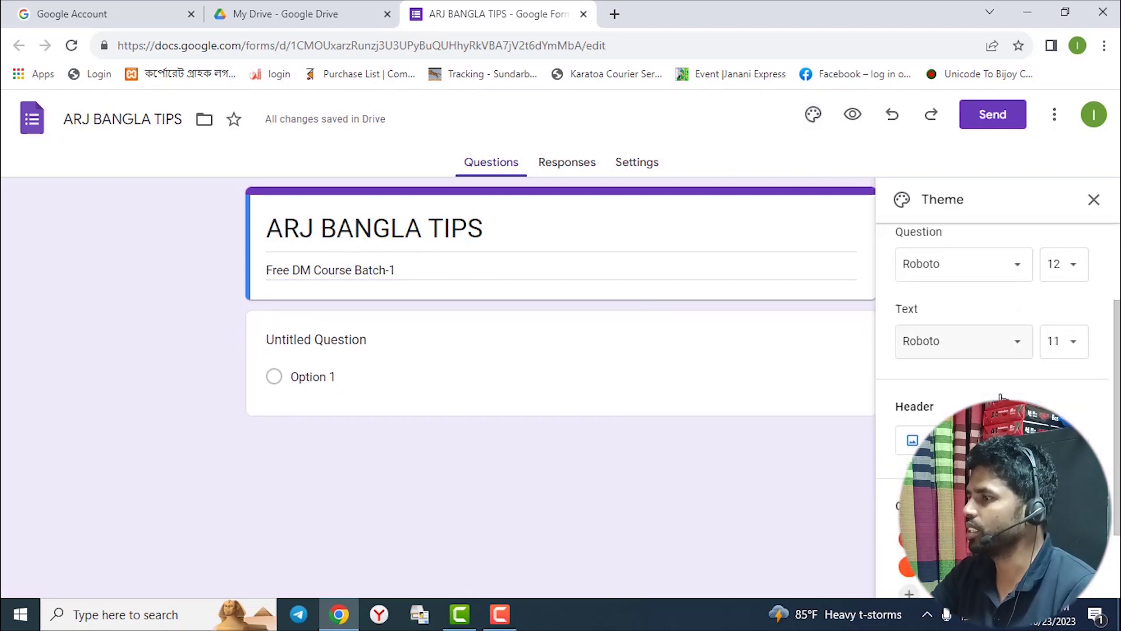
click(968, 354)
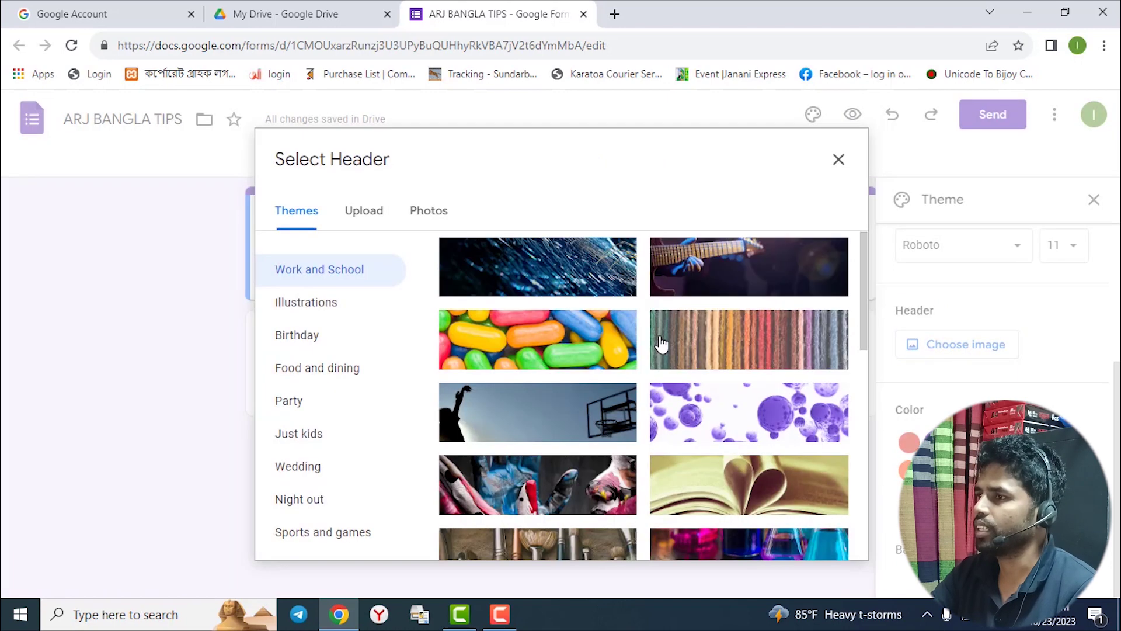
scroll(738, 338, down, 10)
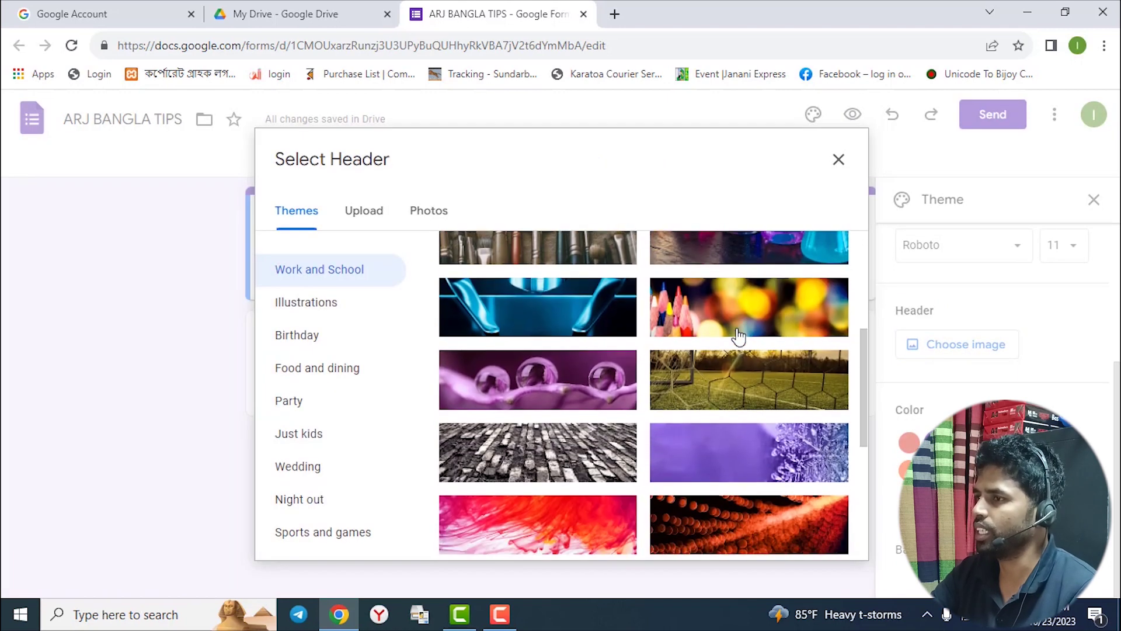
scroll(737, 336, down, 1)
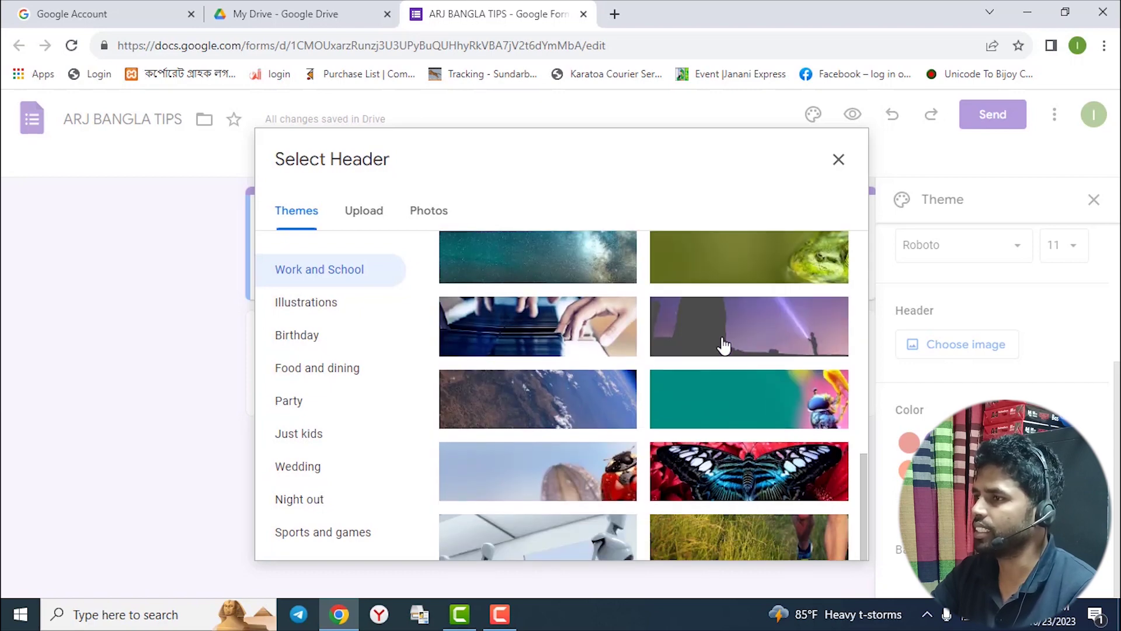
scroll(672, 335, down, 2)
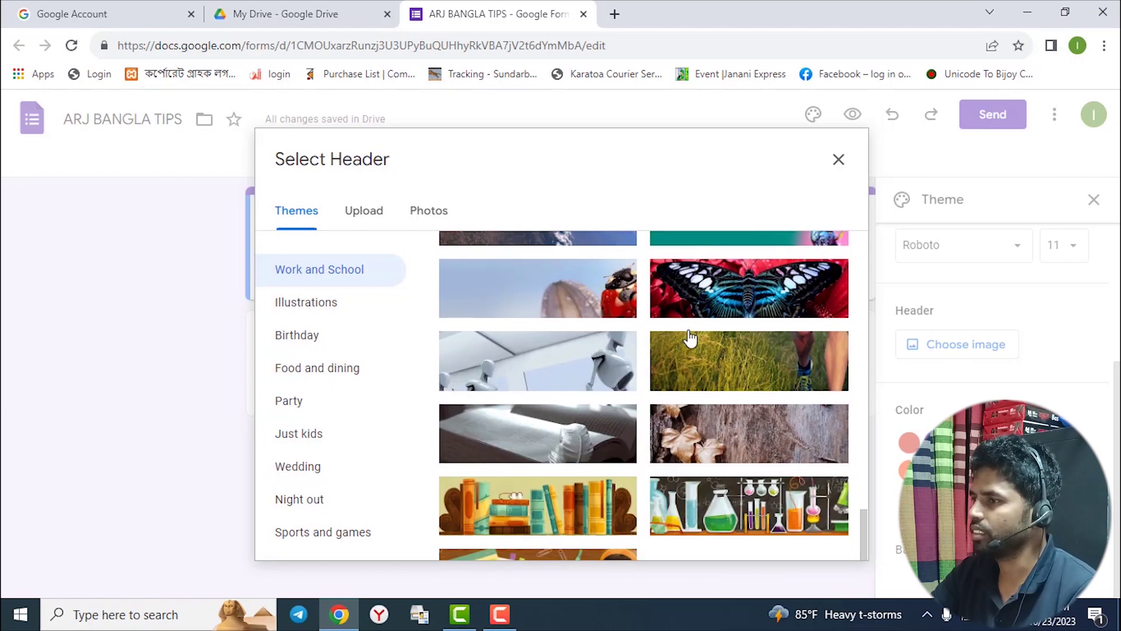
scroll(691, 338, up, 12)
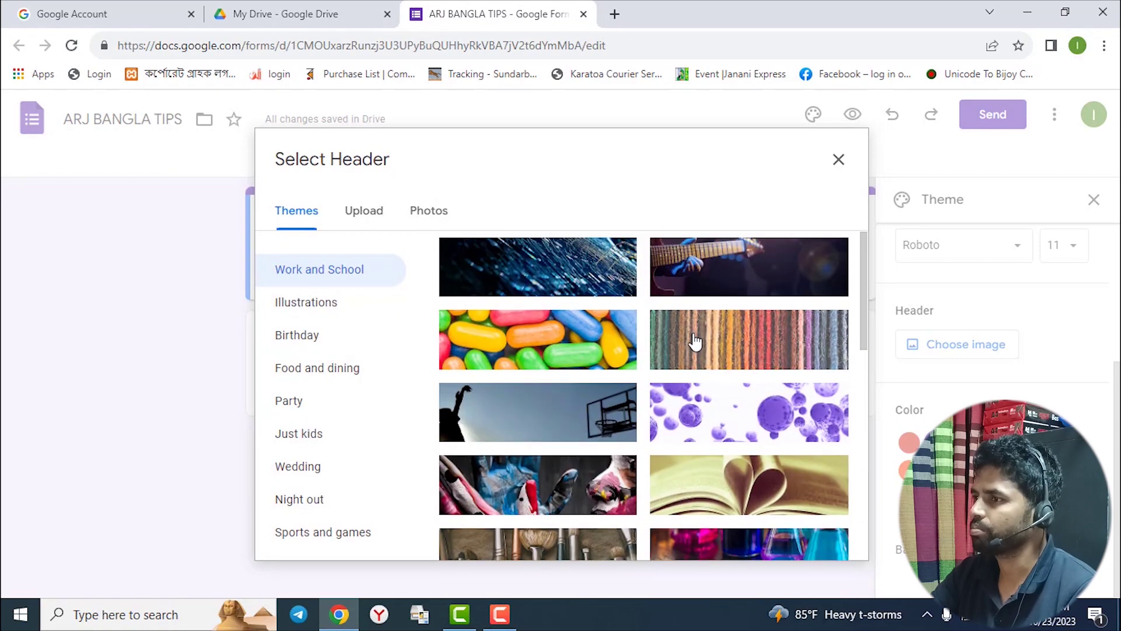
scroll(693, 336, down, 4)
scroll(695, 342, down, 1)
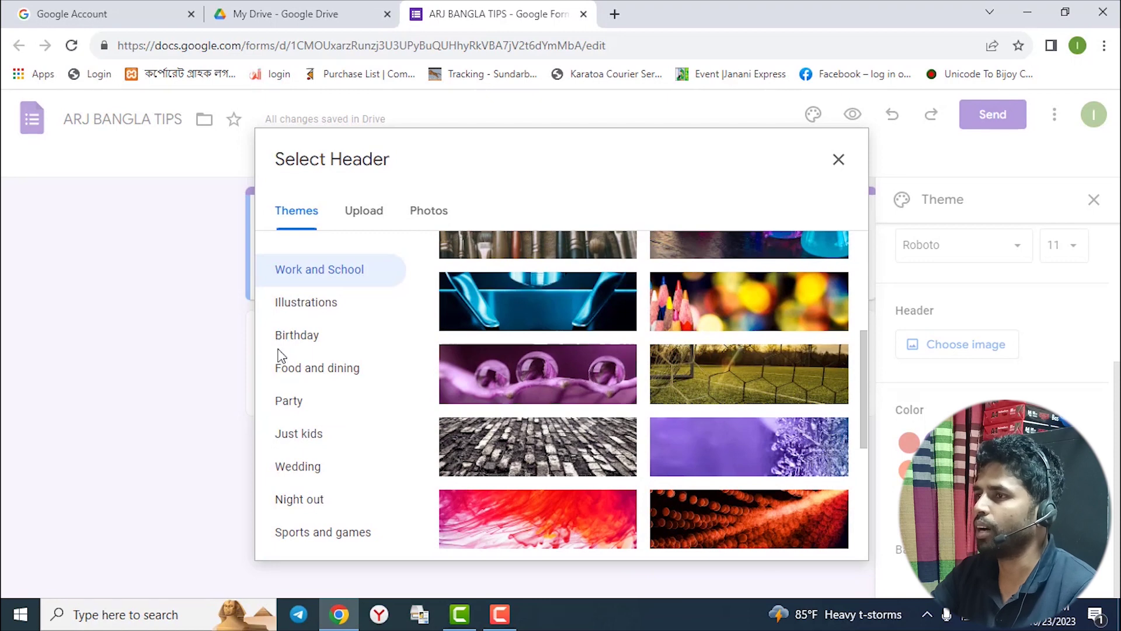
click(368, 222)
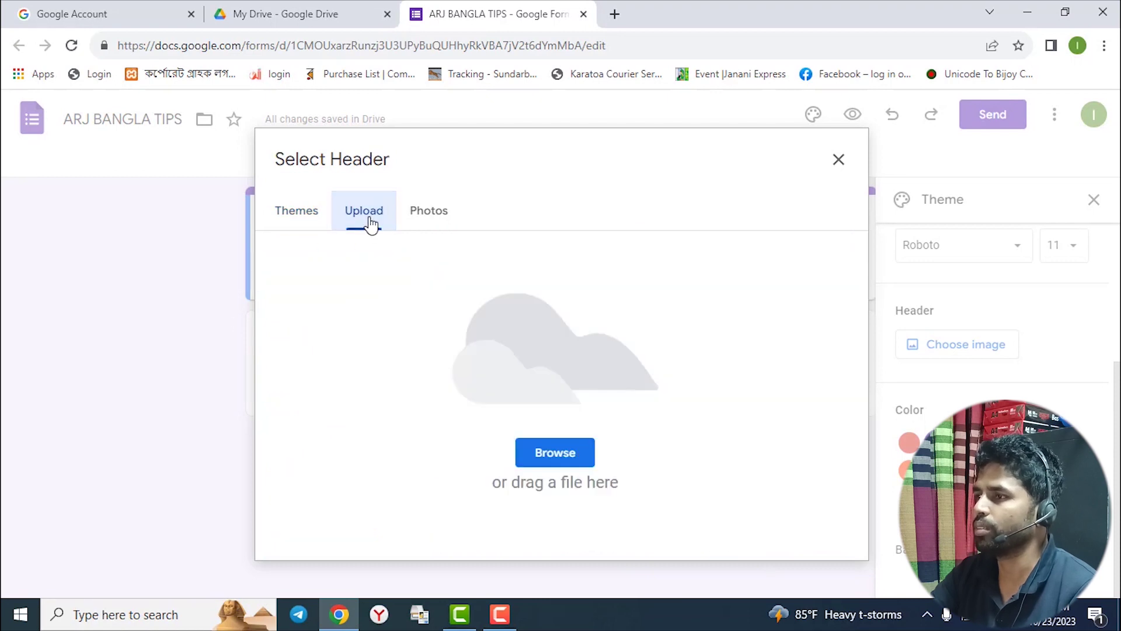
click(554, 456)
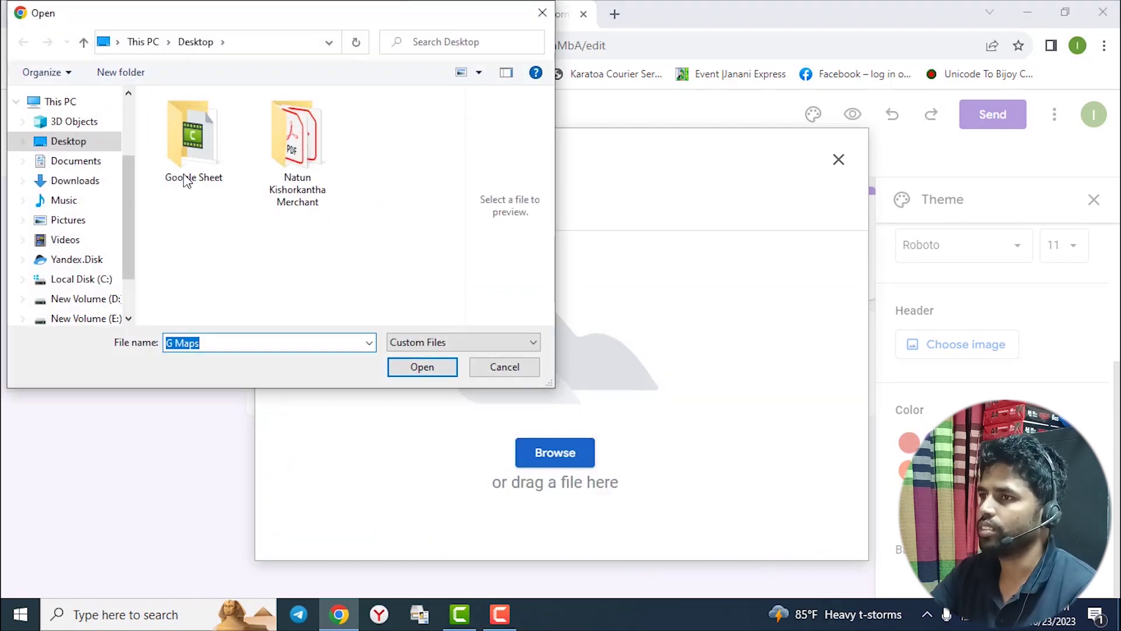
click(542, 13)
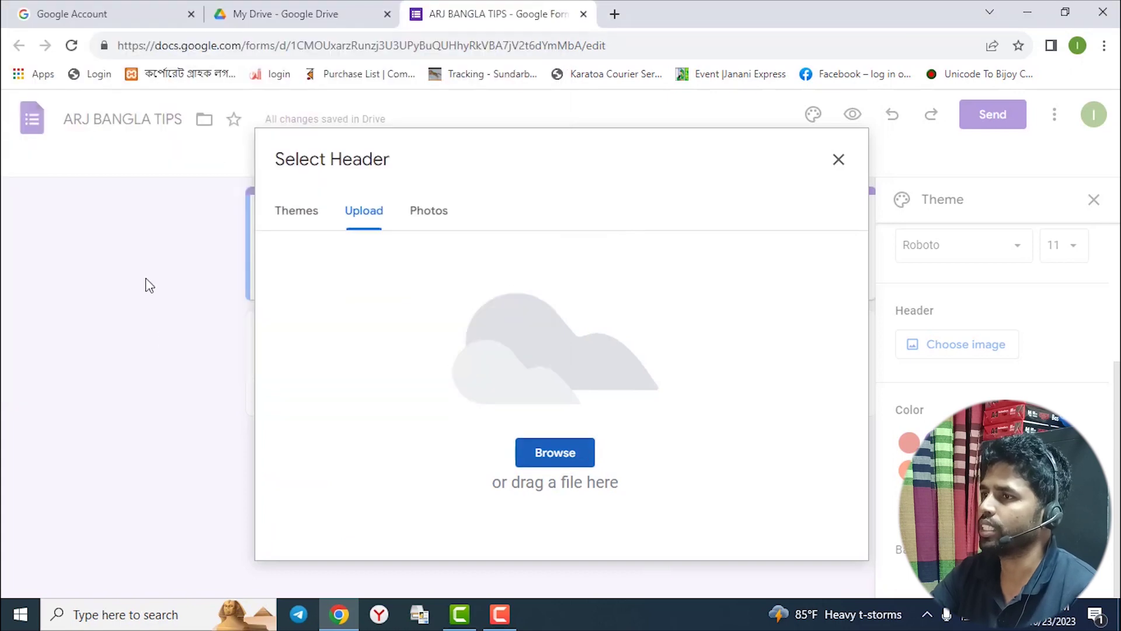
Step: Insert the hands-on-keyboard theme image as the form header
click(295, 218)
scroll(584, 426, down, 4)
scroll(584, 426, down, 4)
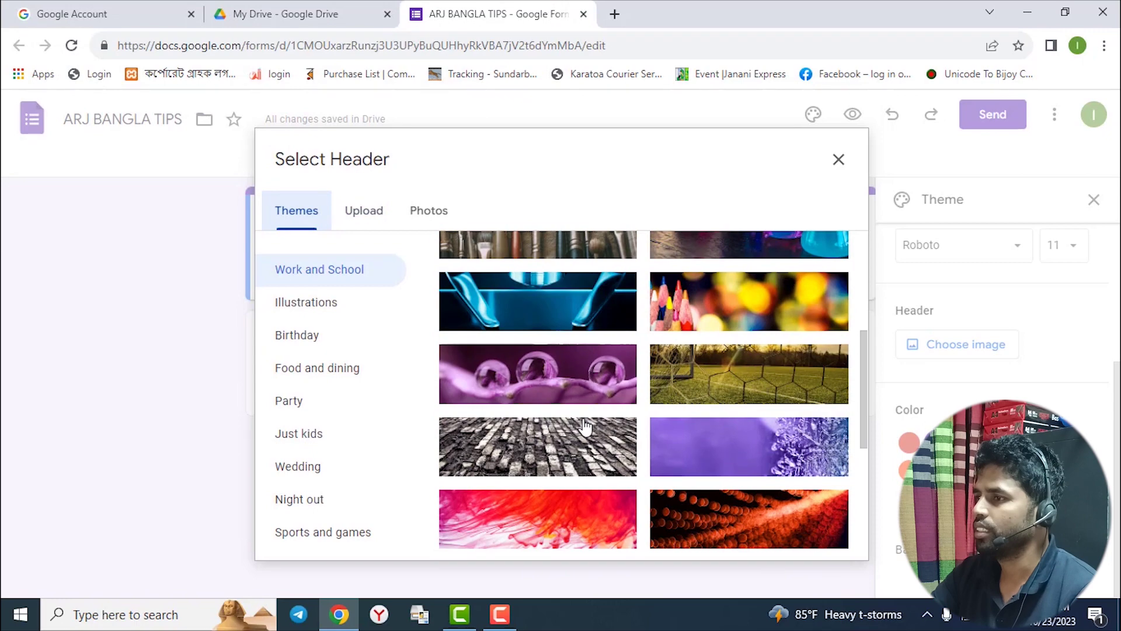
scroll(584, 426, up, 8)
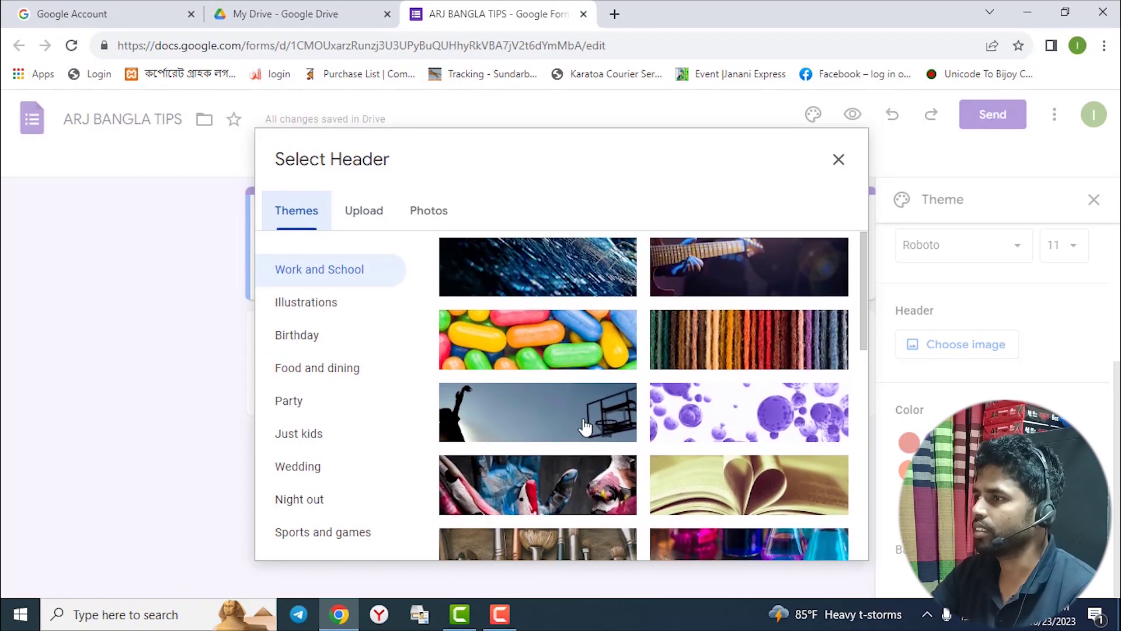
scroll(586, 426, down, 5)
scroll(590, 409, down, 5)
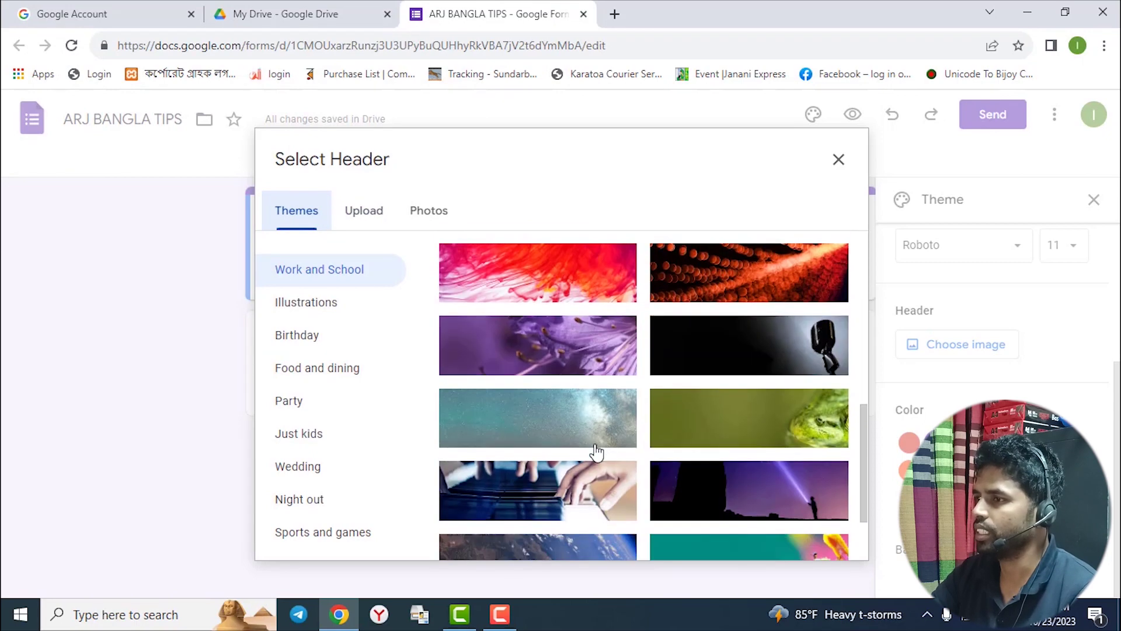
click(577, 327)
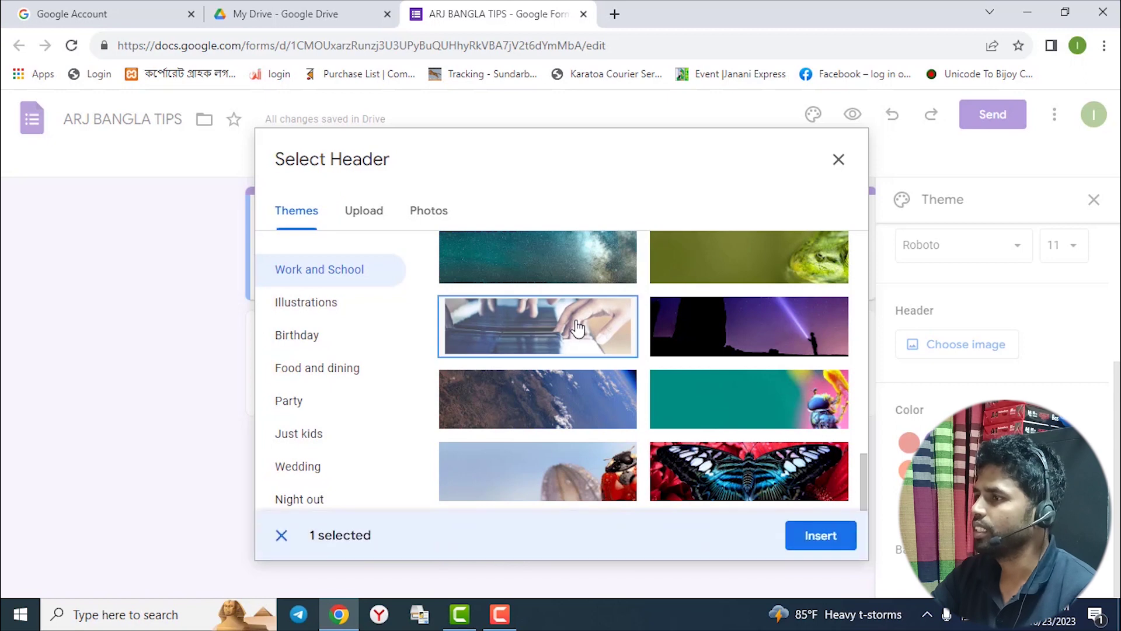
click(821, 533)
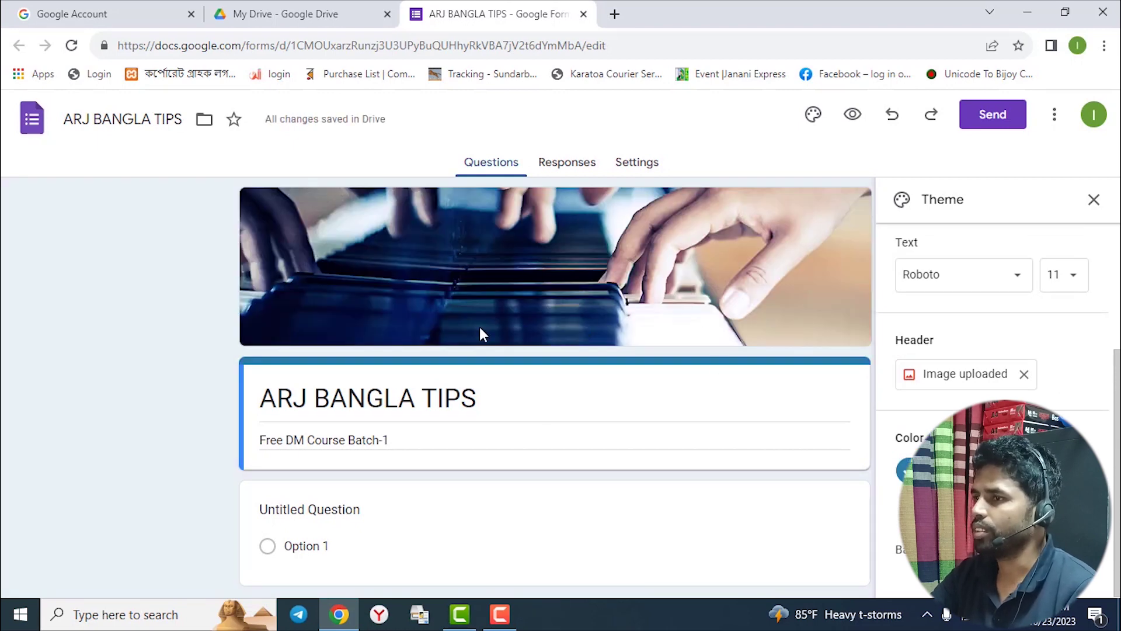
scroll(468, 413, down, 1)
Step: Retitle the first question 'Name', make it required, and duplicate it
click(477, 477)
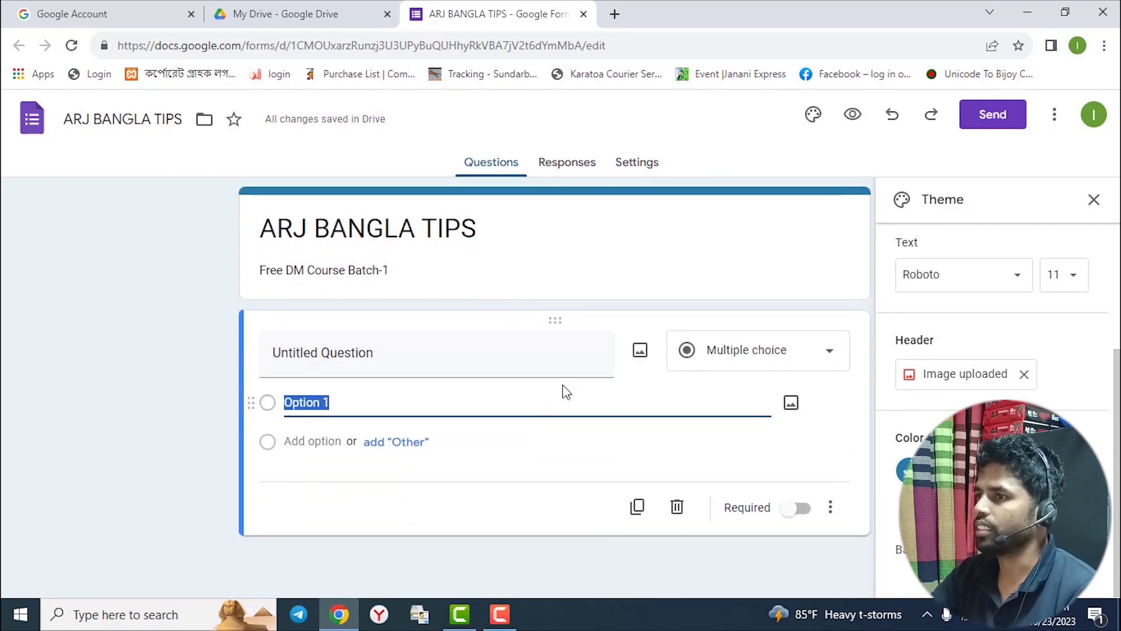
click(403, 359)
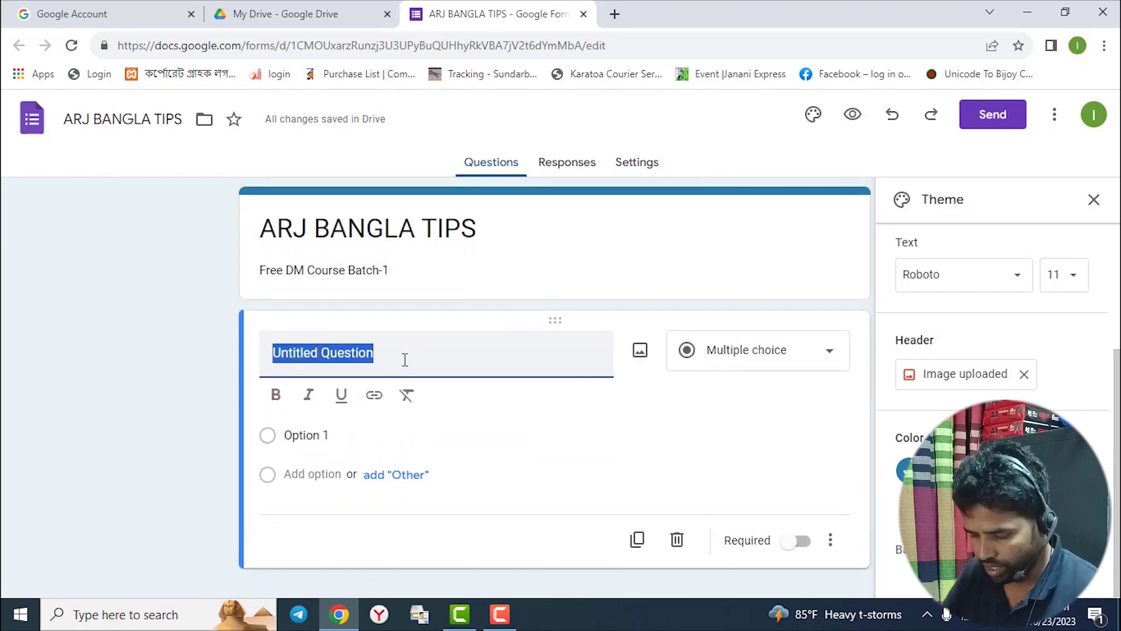
text(N)
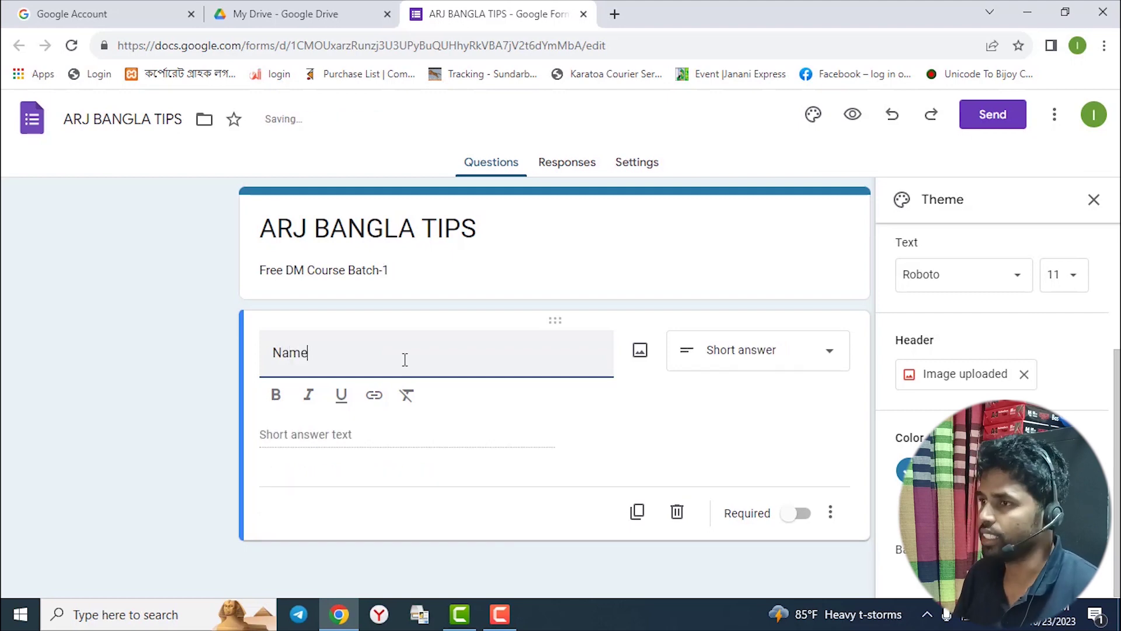
text(ame)
click(644, 459)
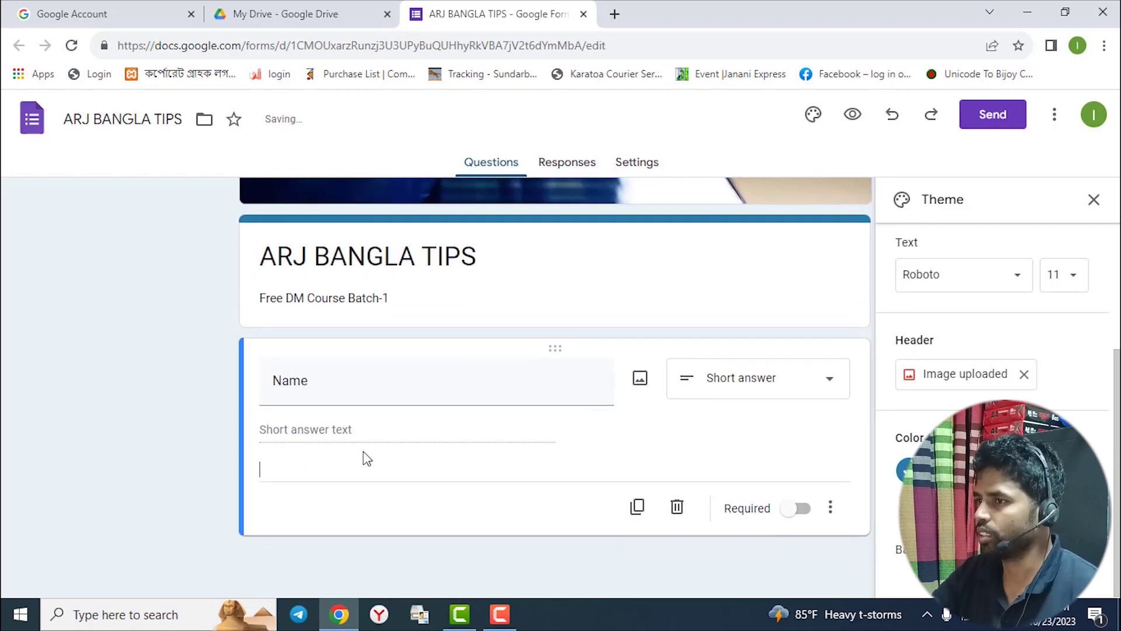
click(1095, 202)
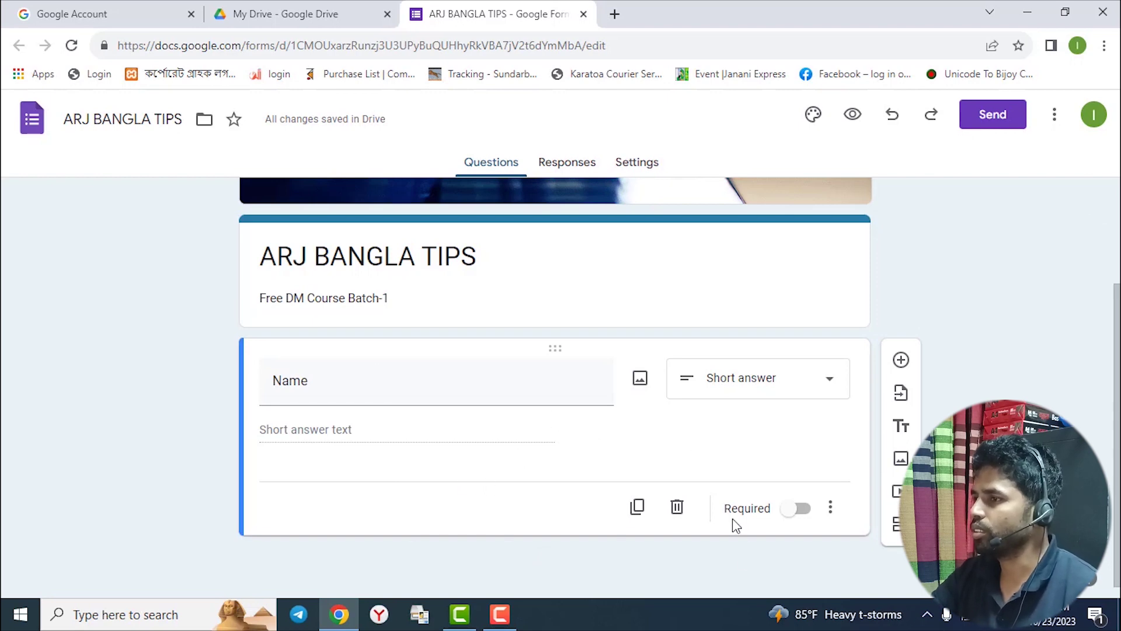
click(798, 513)
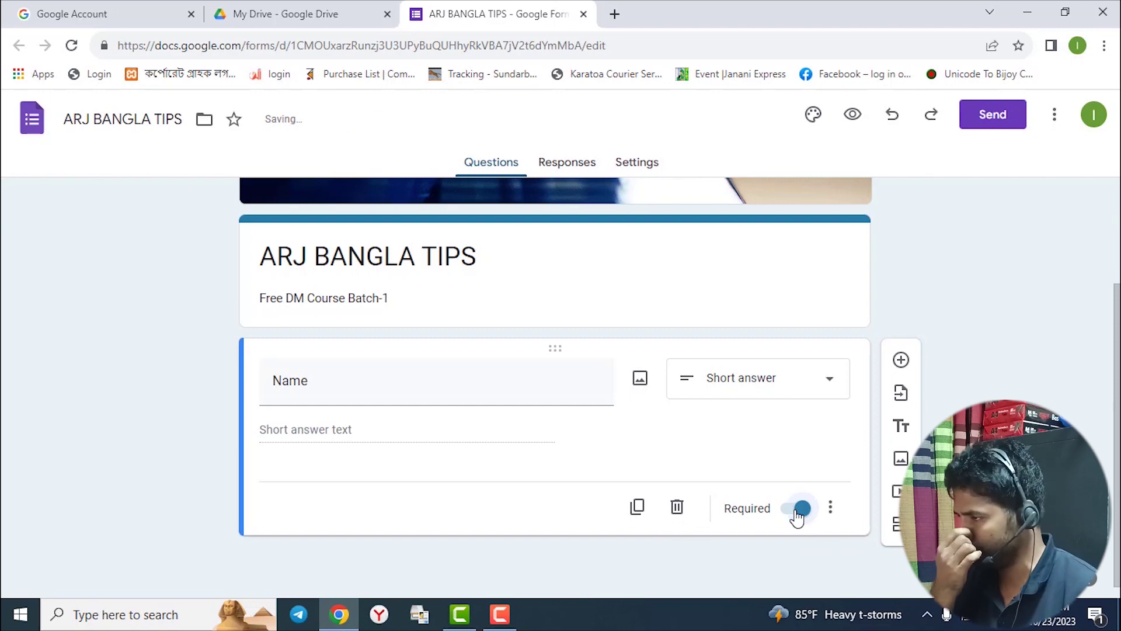
click(637, 507)
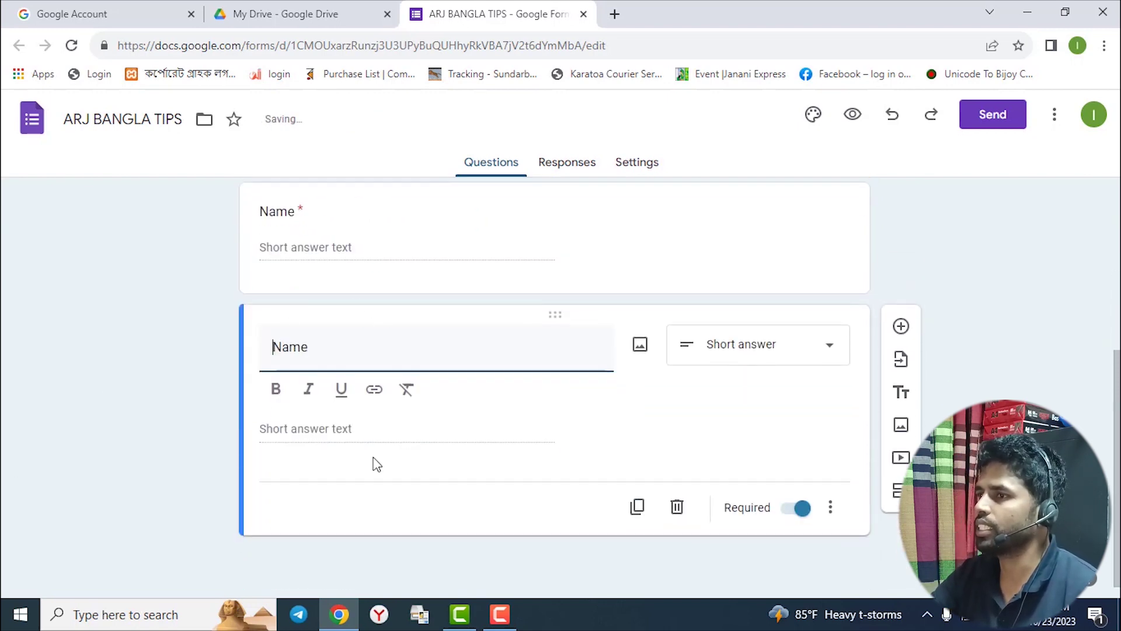
click(331, 355)
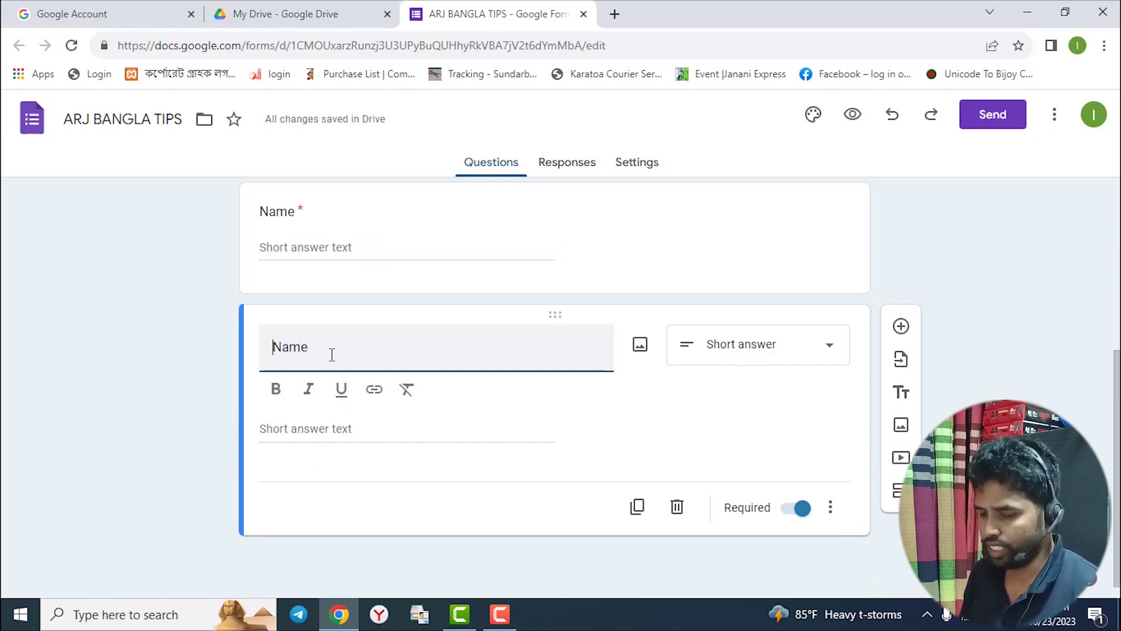
Step: Rename the copied question to "Father's Name" and add a new question below it
key(Home)
text(Fat)
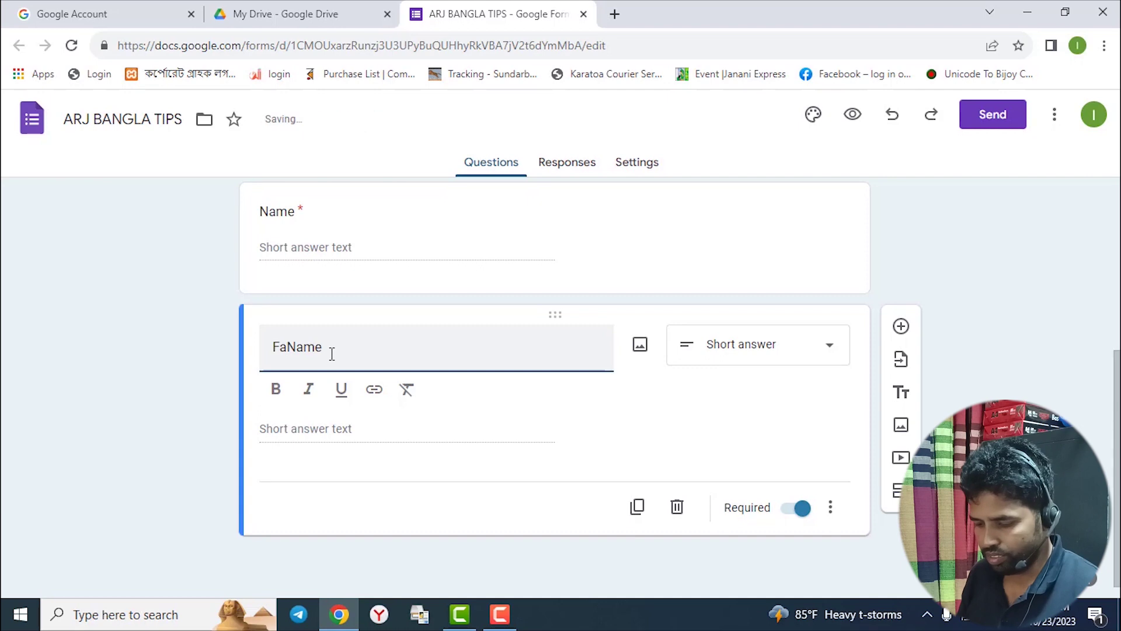
text(her)
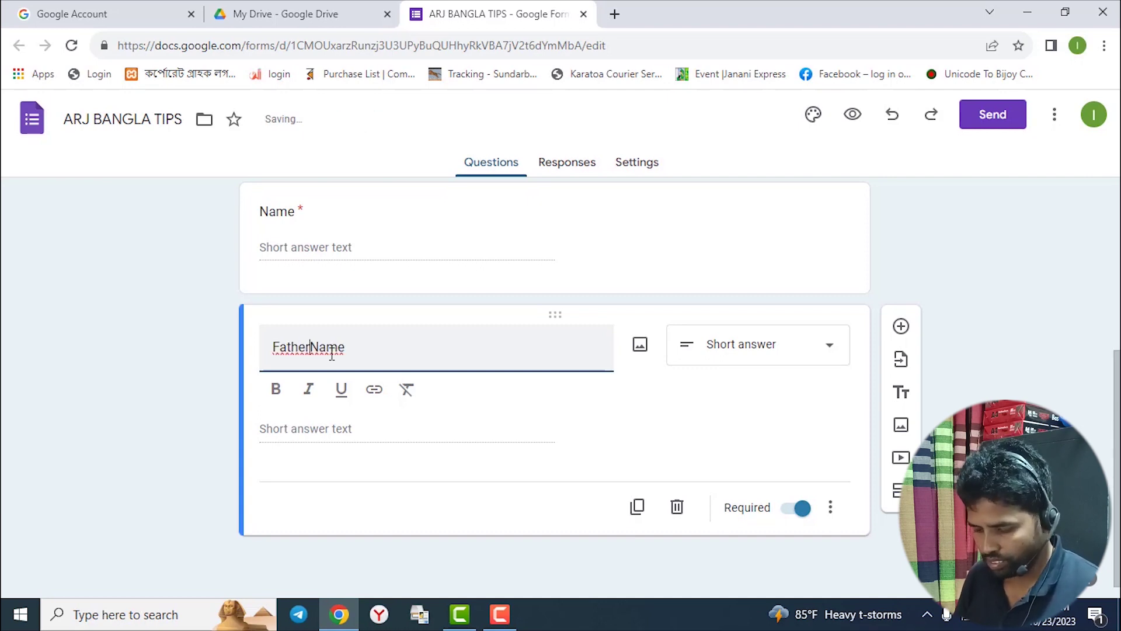
text('s)
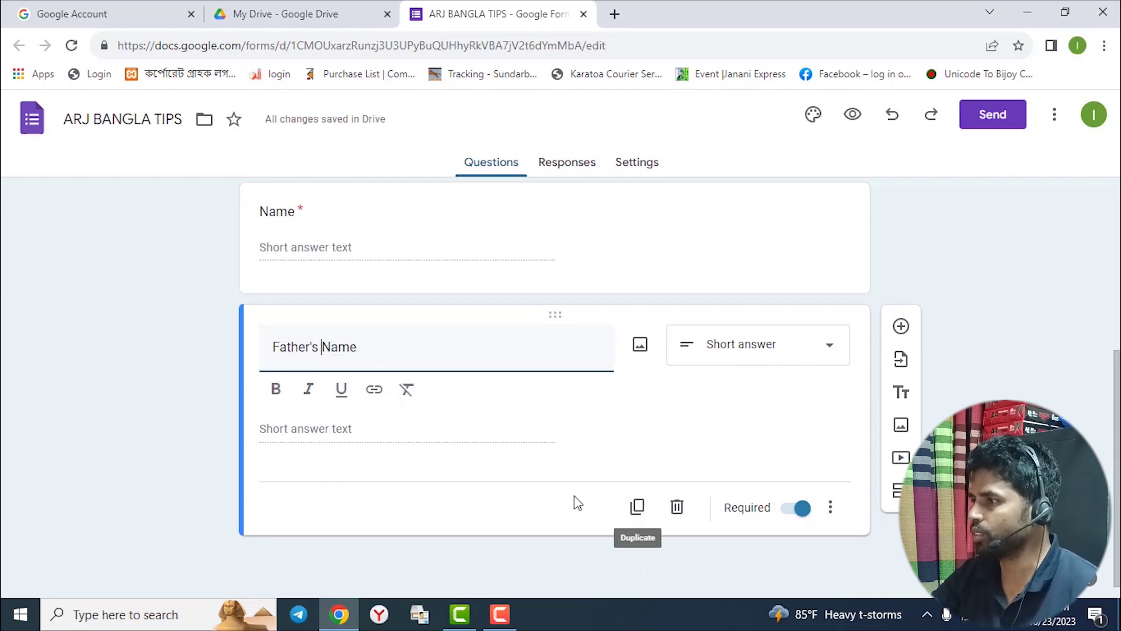
click(901, 327)
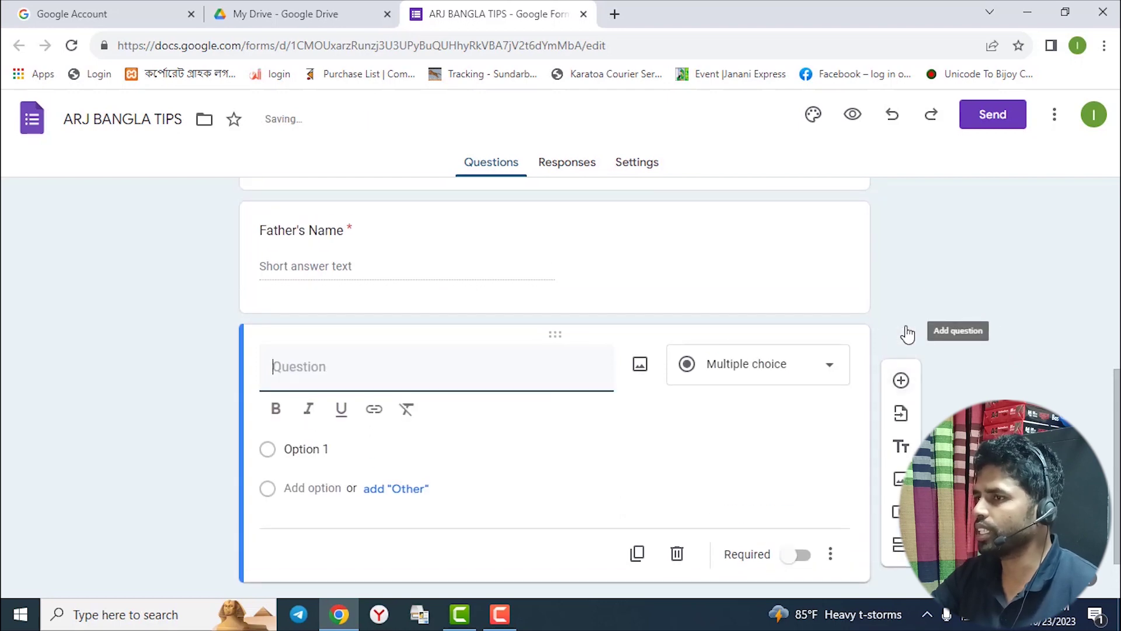
Step: Title the new question 'Gander', correcting the misspelling with a spelling suggestion
scroll(460, 406, up, 3)
scroll(460, 406, down, 3)
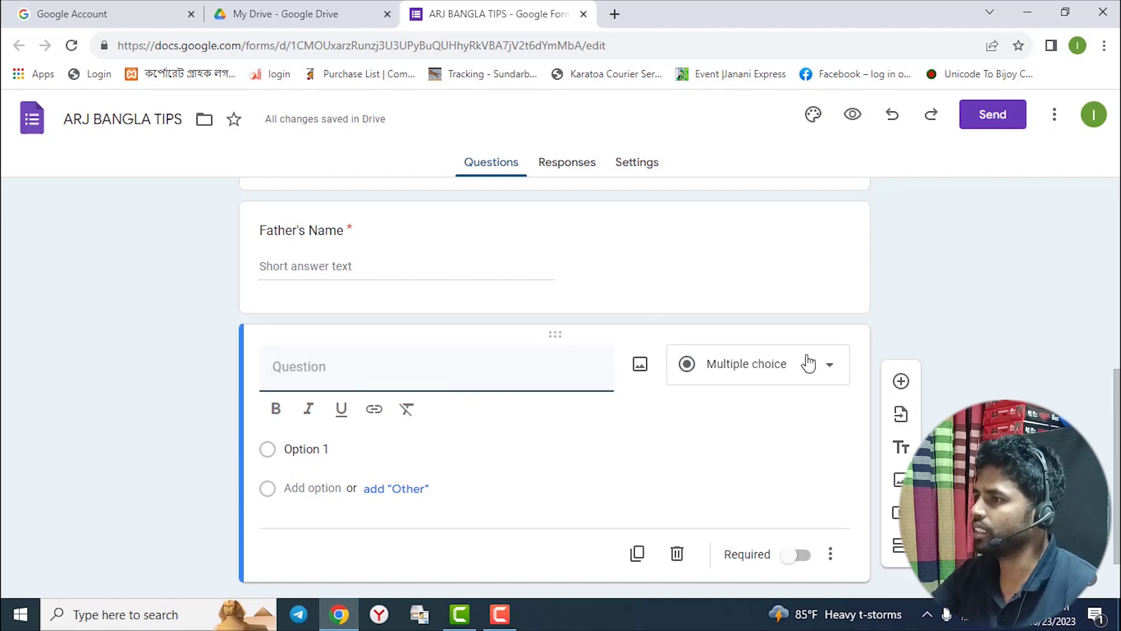
click(332, 379)
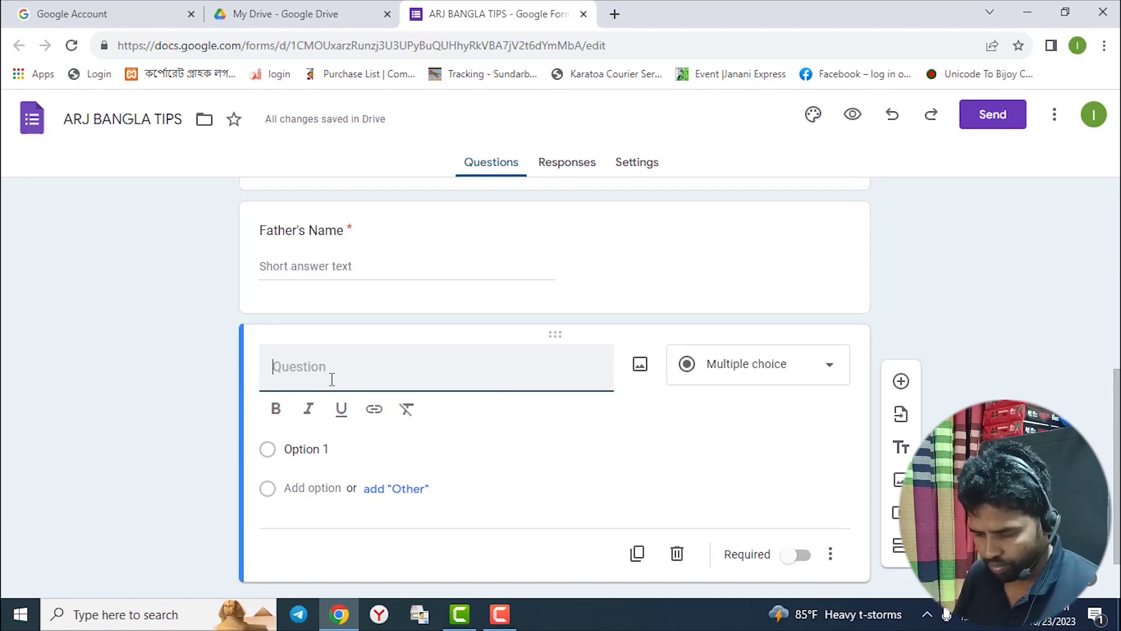
text(Gen)
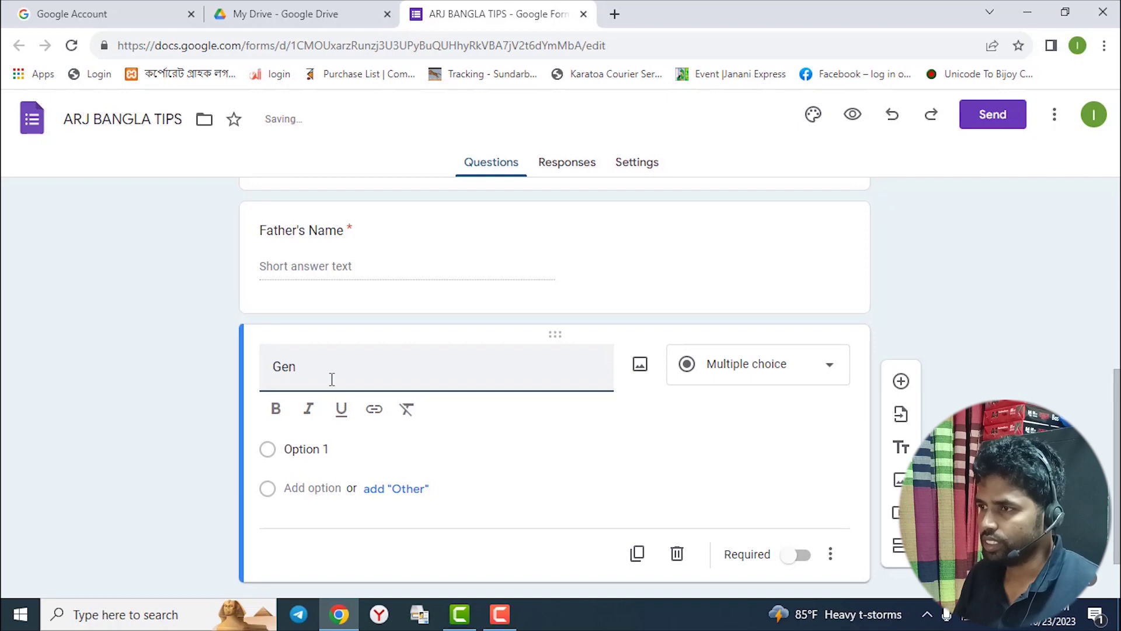
text(dar)
key(shift+Left)
key(shift+Left)
double_click(278, 376)
right_click(288, 374)
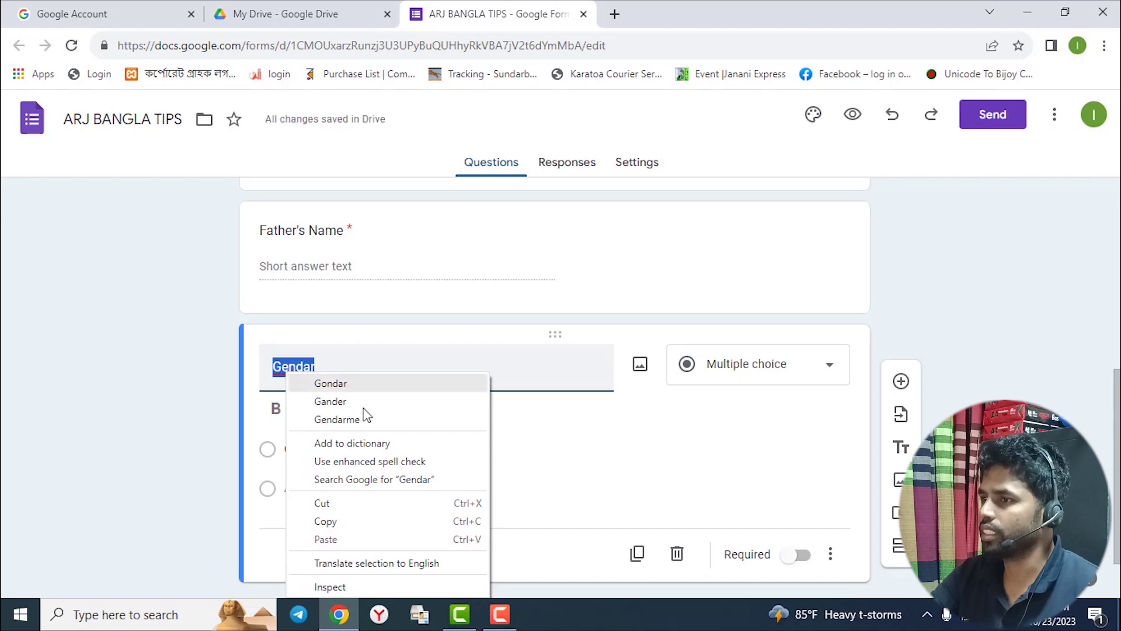
click(331, 402)
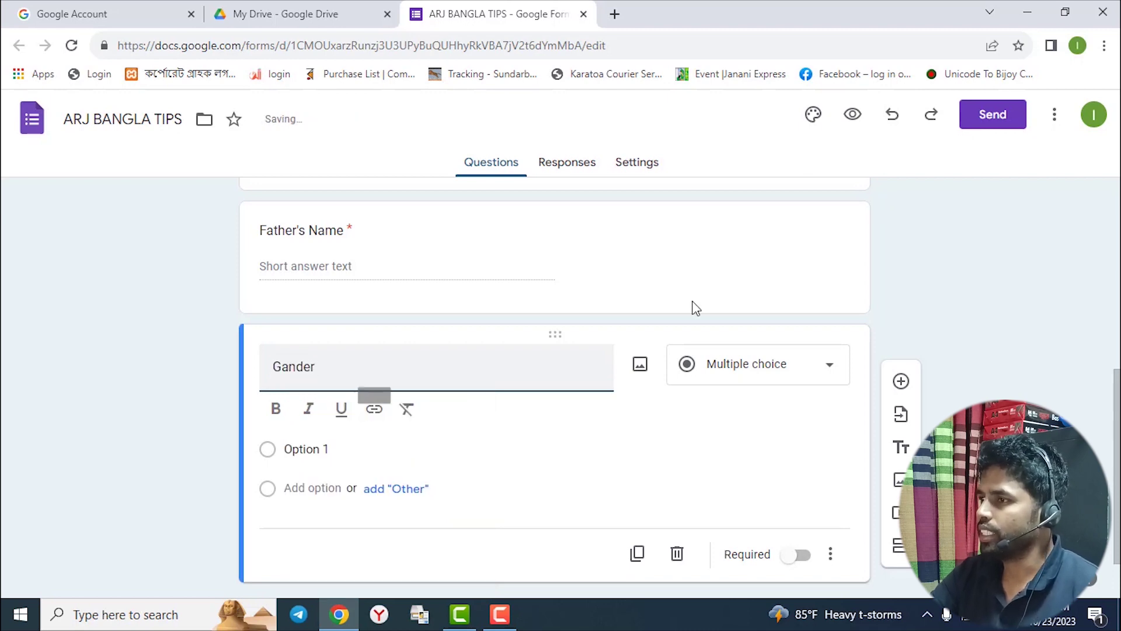
Step: Make Gander a required multiple-choice question with options Male, Female and Other
click(390, 459)
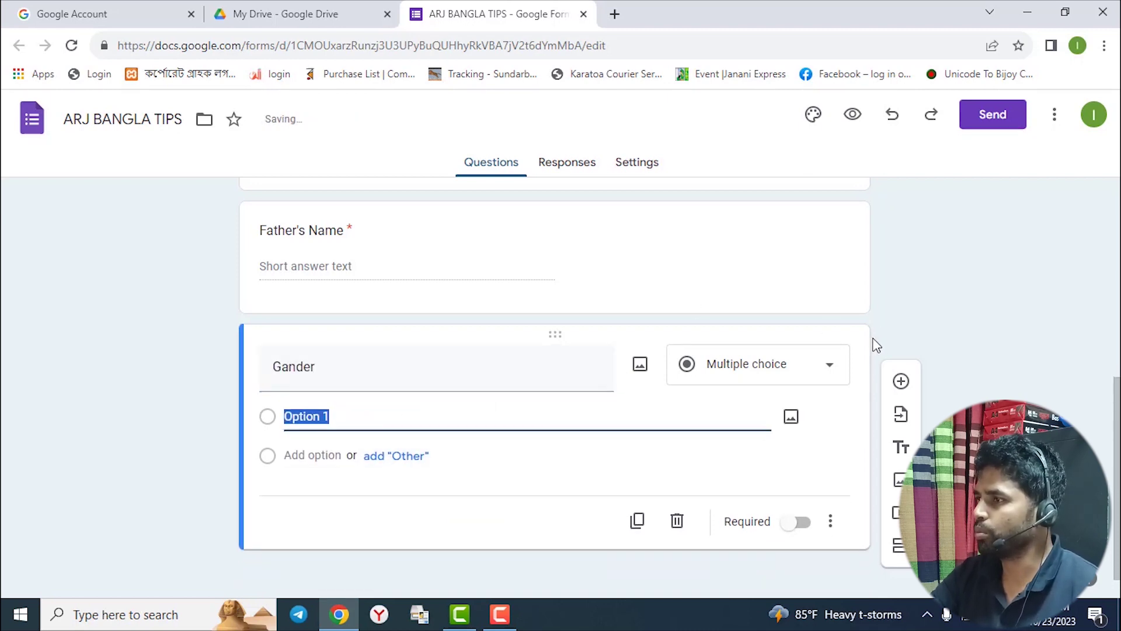
click(822, 370)
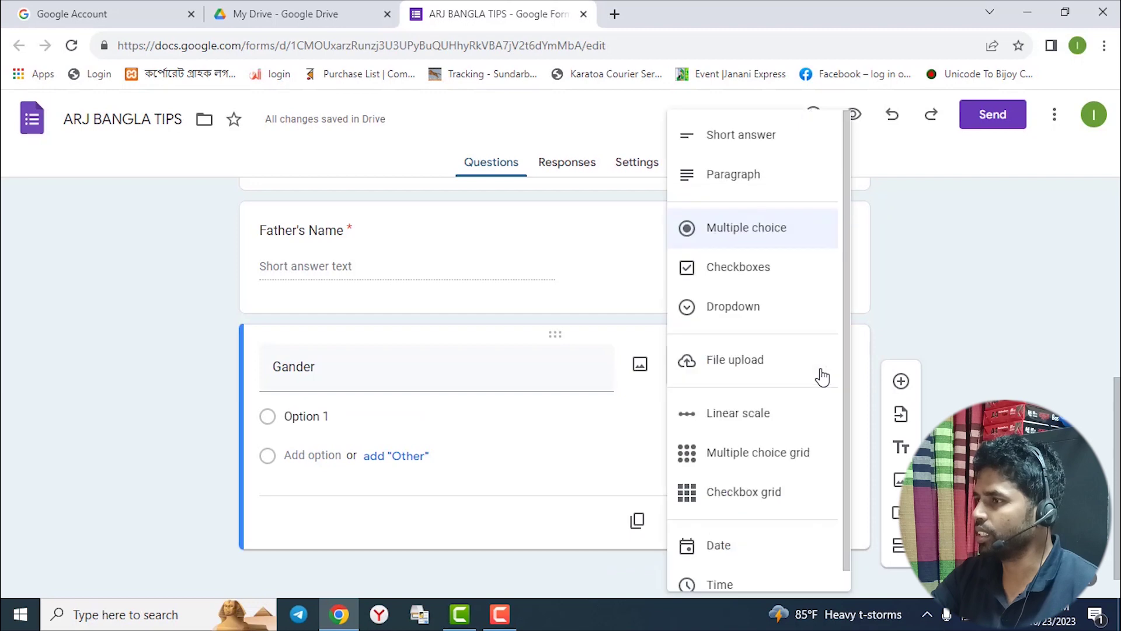
click(780, 242)
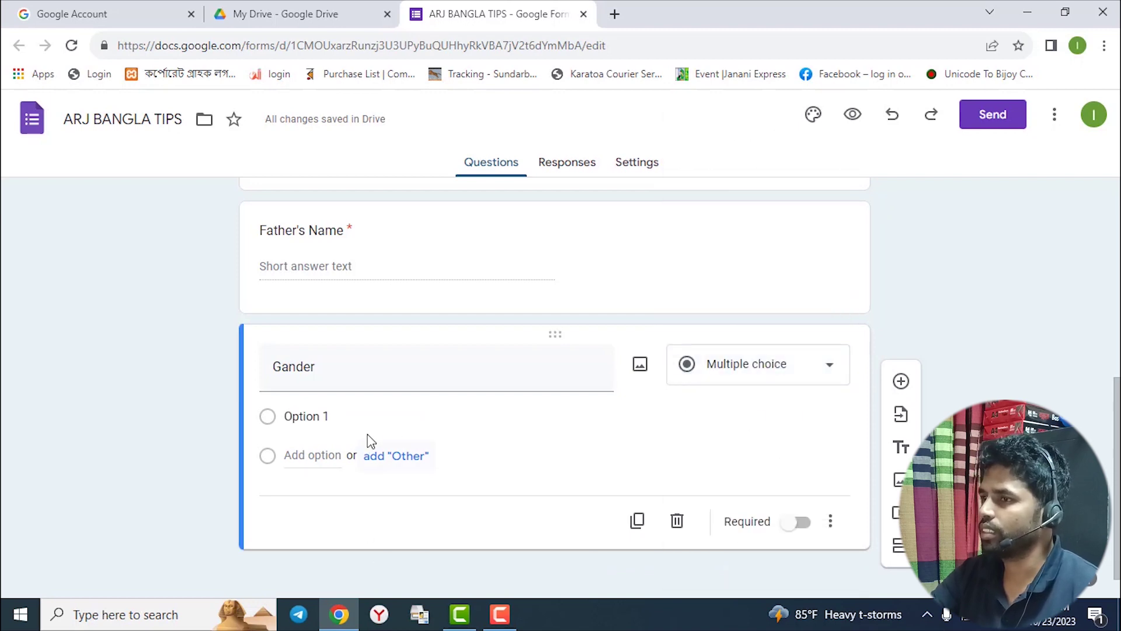
click(345, 416)
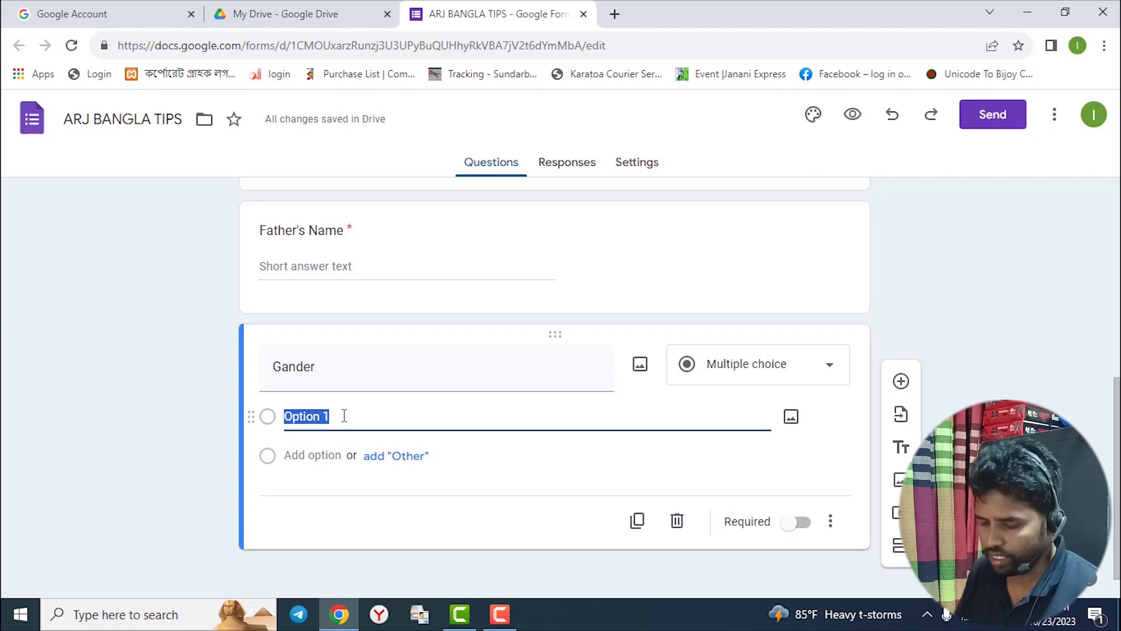
text(M)
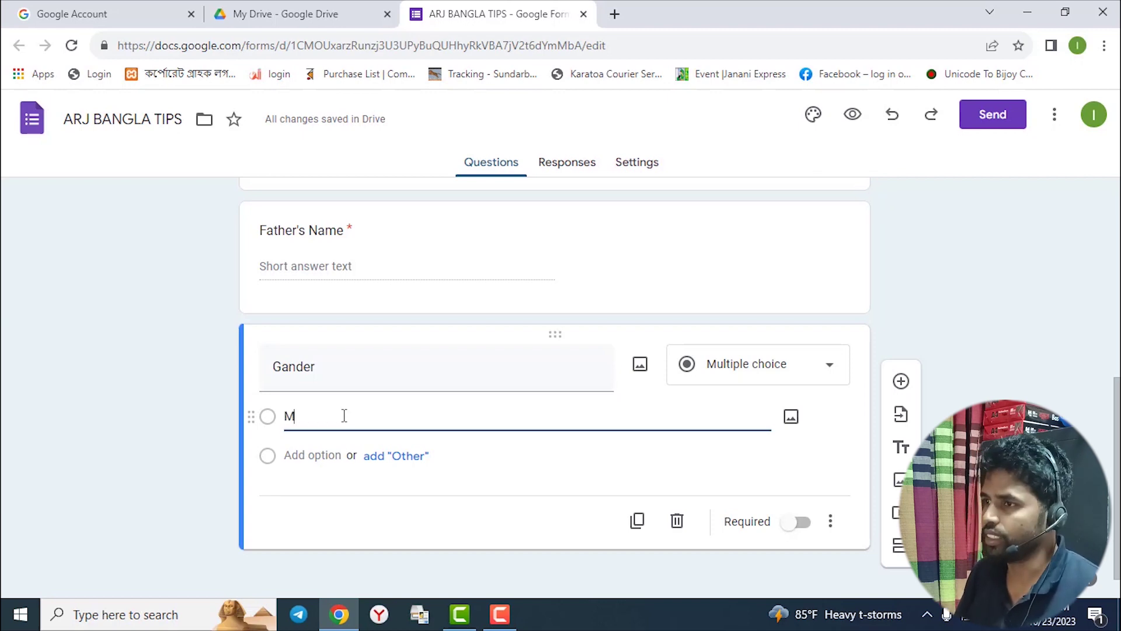
text(ale)
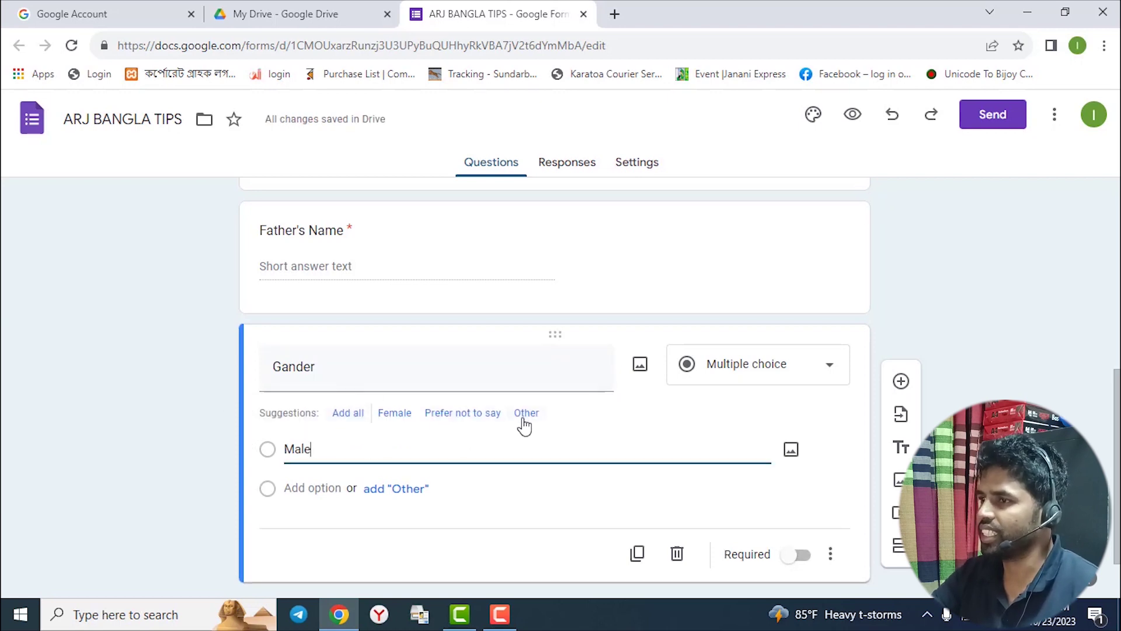
click(349, 412)
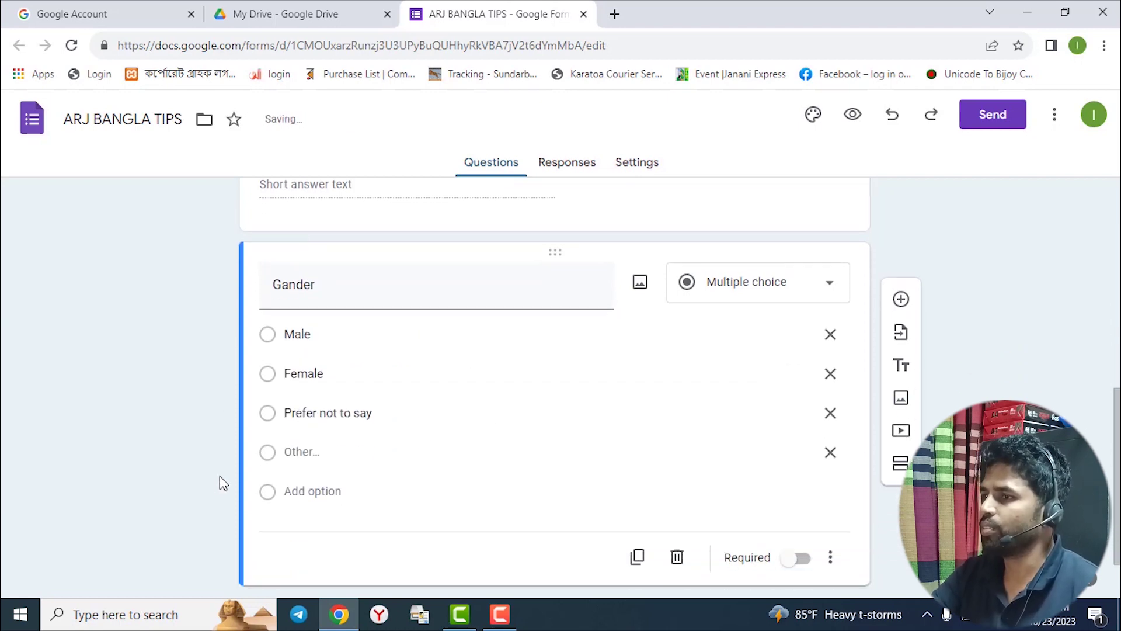
click(830, 414)
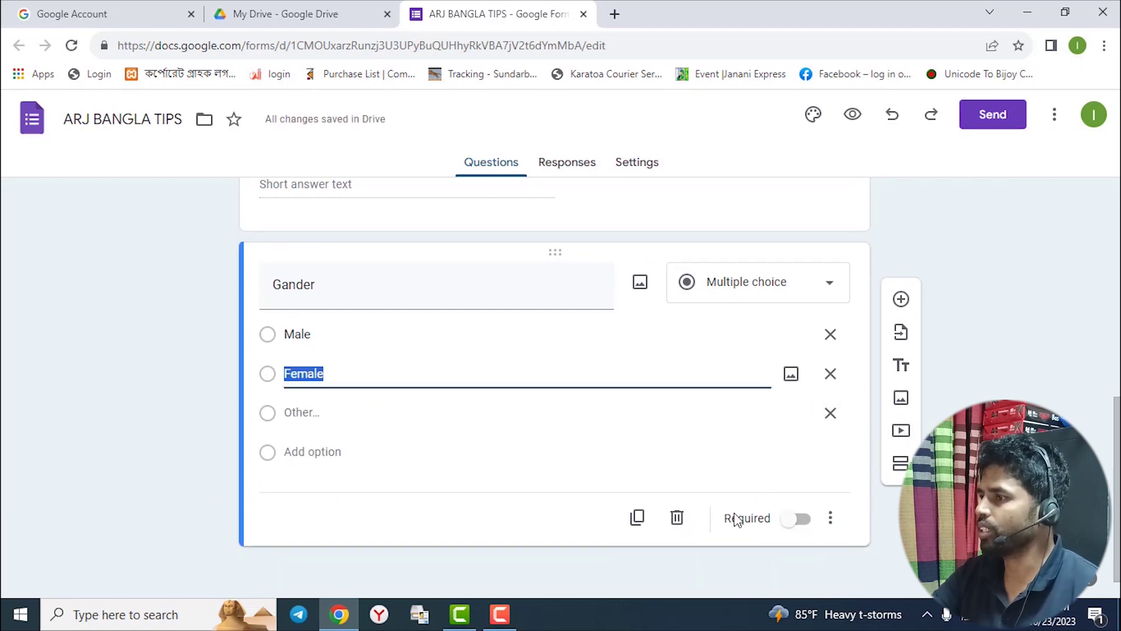
click(802, 519)
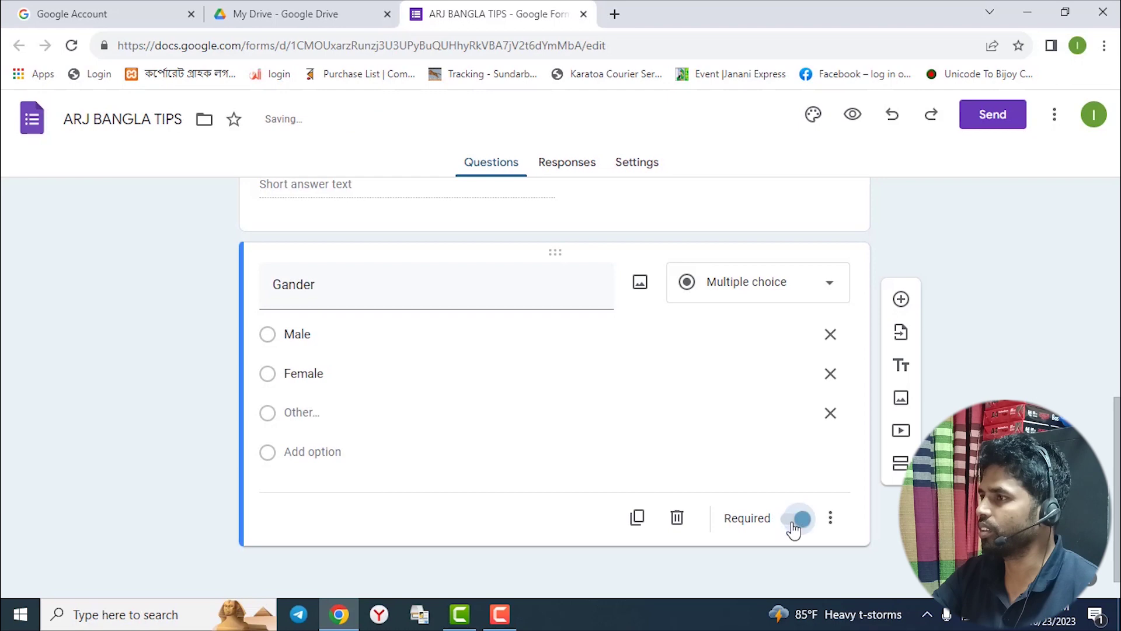
scroll(754, 379, up, 3)
click(754, 349)
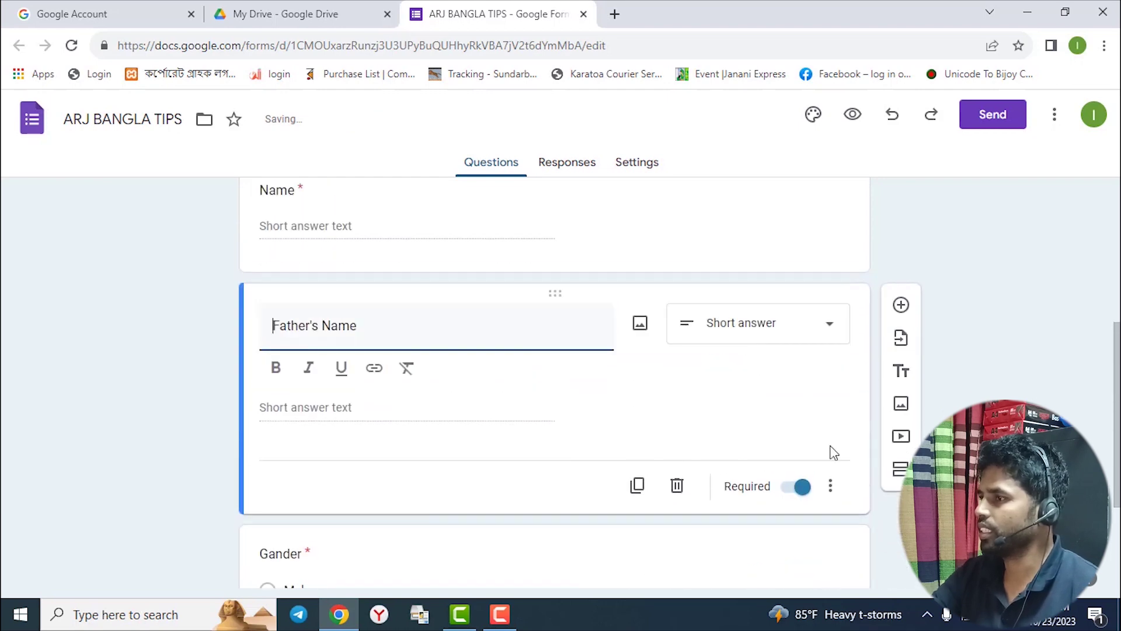
scroll(806, 451, down, 3)
click(692, 448)
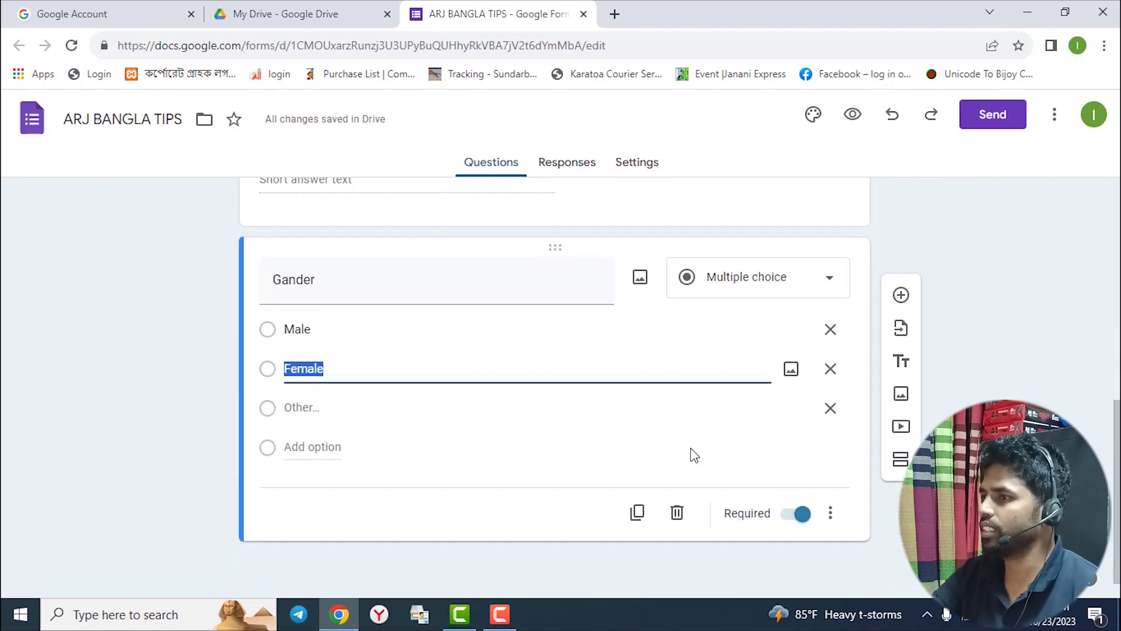
scroll(904, 403, up, 3)
Step: Add a new question titled 'Photo (pp)' and change its type to File upload
click(903, 415)
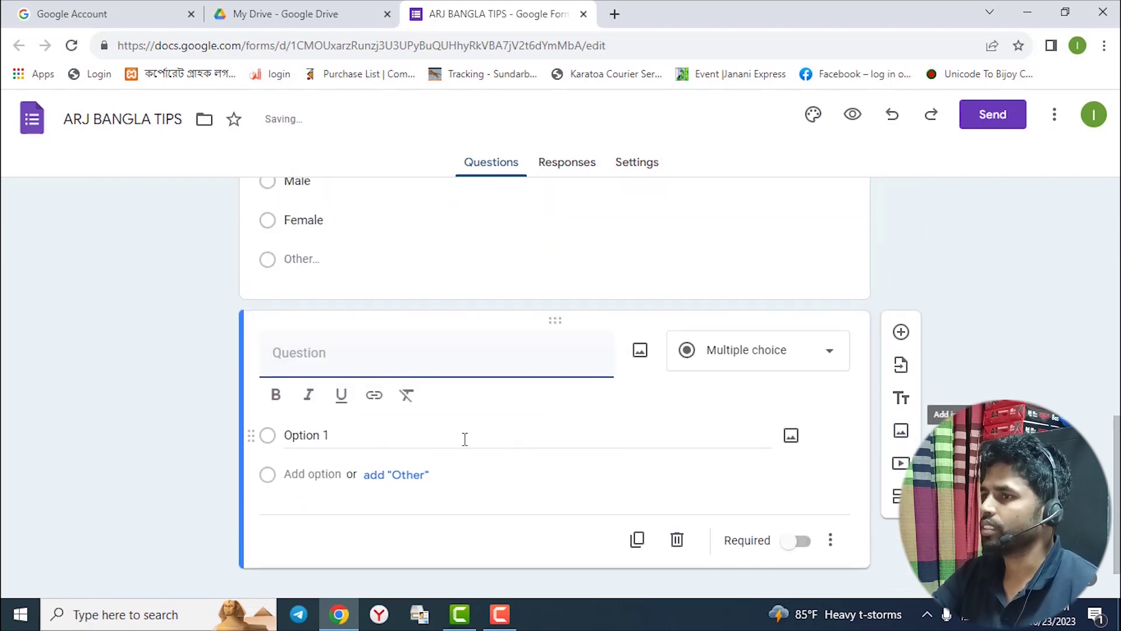
scroll(493, 439, up, 5)
scroll(494, 439, down, 6)
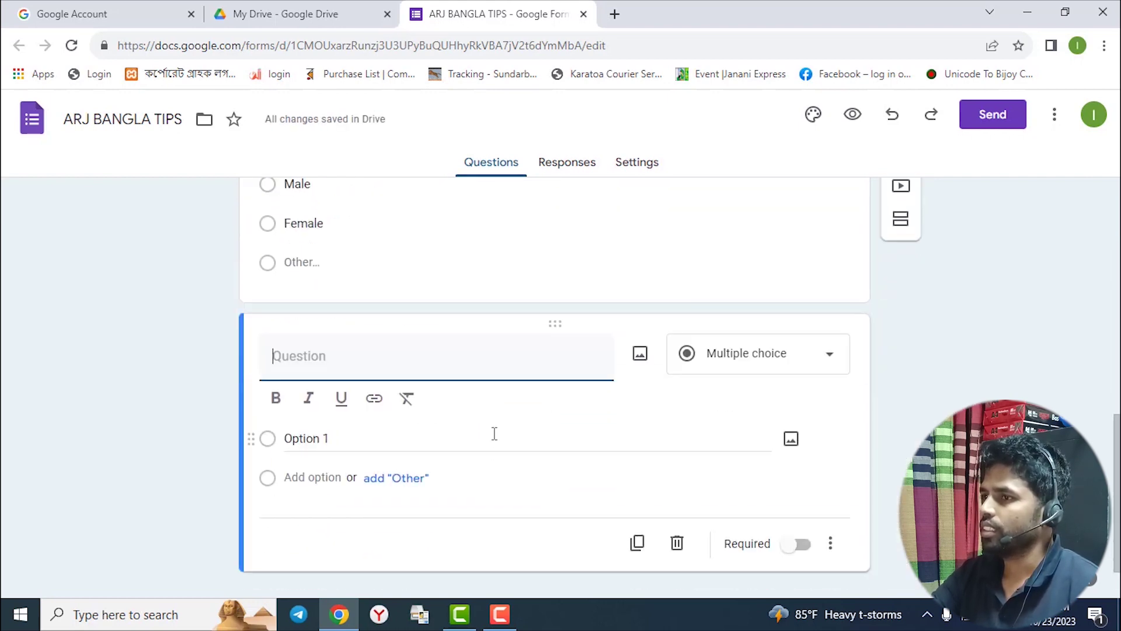
scroll(584, 437, up, 3)
scroll(613, 423, down, 3)
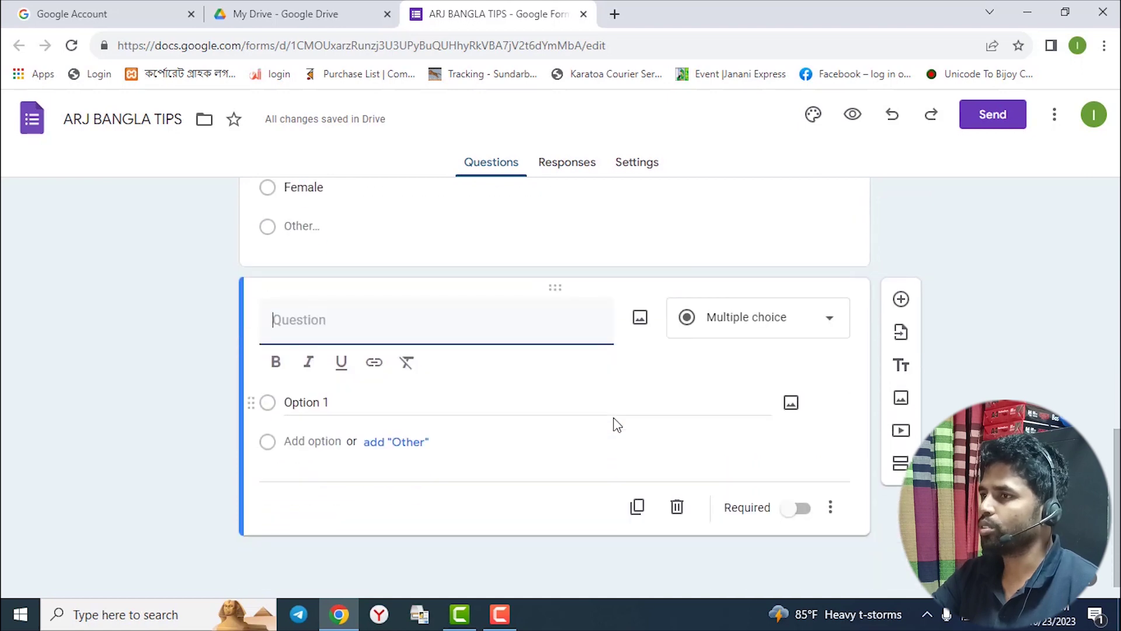
scroll(613, 423, up, 3)
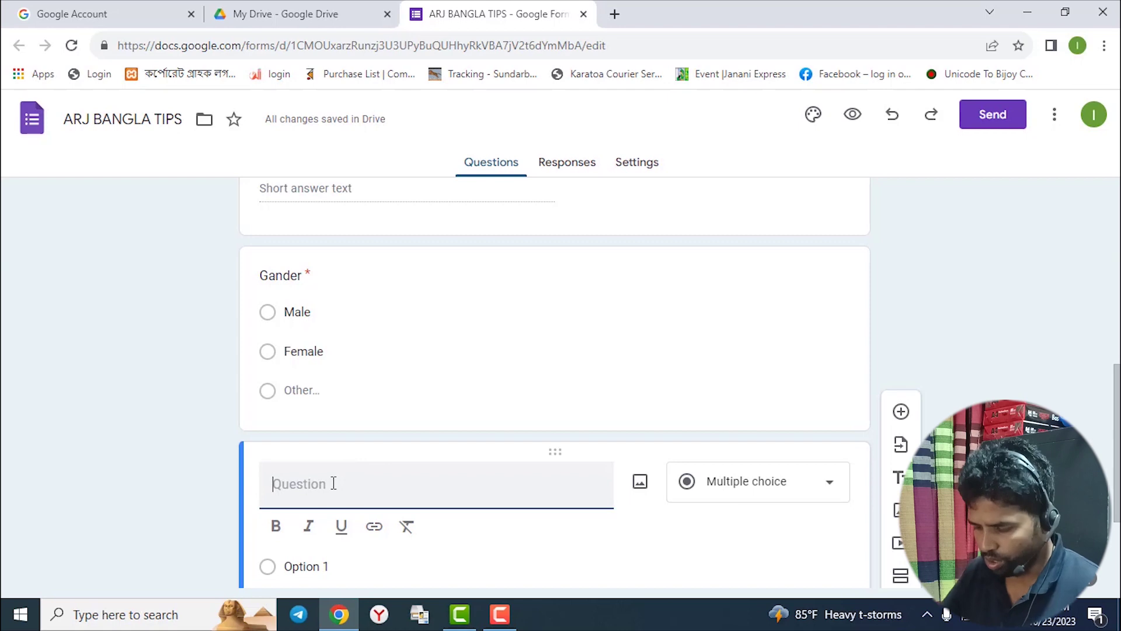
text(Photo (pp)
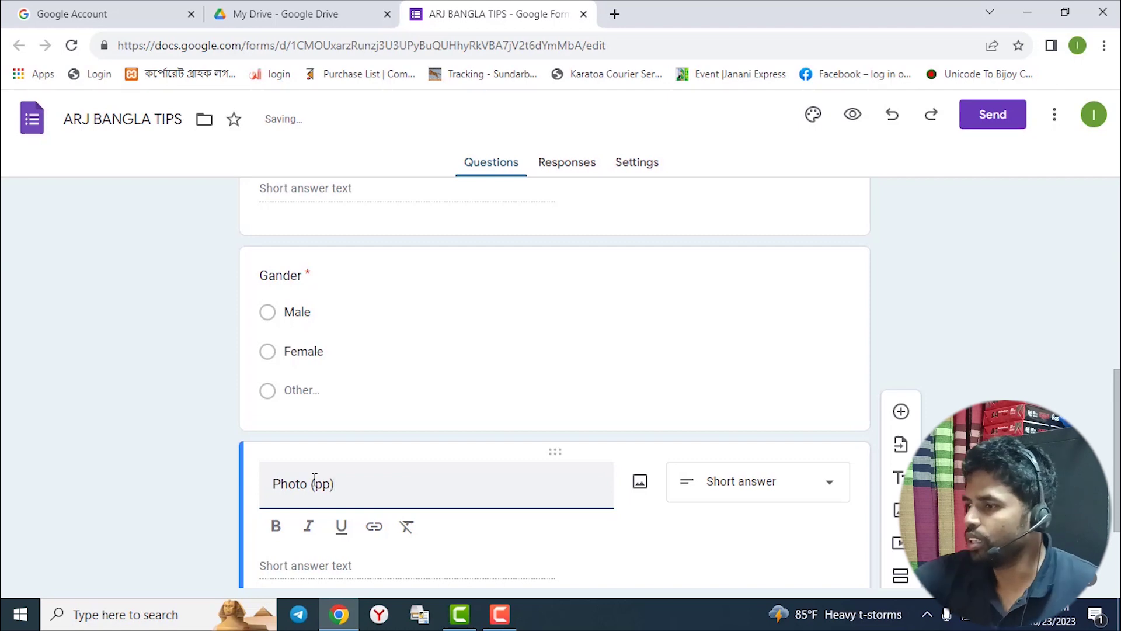
scroll(746, 435, down, 3)
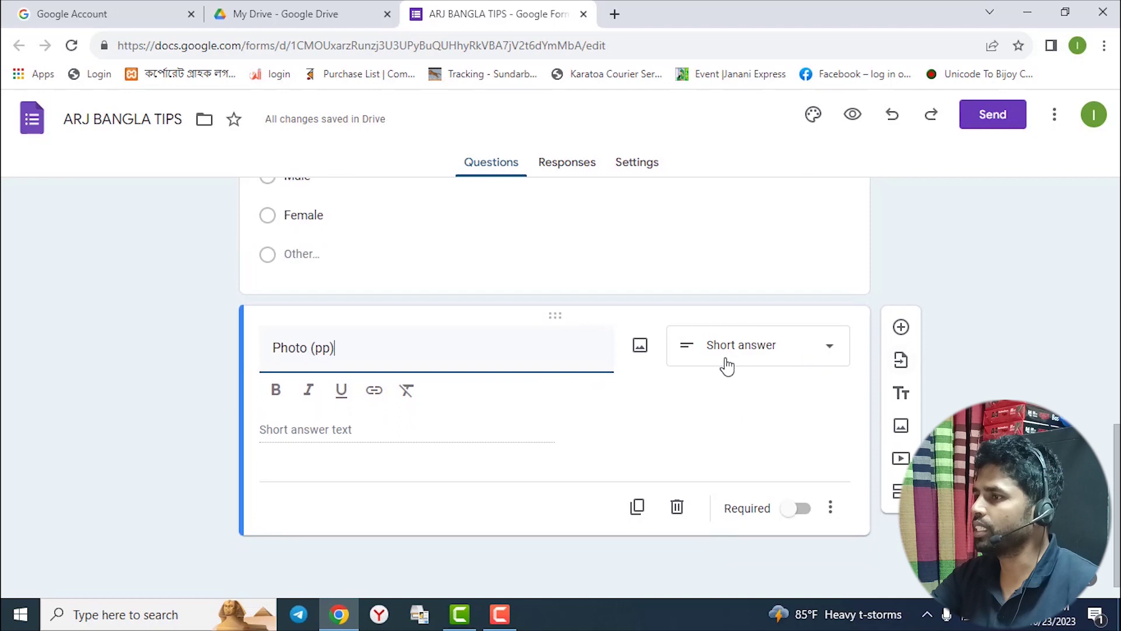
click(826, 351)
click(767, 366)
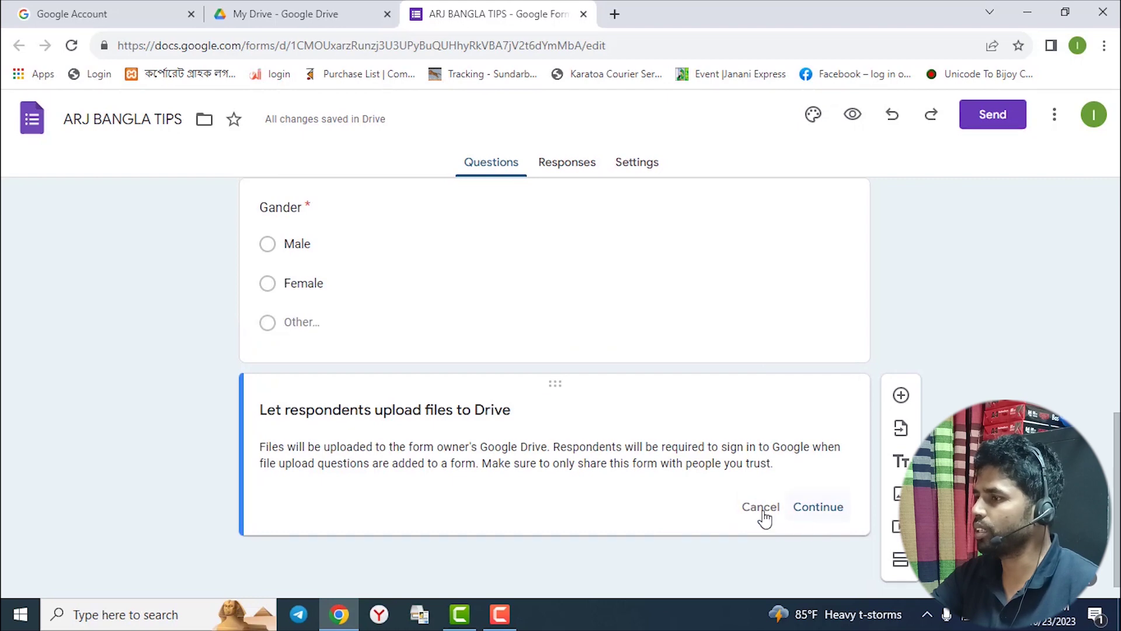
Step: Allow file uploads, cap Photo (pp) at one 1 MB file, and make it required
click(823, 512)
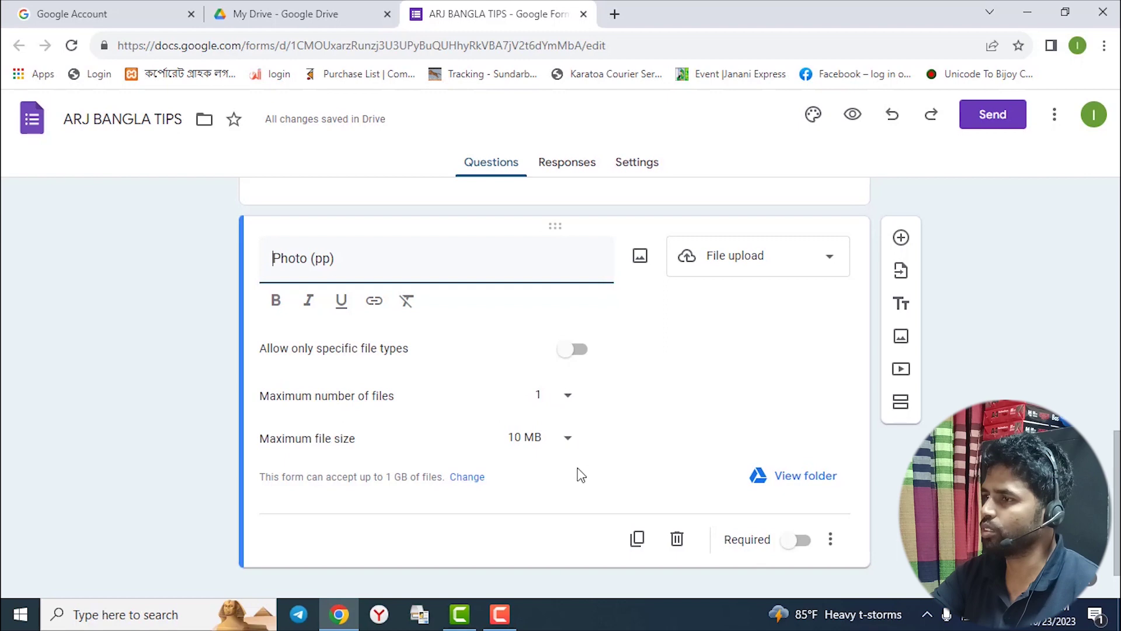
click(564, 451)
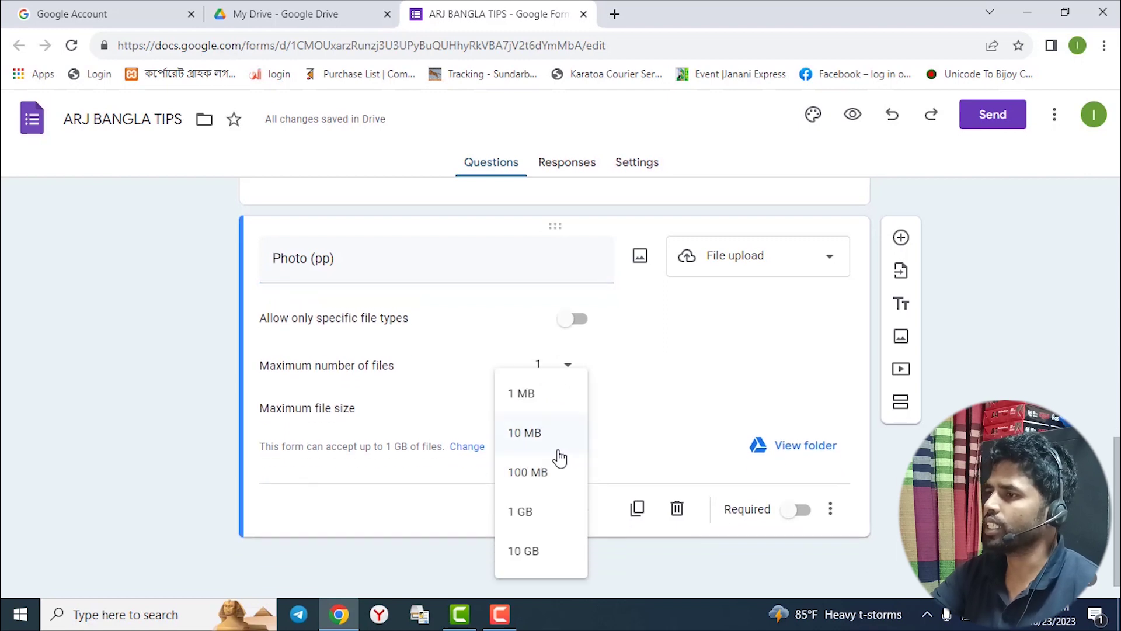
click(526, 396)
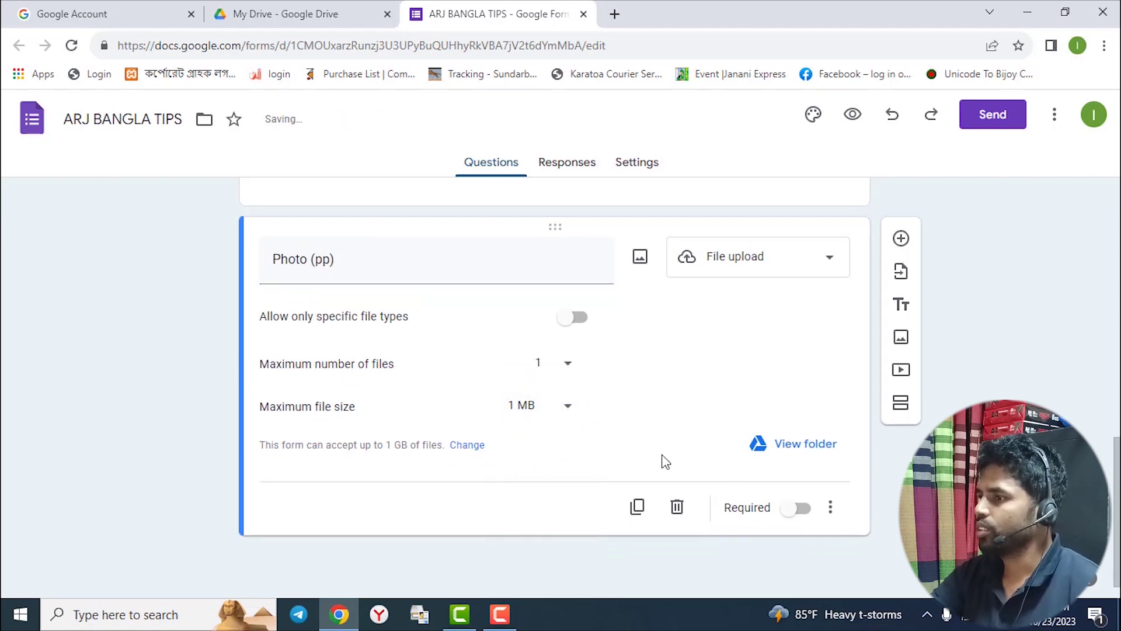
click(797, 510)
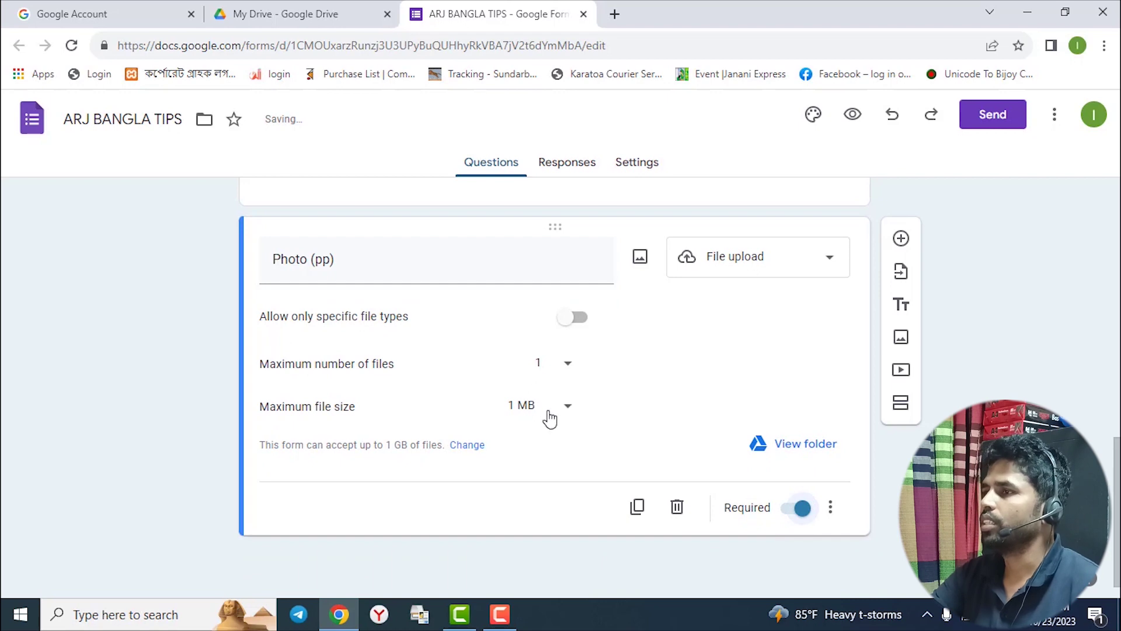
scroll(549, 418, up, 15)
scroll(551, 419, down, 5)
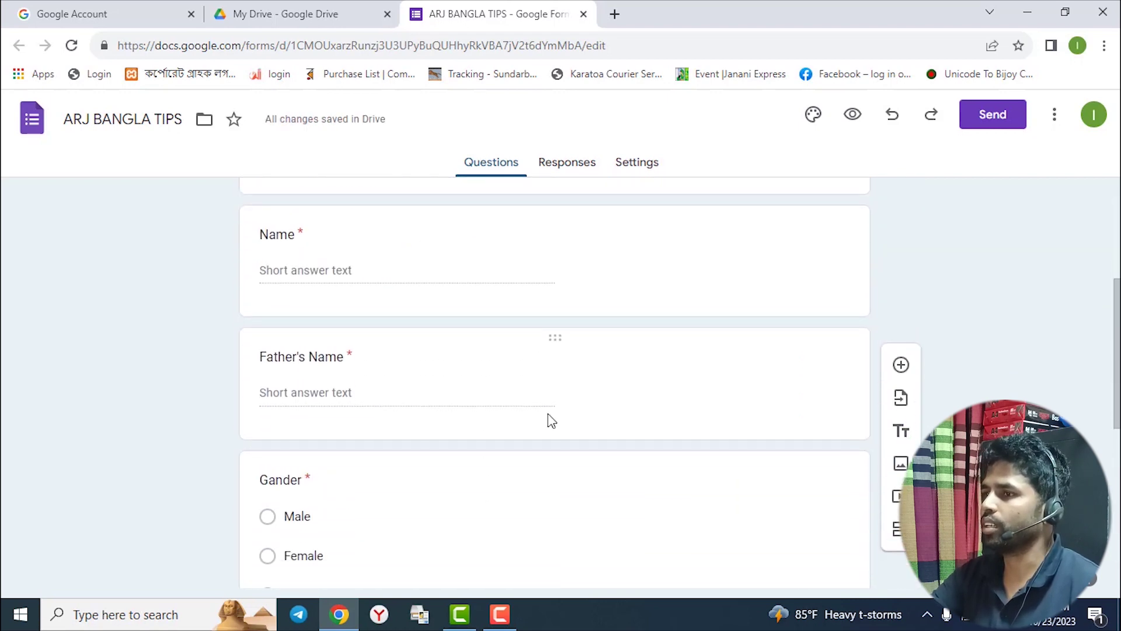
scroll(551, 421, down, 7)
scroll(551, 456, up, 6)
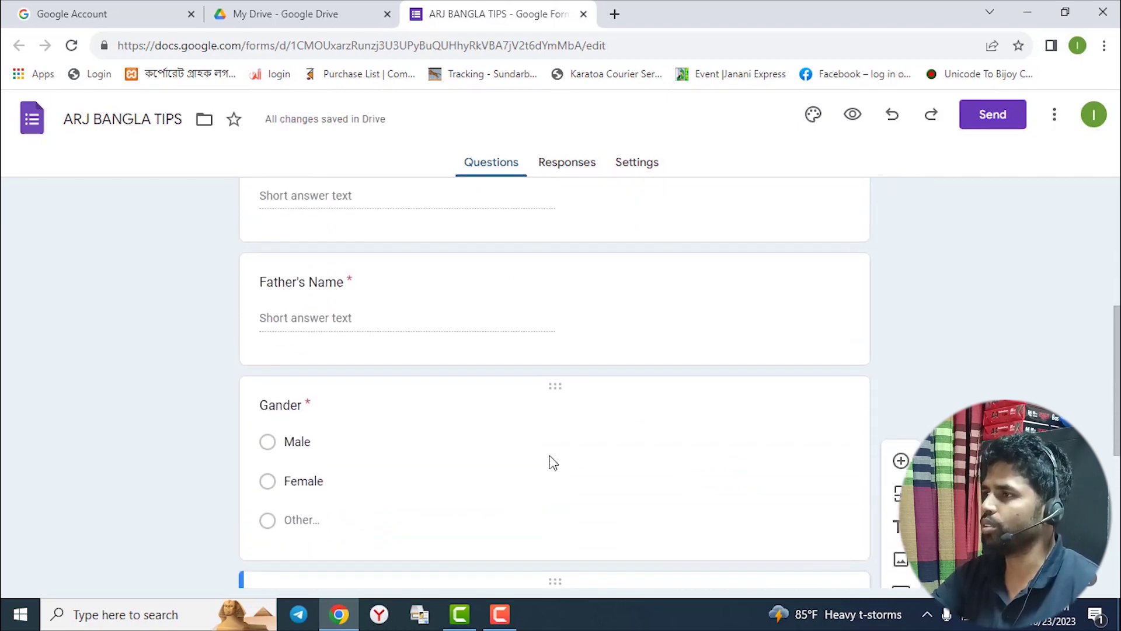
scroll(553, 463, up, 5)
scroll(541, 348, down, 9)
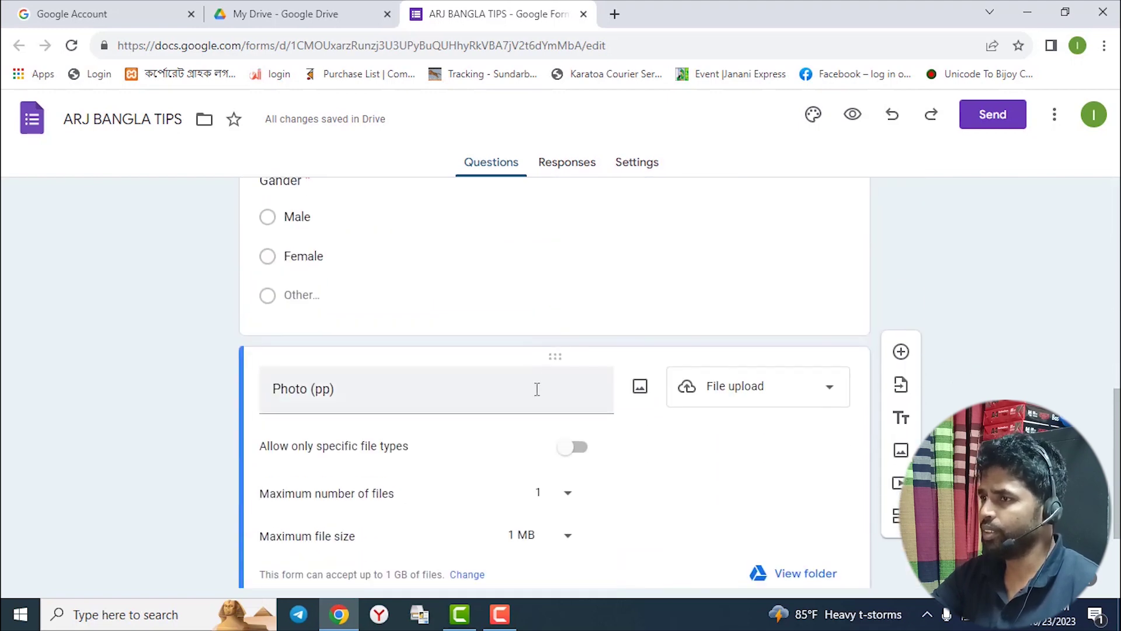
scroll(525, 435, down, 2)
scroll(523, 437, up, 10)
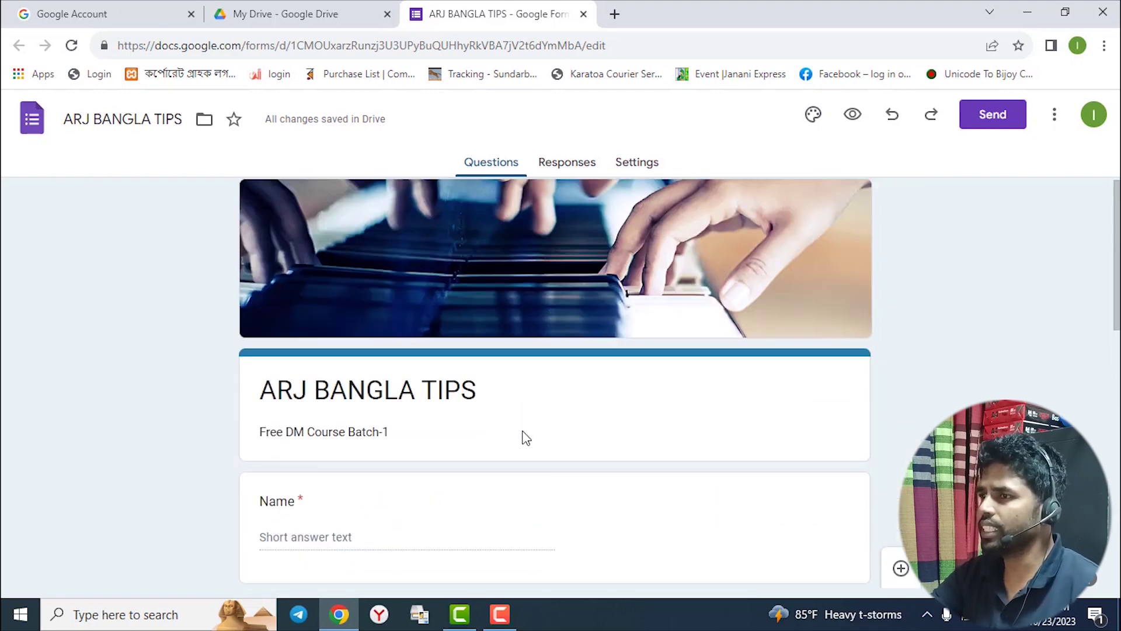
scroll(526, 437, down, 9)
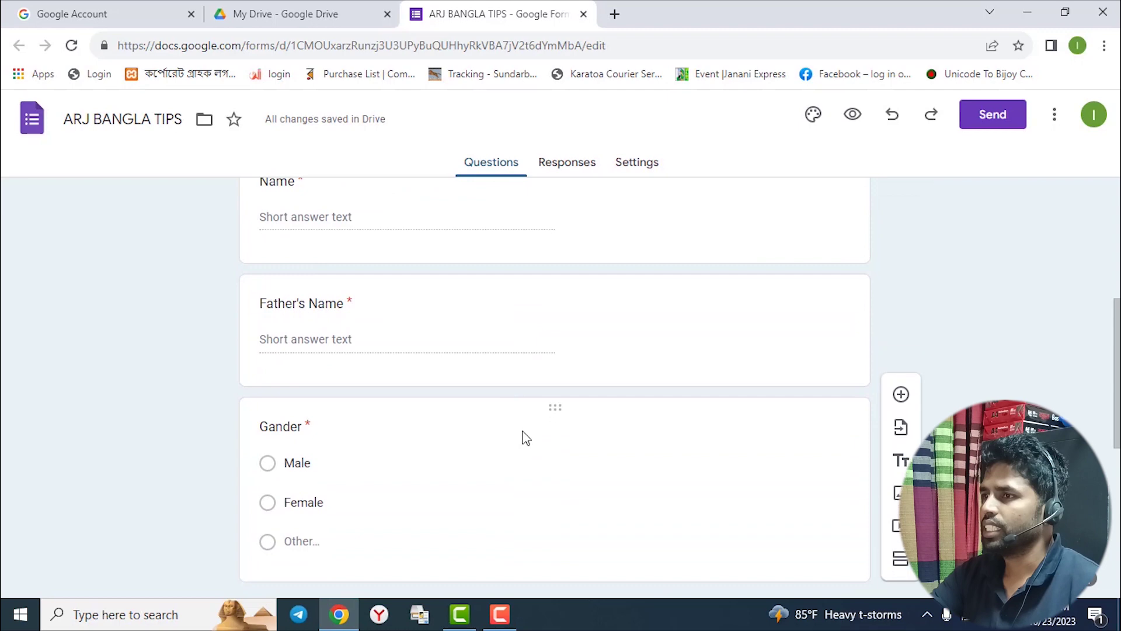
scroll(526, 437, up, 2)
scroll(524, 438, down, 3)
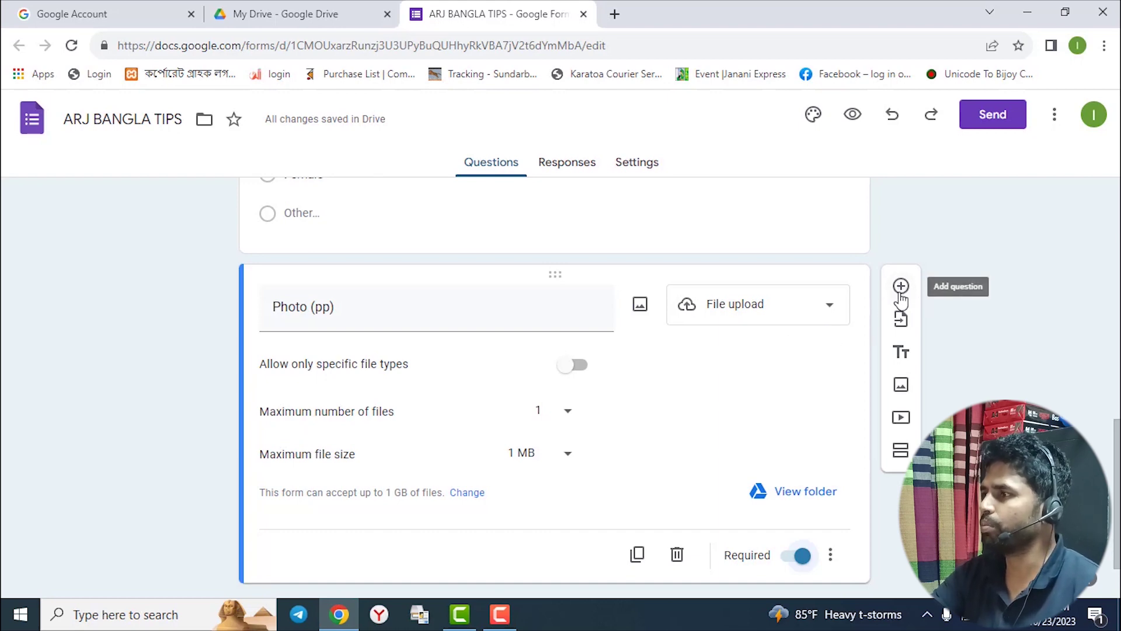
scroll(501, 407, up, 10)
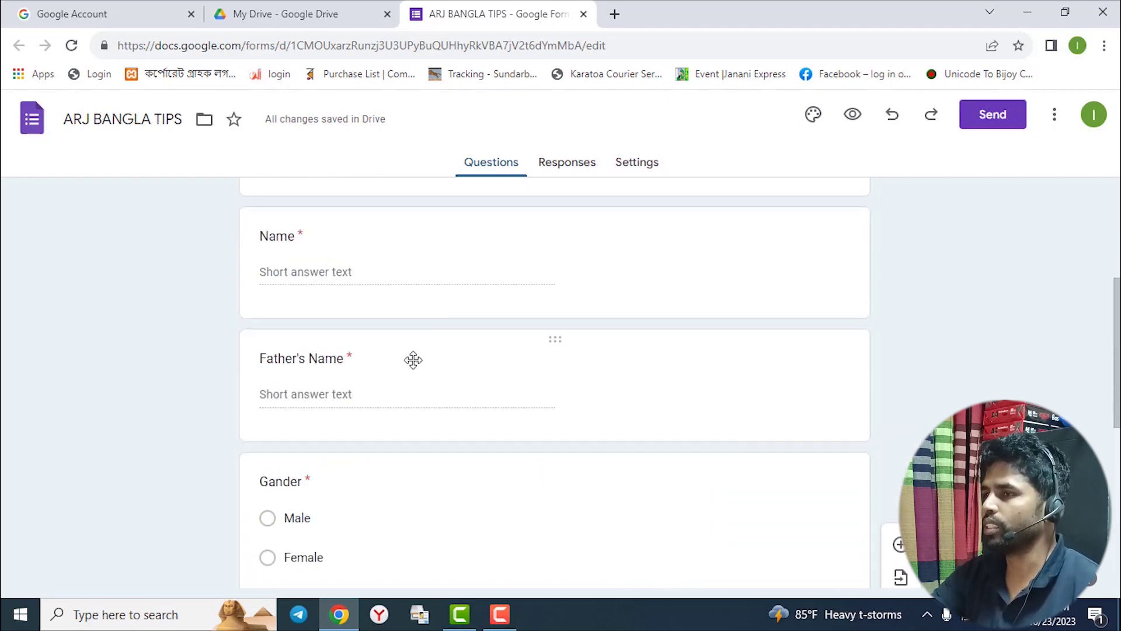
scroll(413, 360, down, 4)
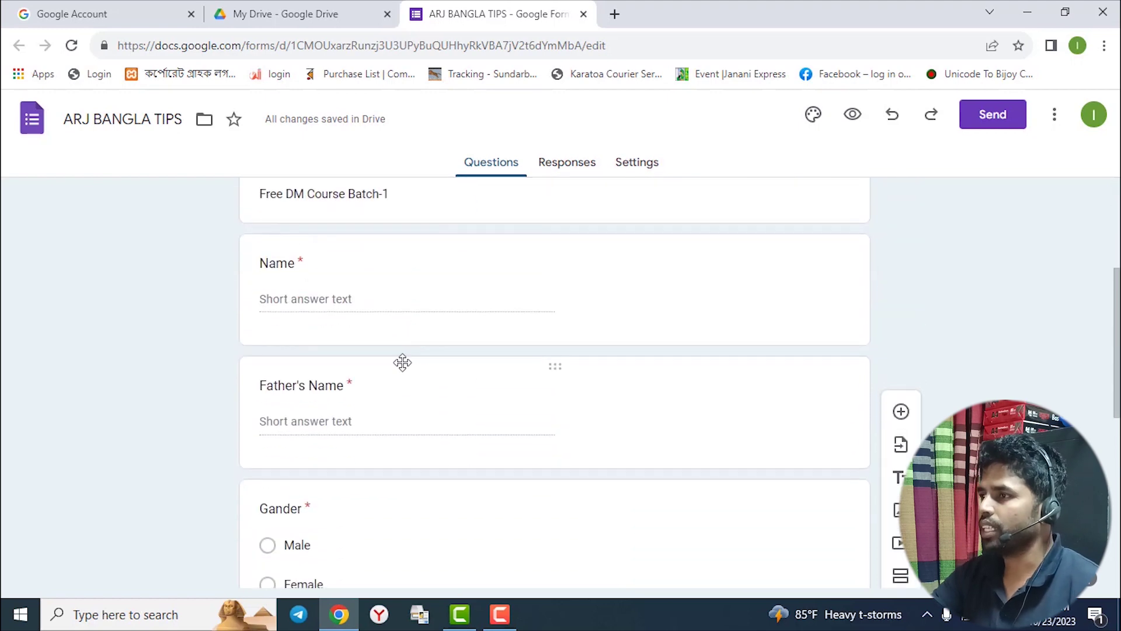
scroll(570, 333, down, 4)
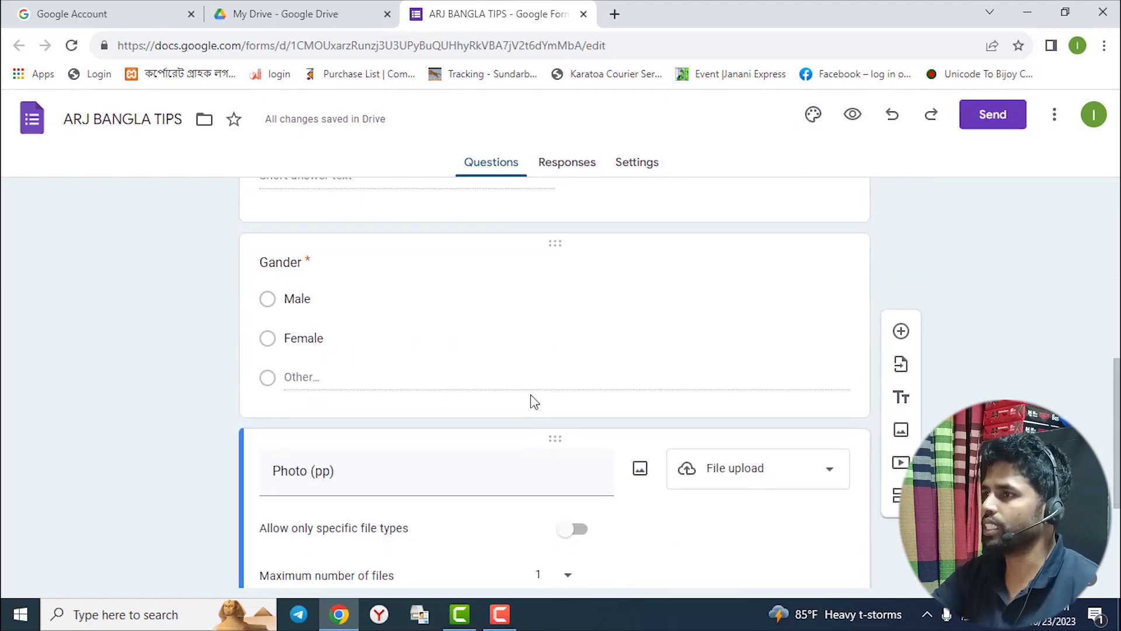
scroll(531, 401, up, 4)
scroll(443, 362, down, 4)
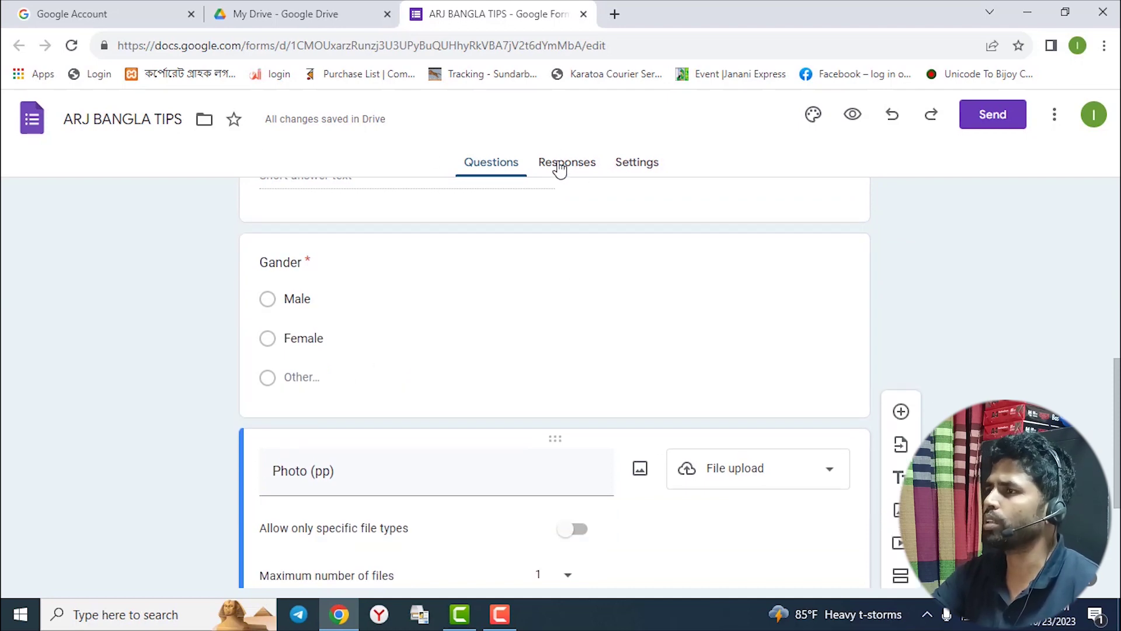
scroll(457, 323, up, 5)
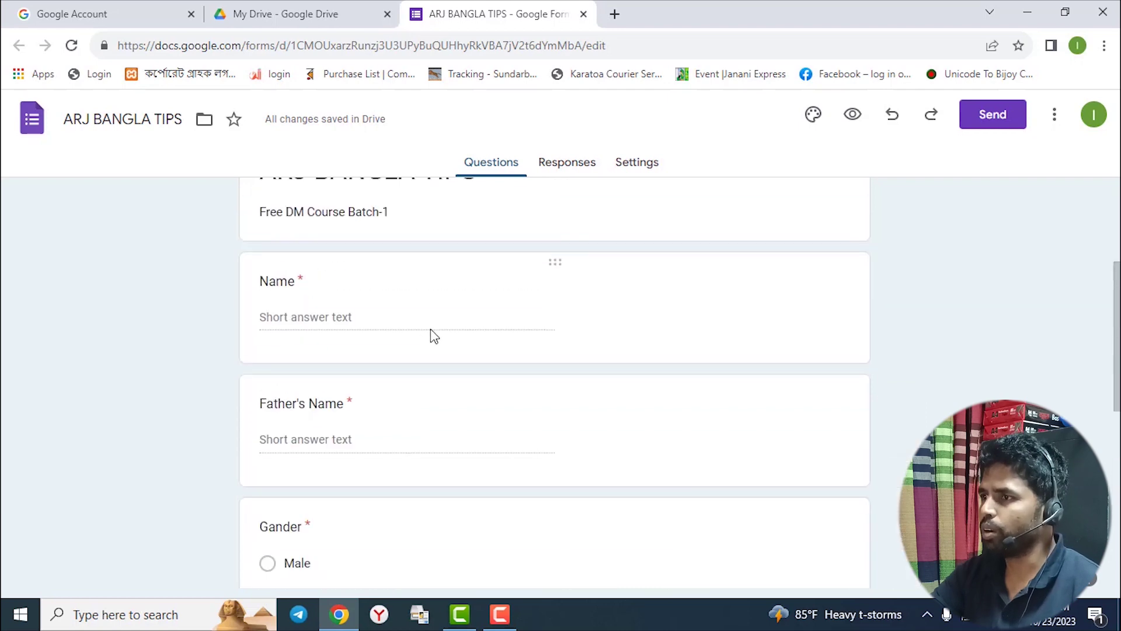
Step: Link the form's responses to a new 'ARJ BANGLA TIPS (Responses)' spreadsheet
click(577, 169)
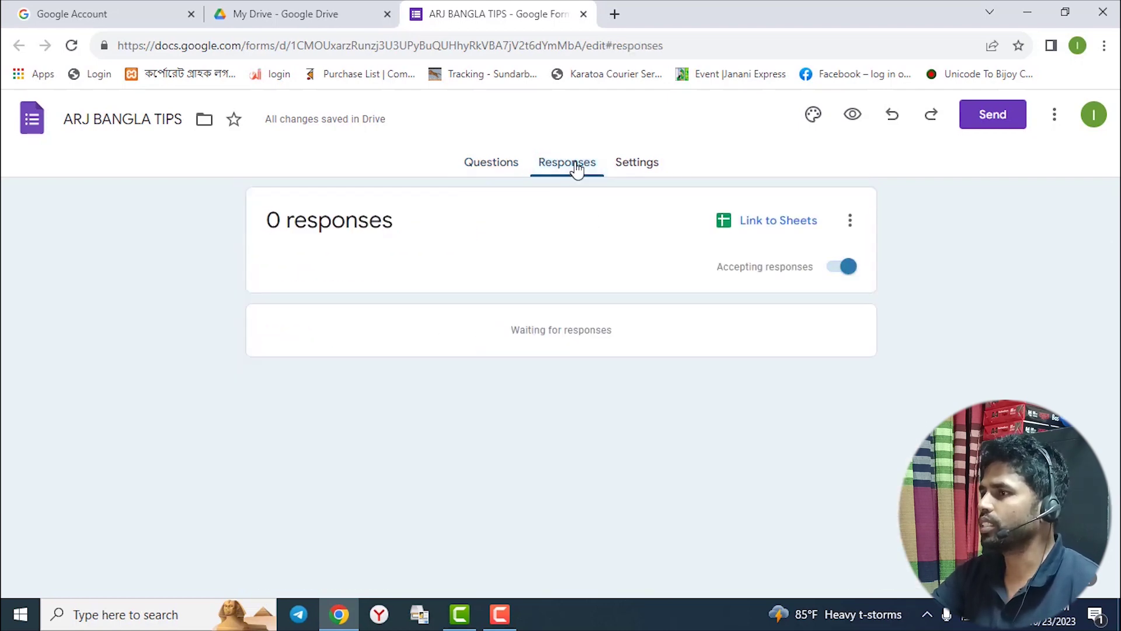
click(773, 222)
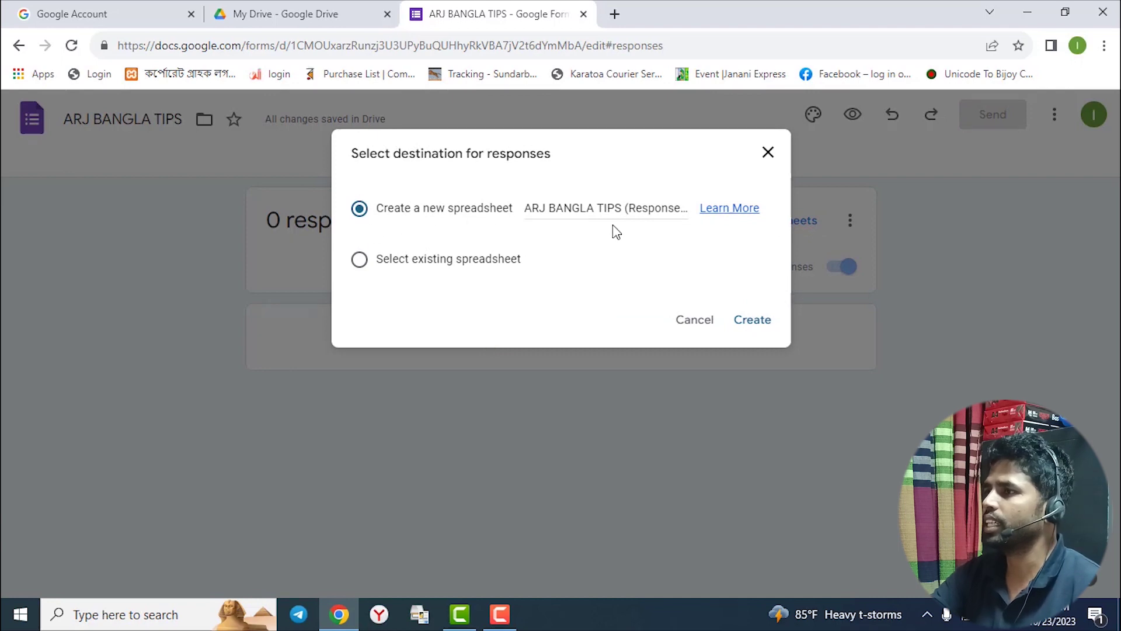
click(749, 323)
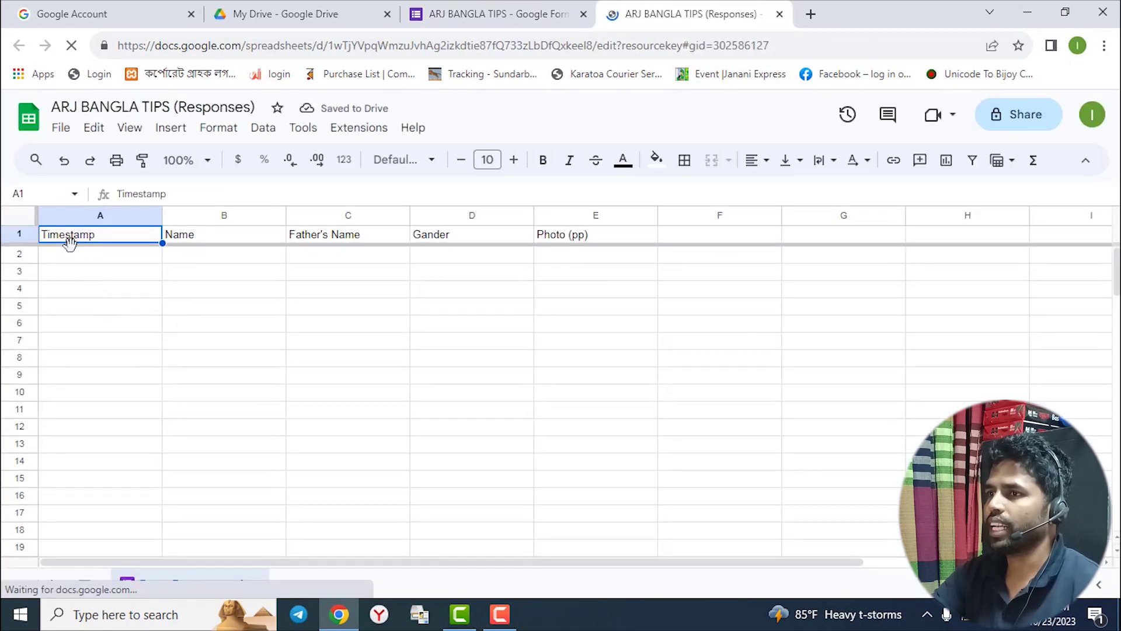
Step: Set the responses spreadsheet's general access to Anyone with the link (viewer), then go back to the form
click(76, 260)
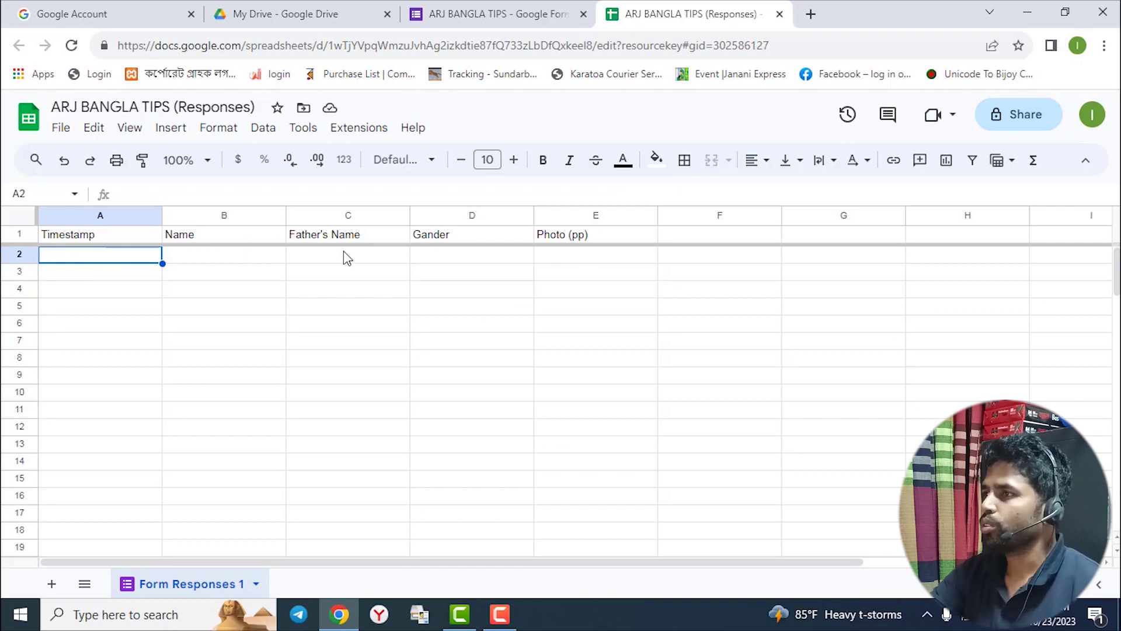
click(1006, 124)
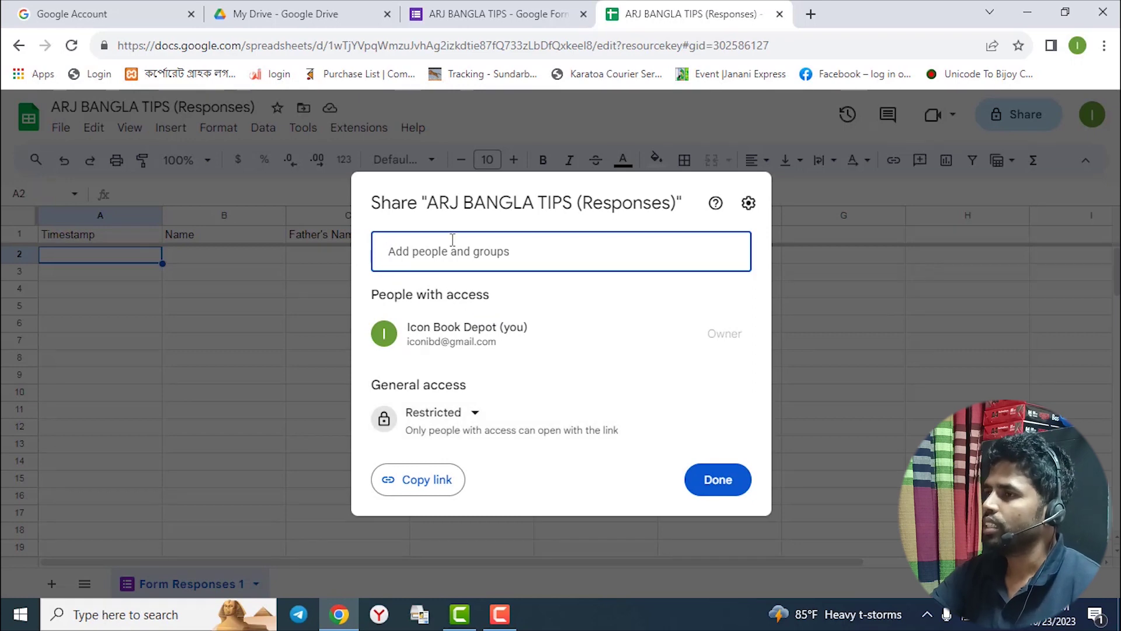
click(474, 265)
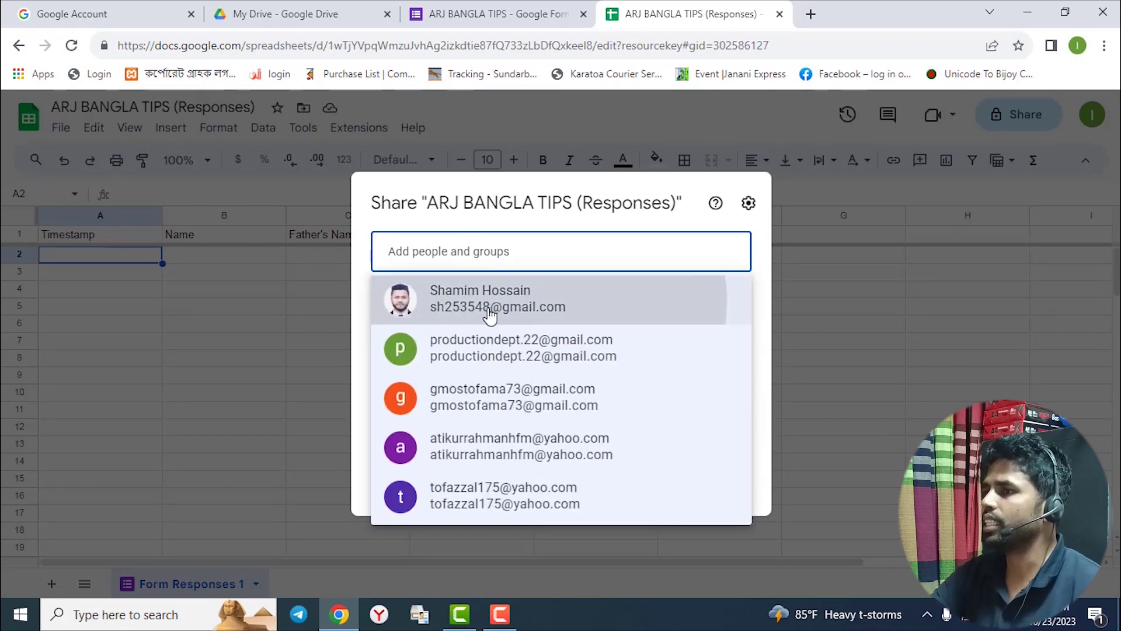
click(483, 318)
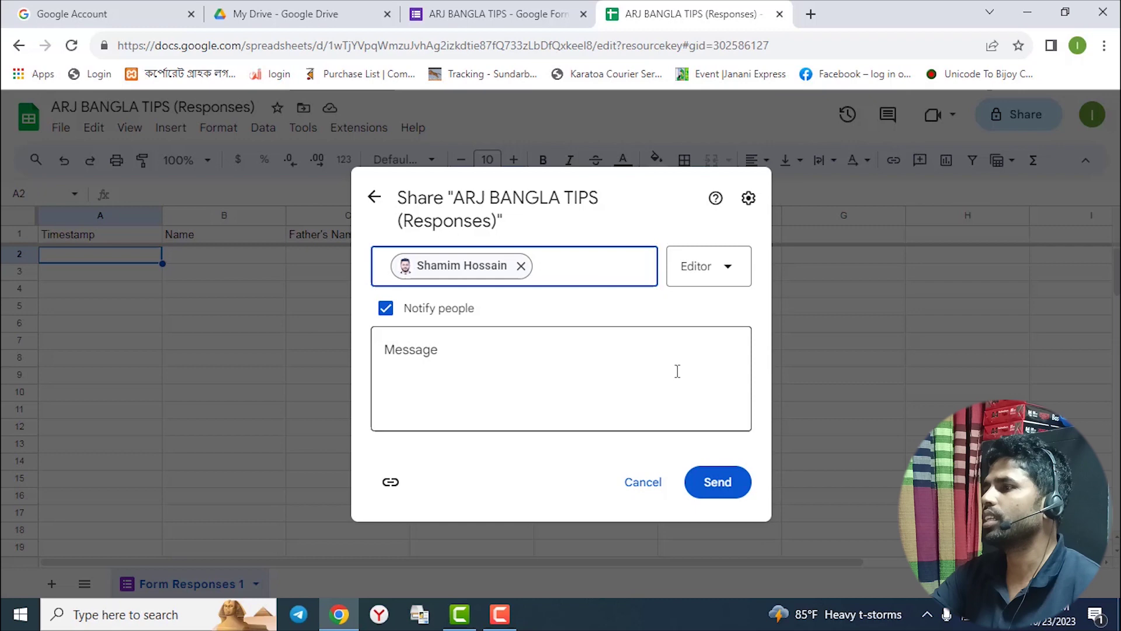
click(521, 266)
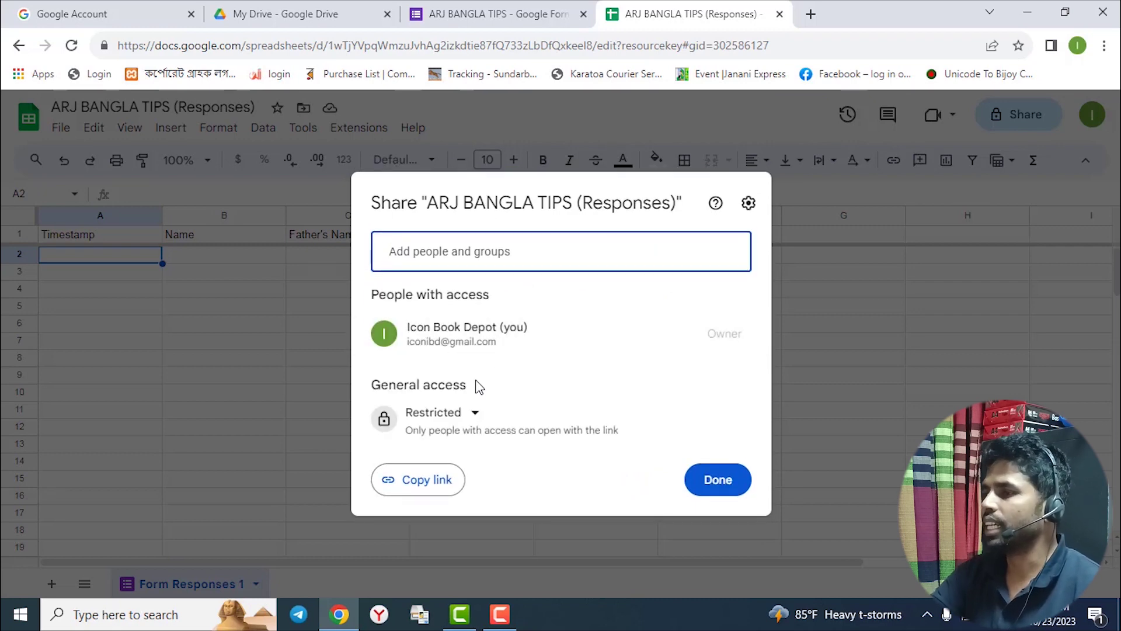
click(473, 414)
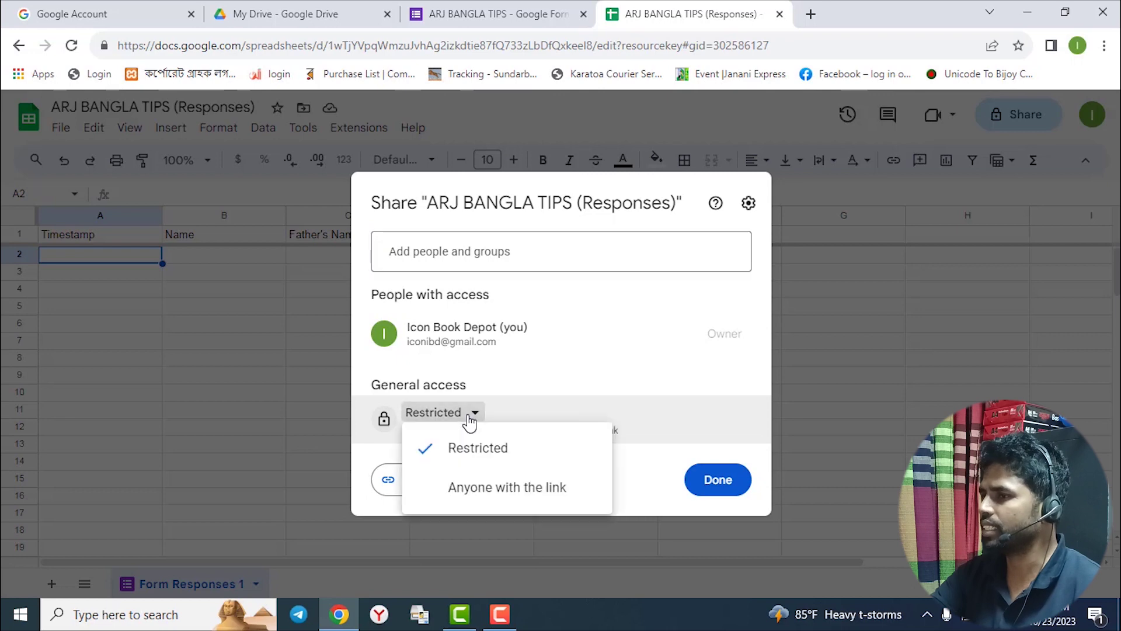
click(508, 488)
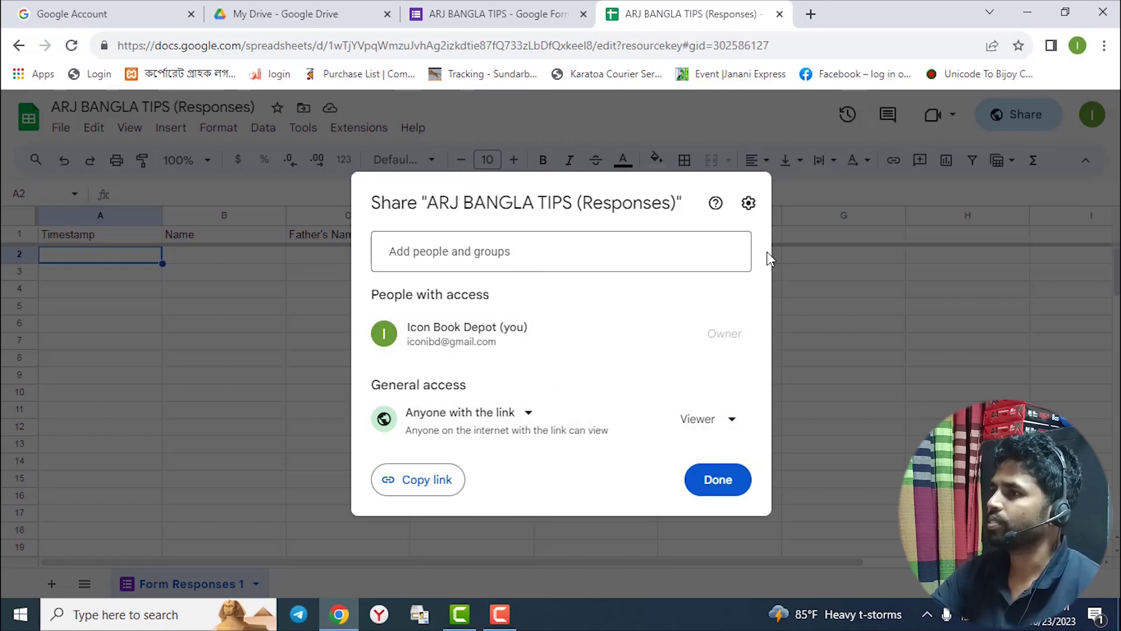
click(726, 481)
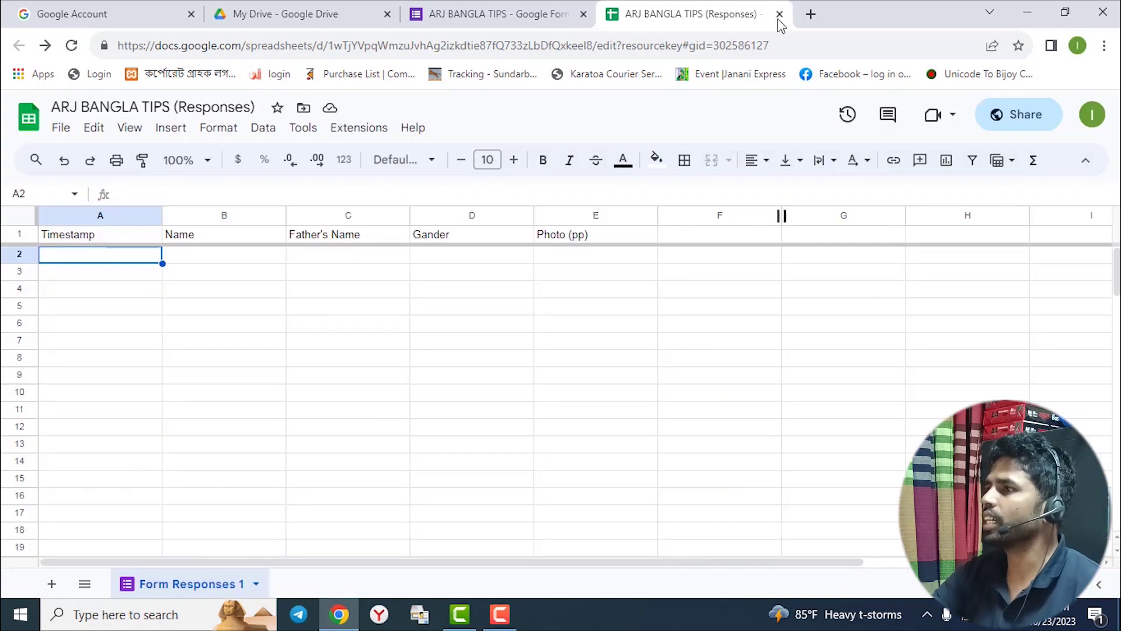
click(481, 22)
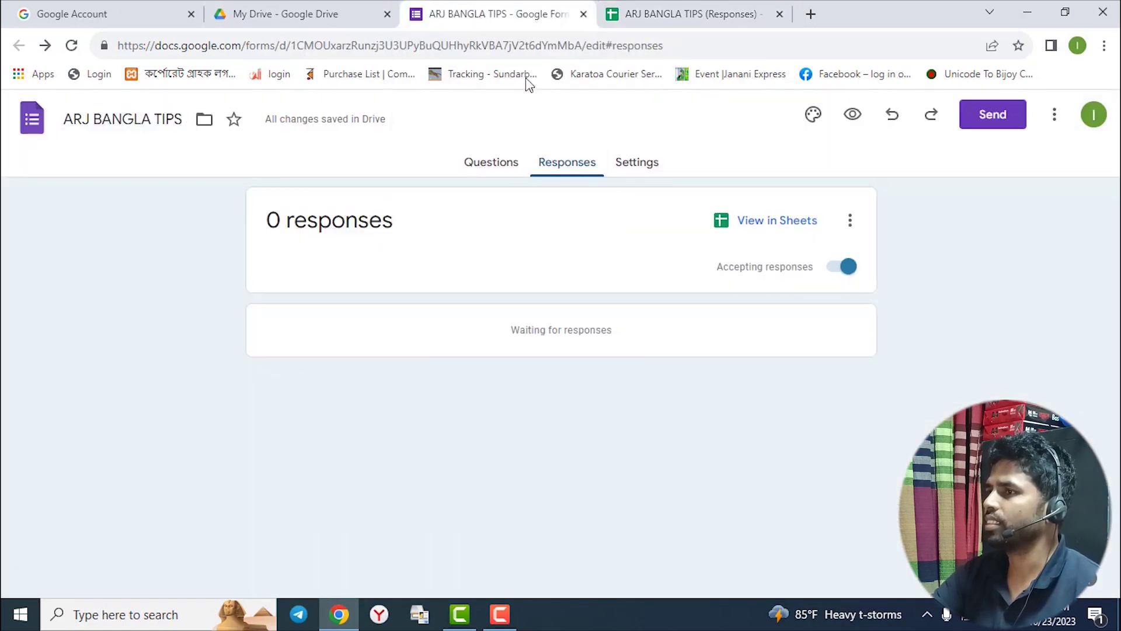
click(485, 167)
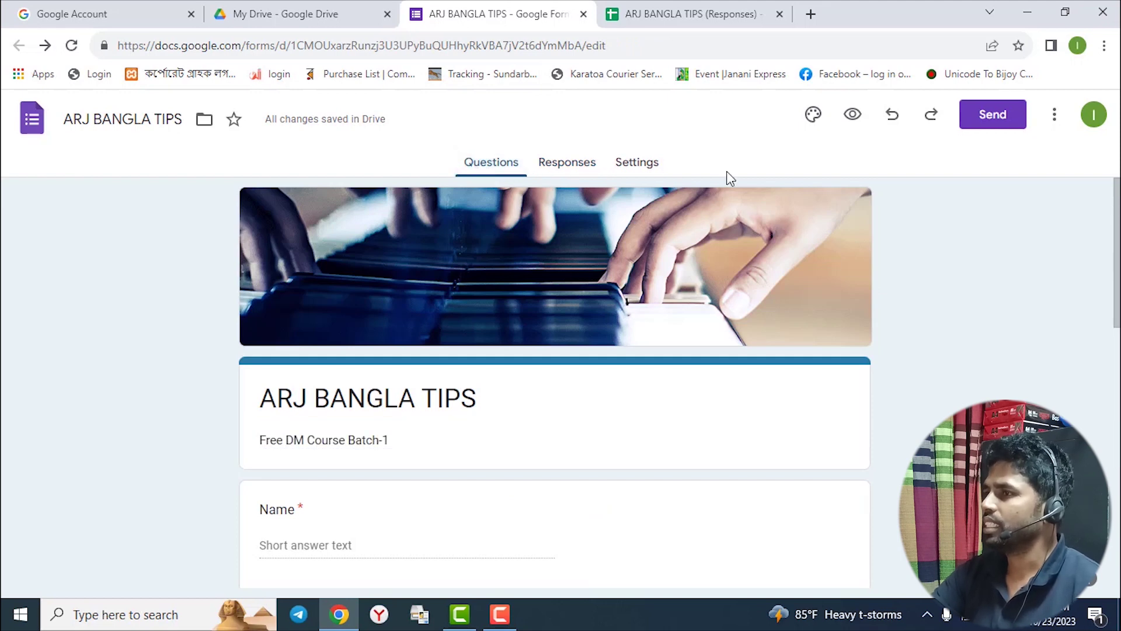
scroll(595, 295, down, 10)
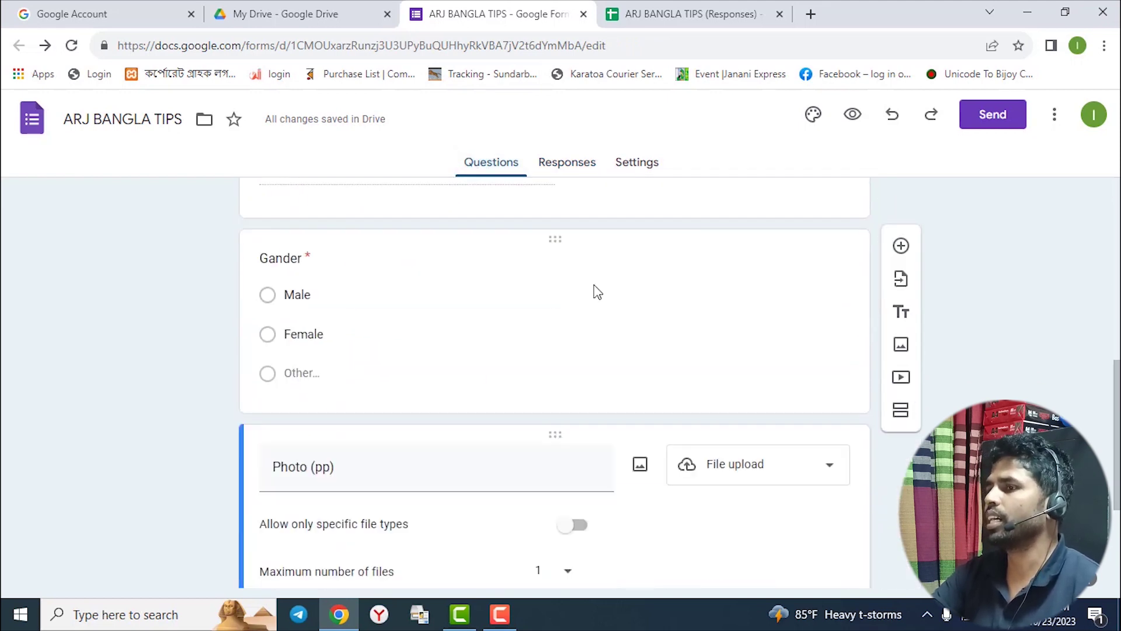
click(1001, 119)
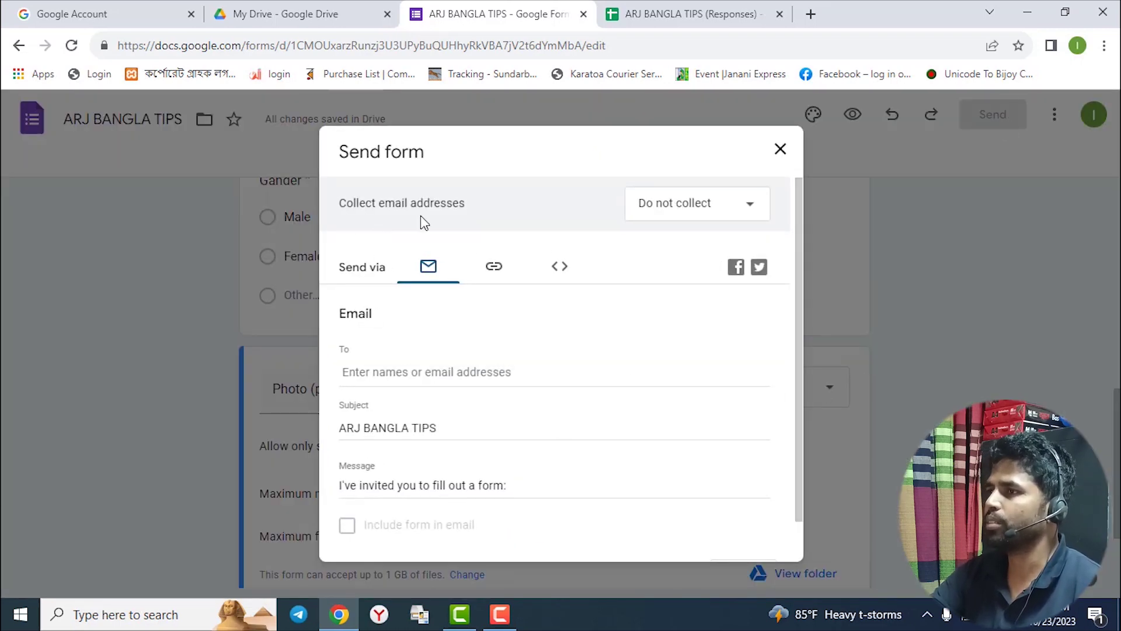
click(724, 210)
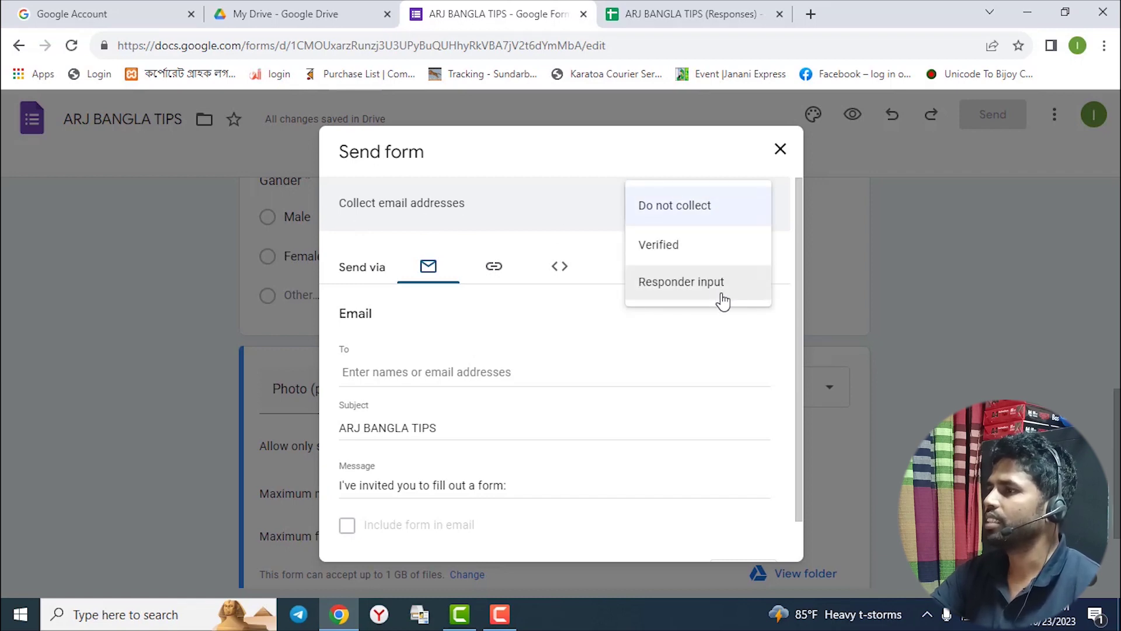
click(596, 251)
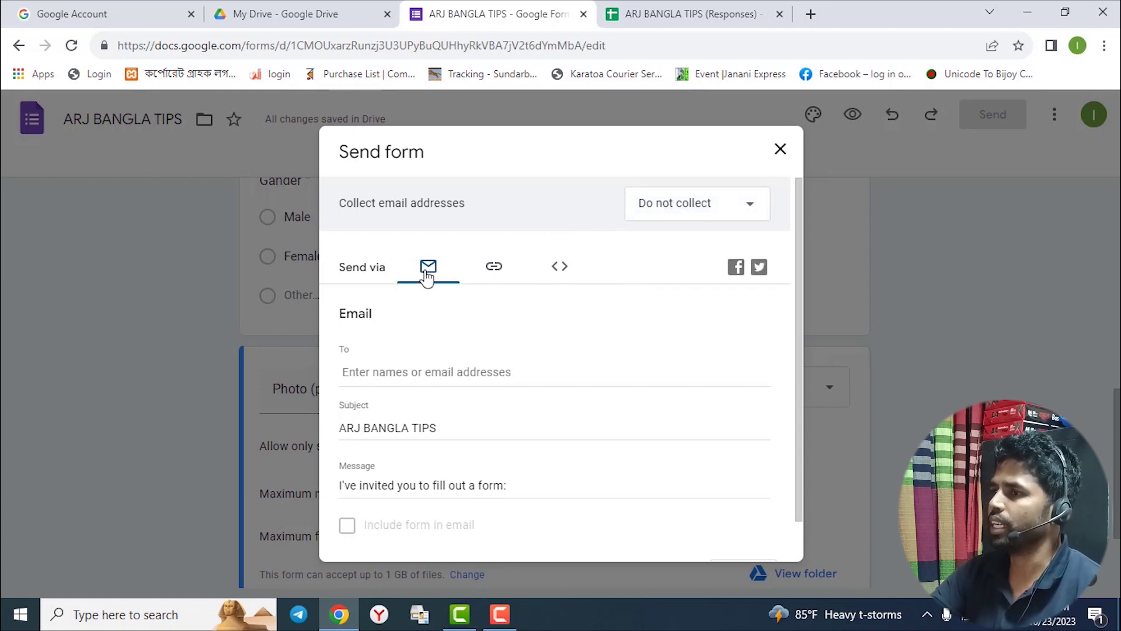
click(496, 274)
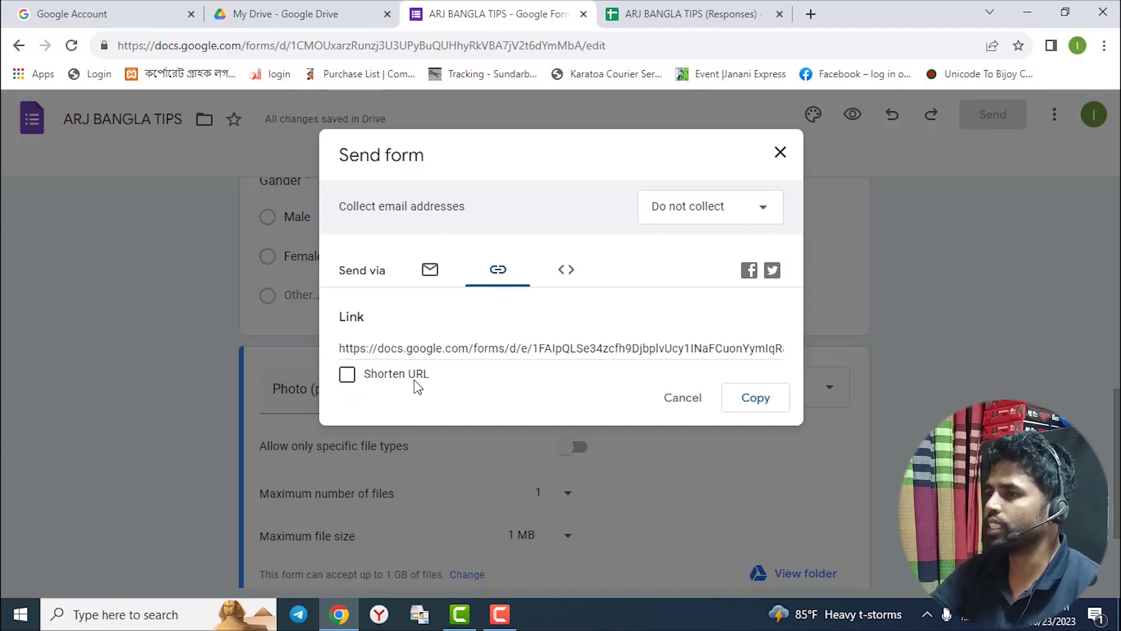
click(350, 377)
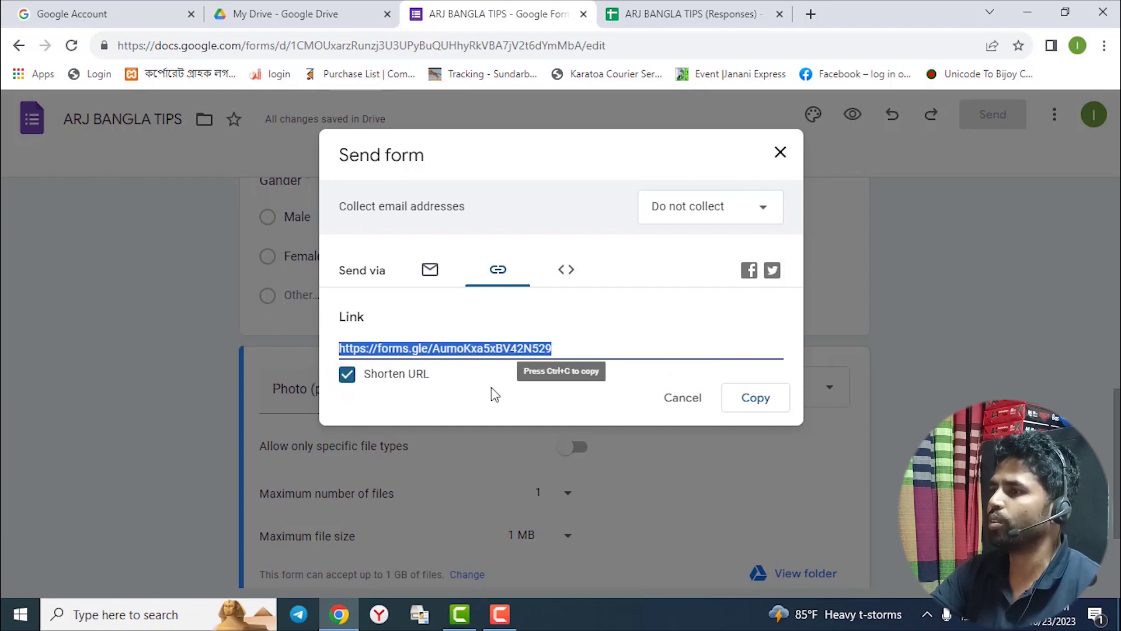
click(758, 409)
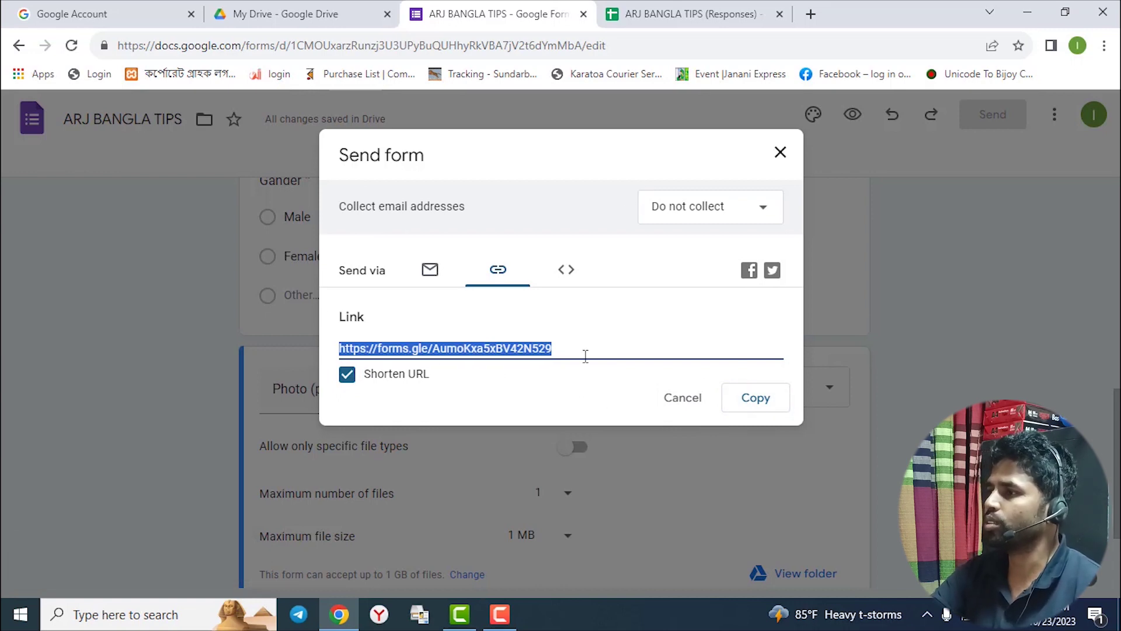
click(781, 154)
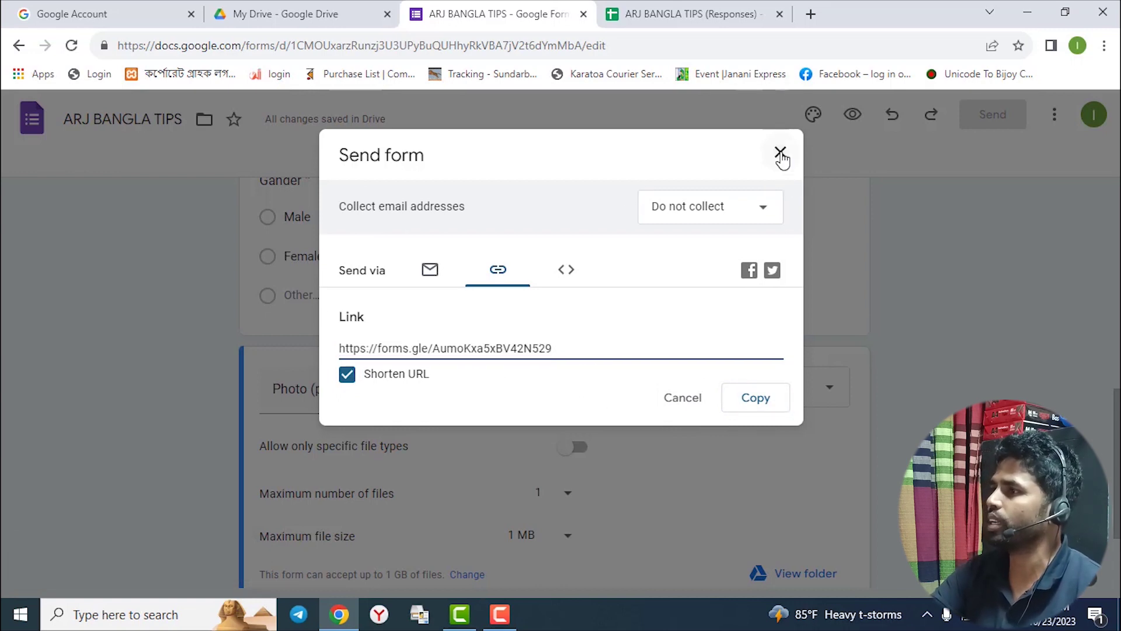
click(811, 14)
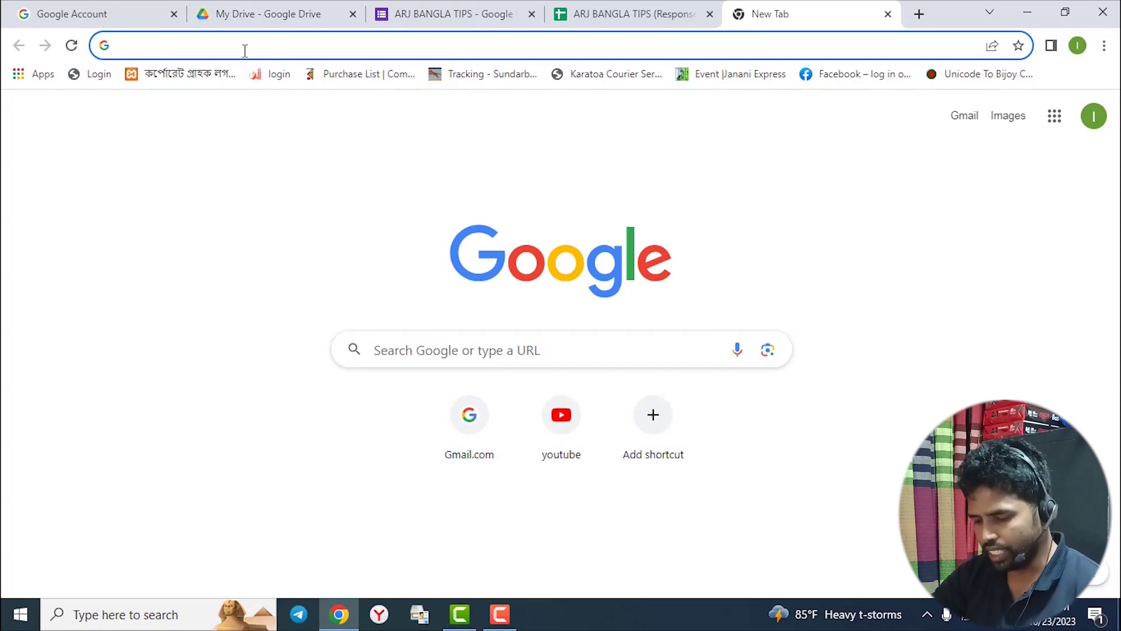
Step: Load the live form from the pasted shortened link
key(ctrl+v)
key(Return)
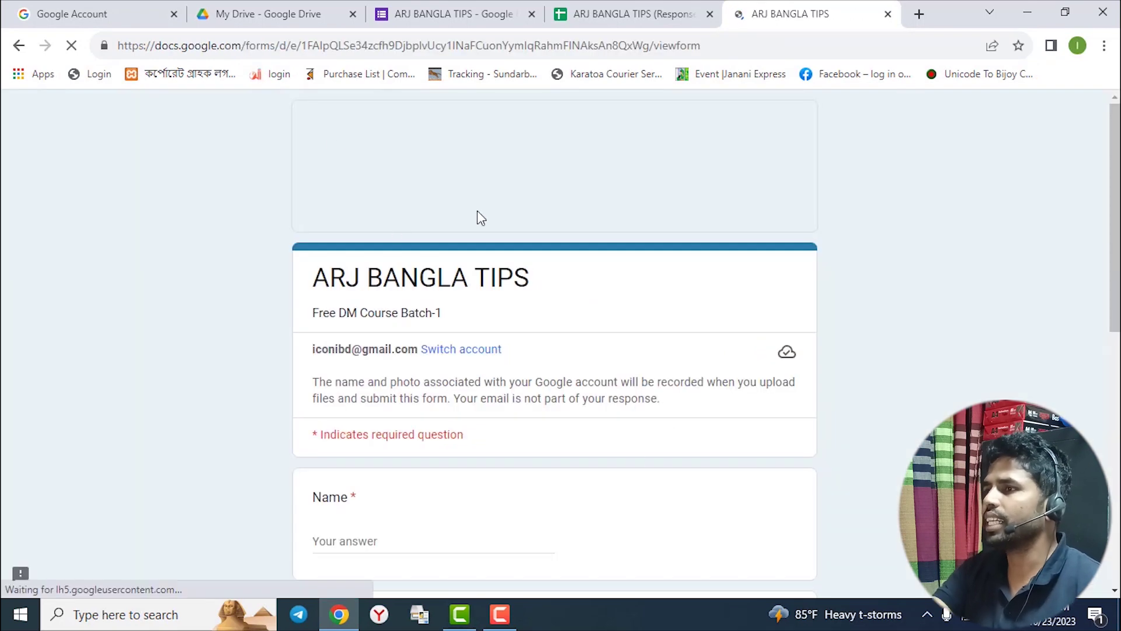
scroll(587, 310, down, 1)
scroll(589, 309, down, 10)
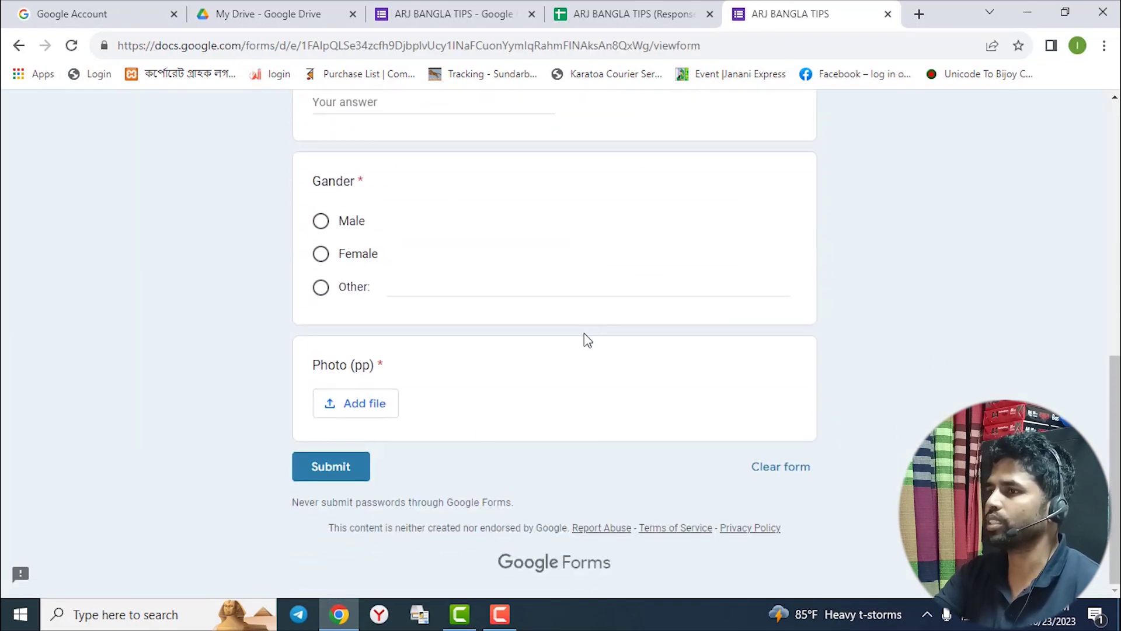
scroll(368, 443, up, 10)
scroll(371, 443, down, 3)
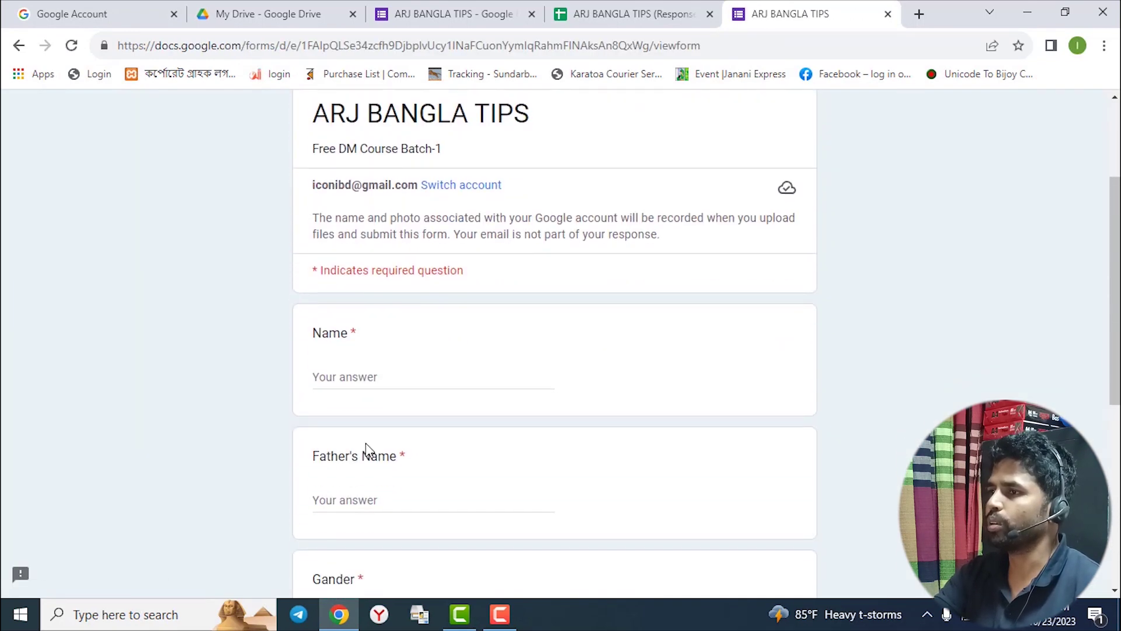
Step: Fill in the Name and Father's Name fields, choose Gander Male, and cancel the photo upload
click(358, 381)
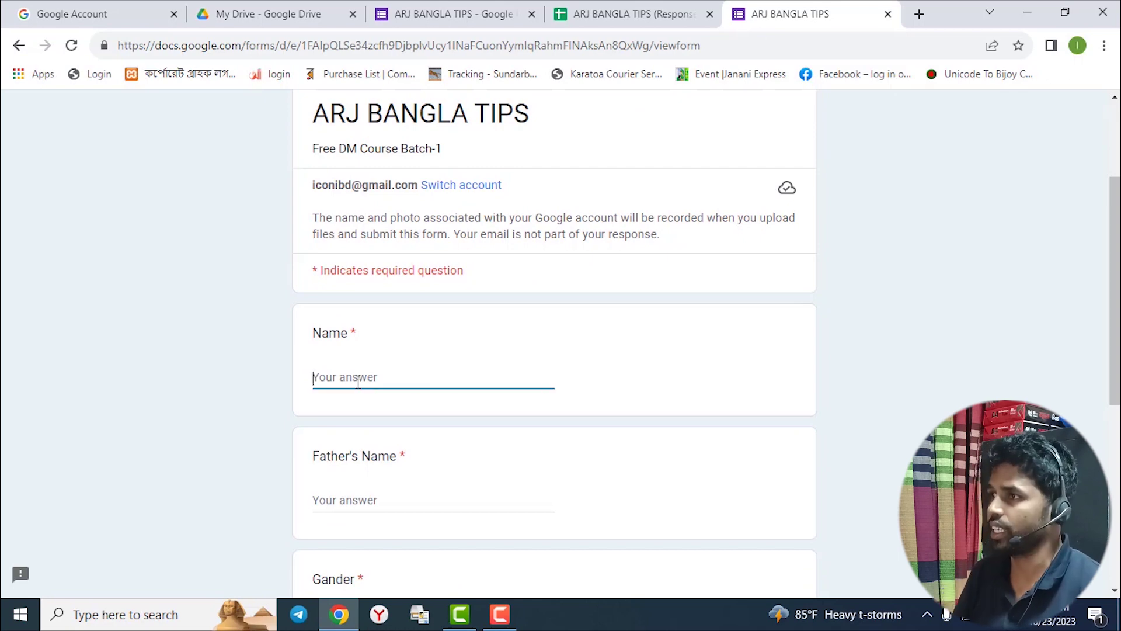
text(Aminur)
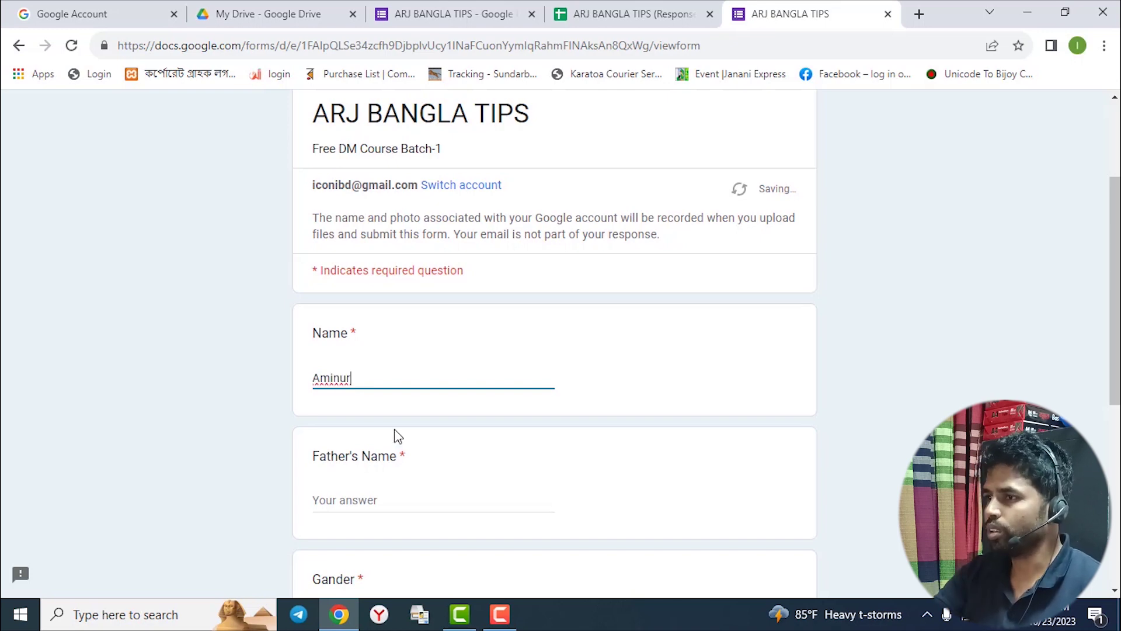
scroll(396, 435, down, 4)
click(358, 251)
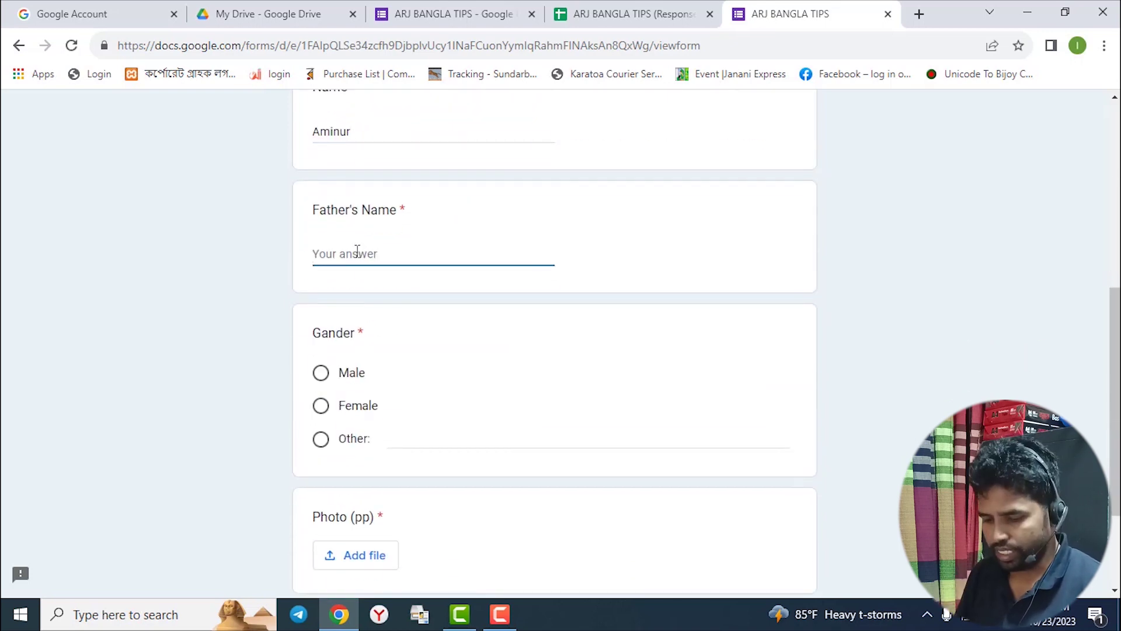
text(Abbas)
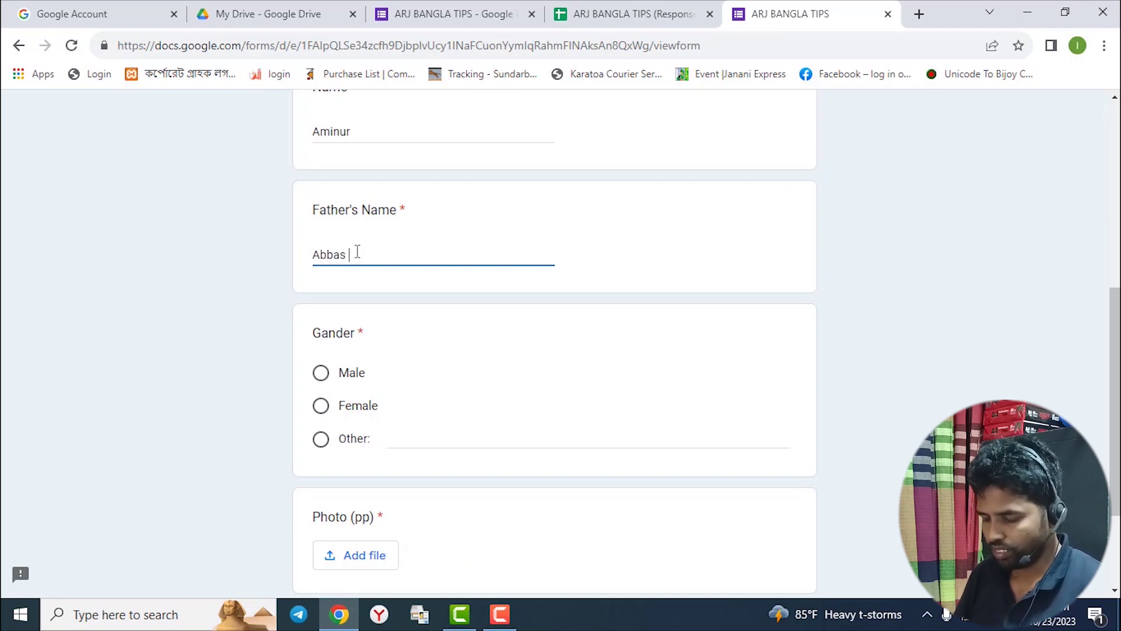
click(449, 353)
click(320, 373)
scroll(532, 338, down, 1)
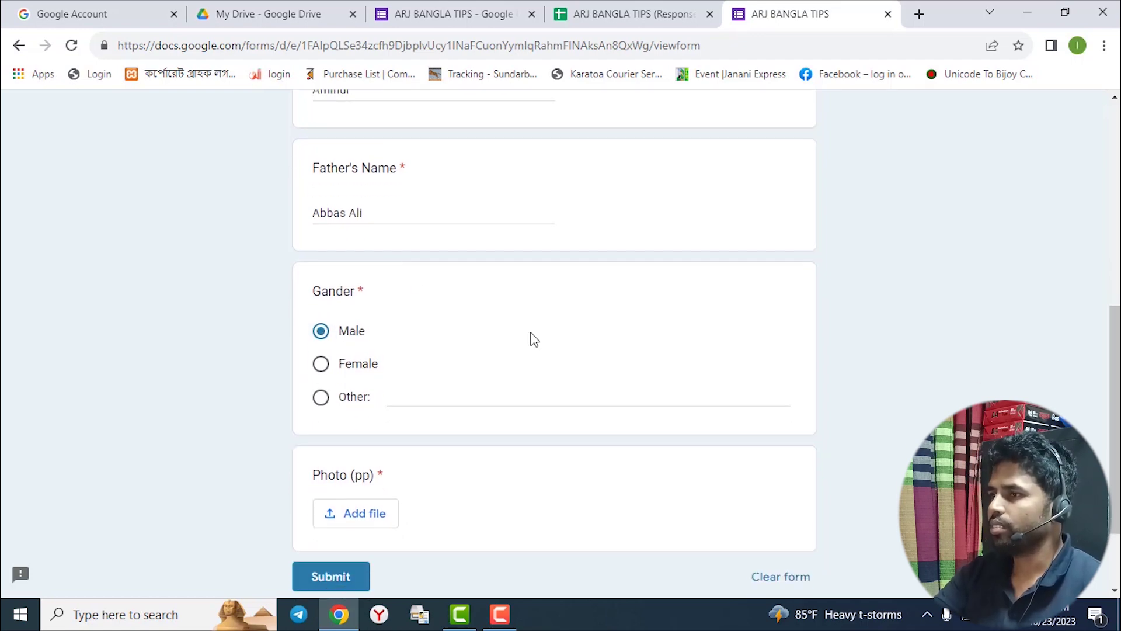
scroll(535, 339, down, 2)
click(366, 416)
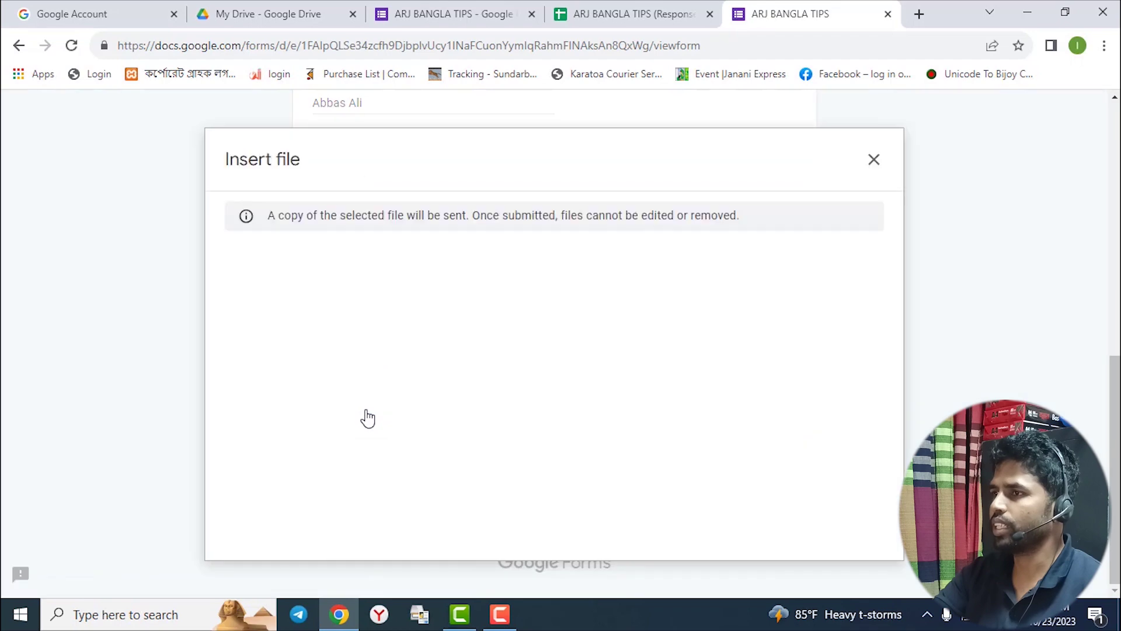
click(874, 159)
Step: Turn off Required on the Photo (pp) question in the form editor
click(383, 17)
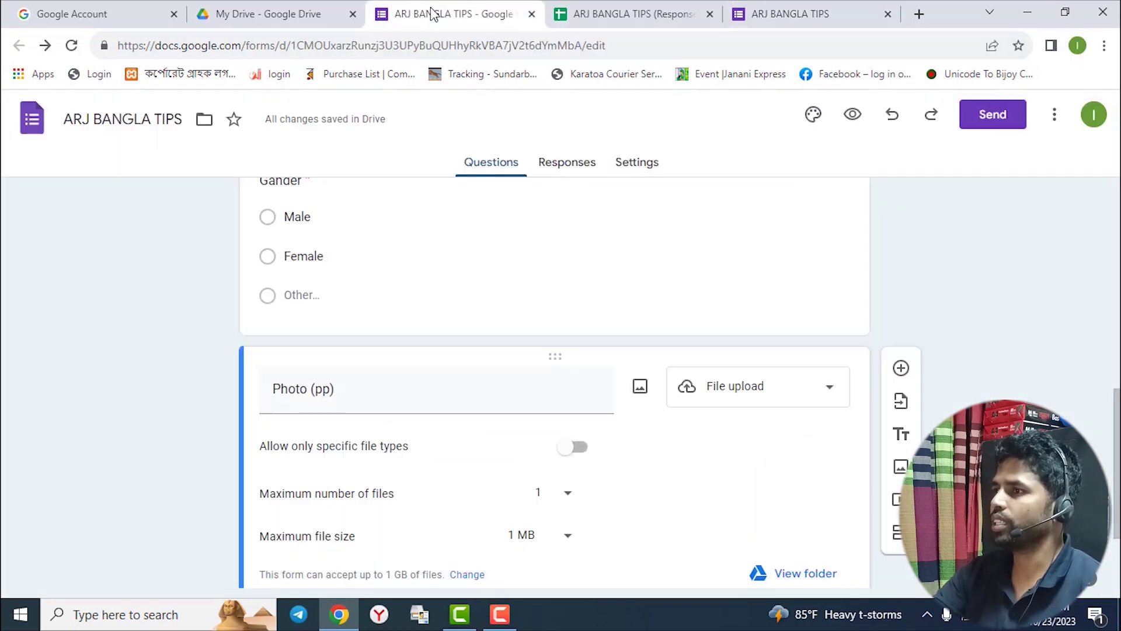
click(640, 320)
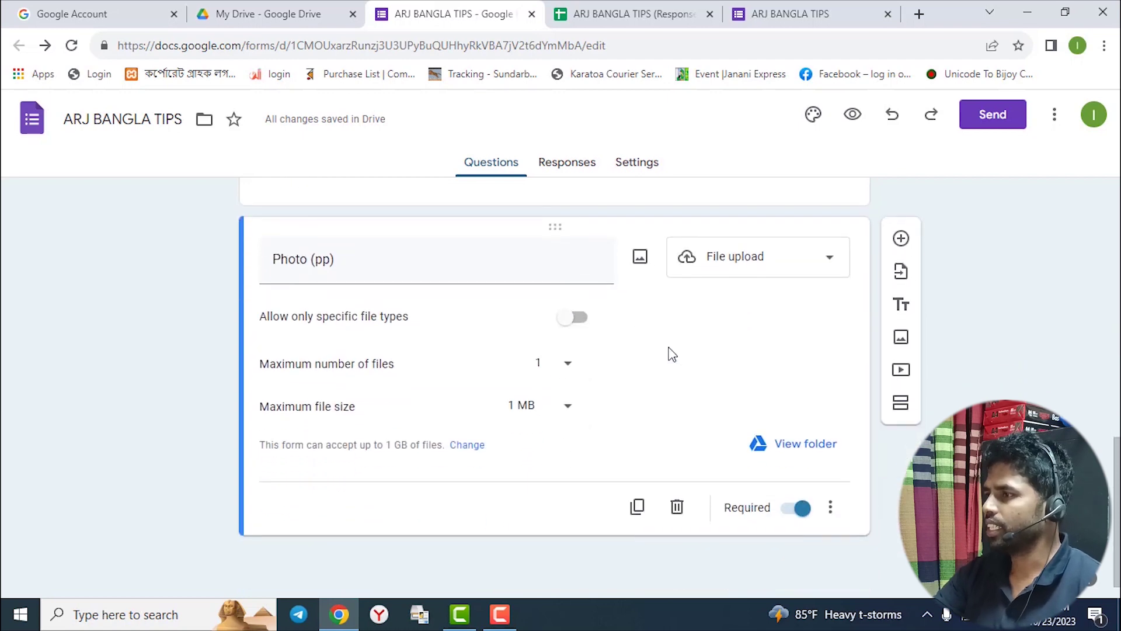
click(801, 513)
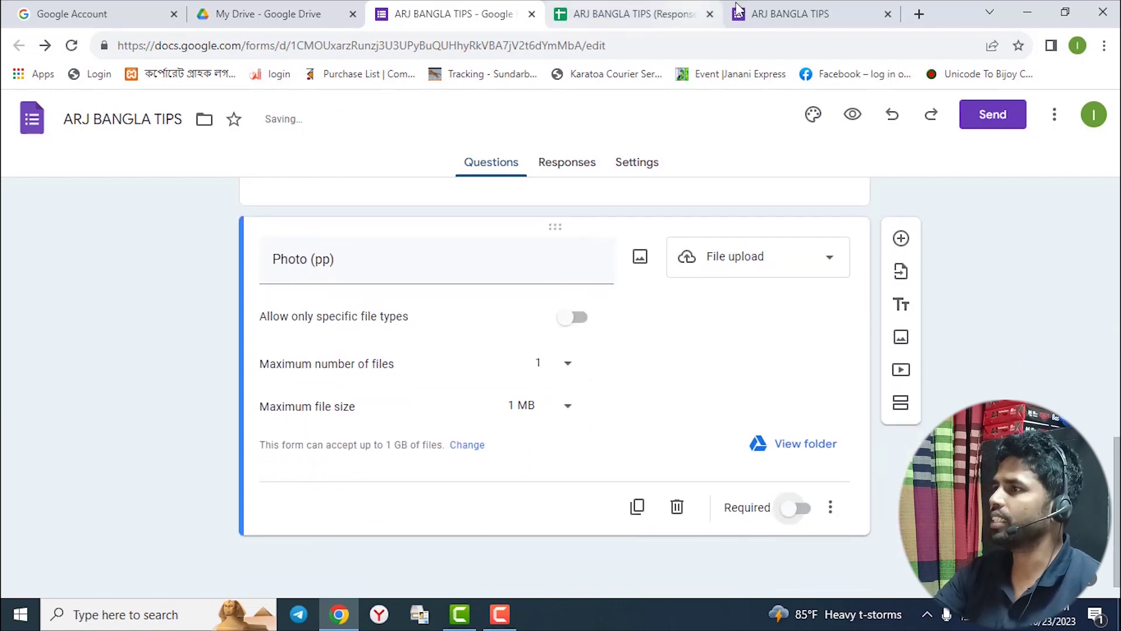
click(803, 13)
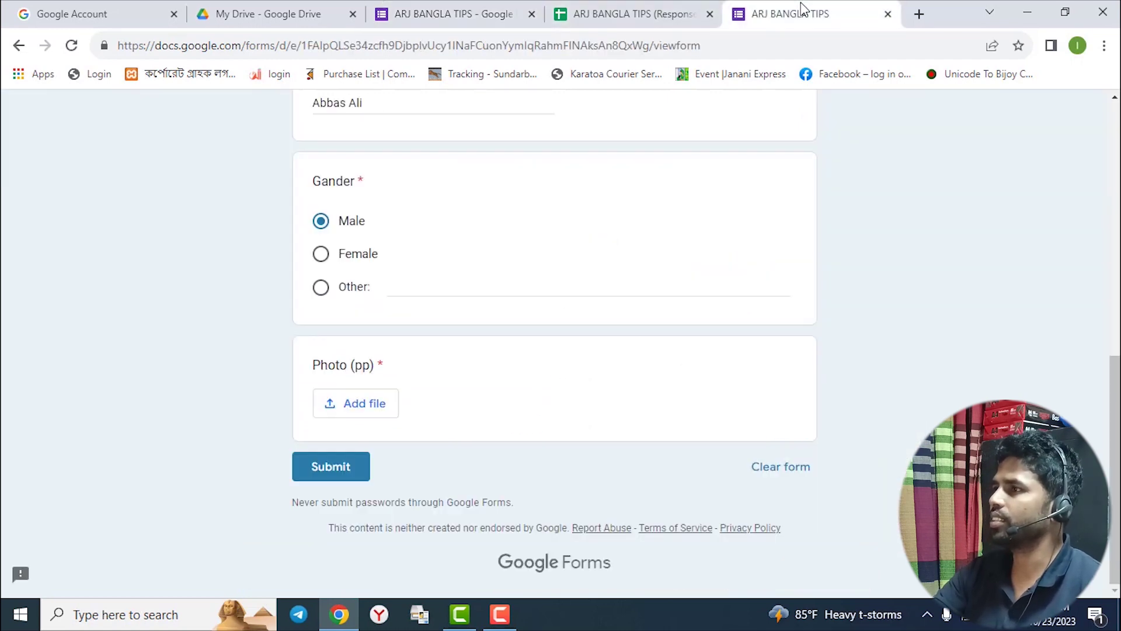
Step: Reload the live form, submit the test response, and view it in the responses spreadsheet
click(323, 472)
click(355, 380)
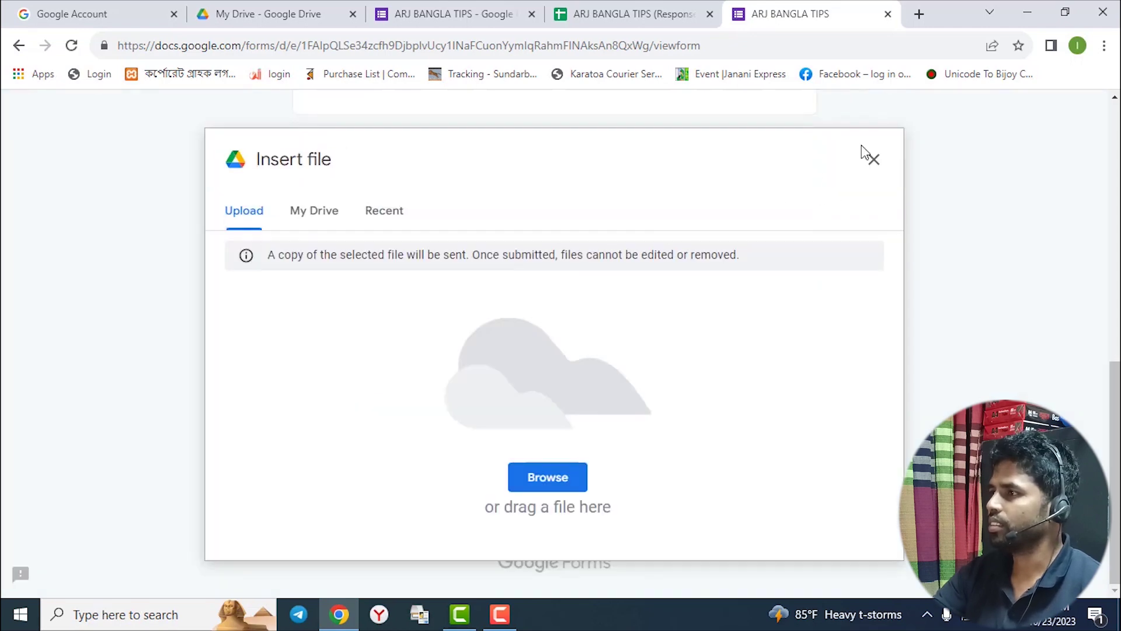
click(876, 158)
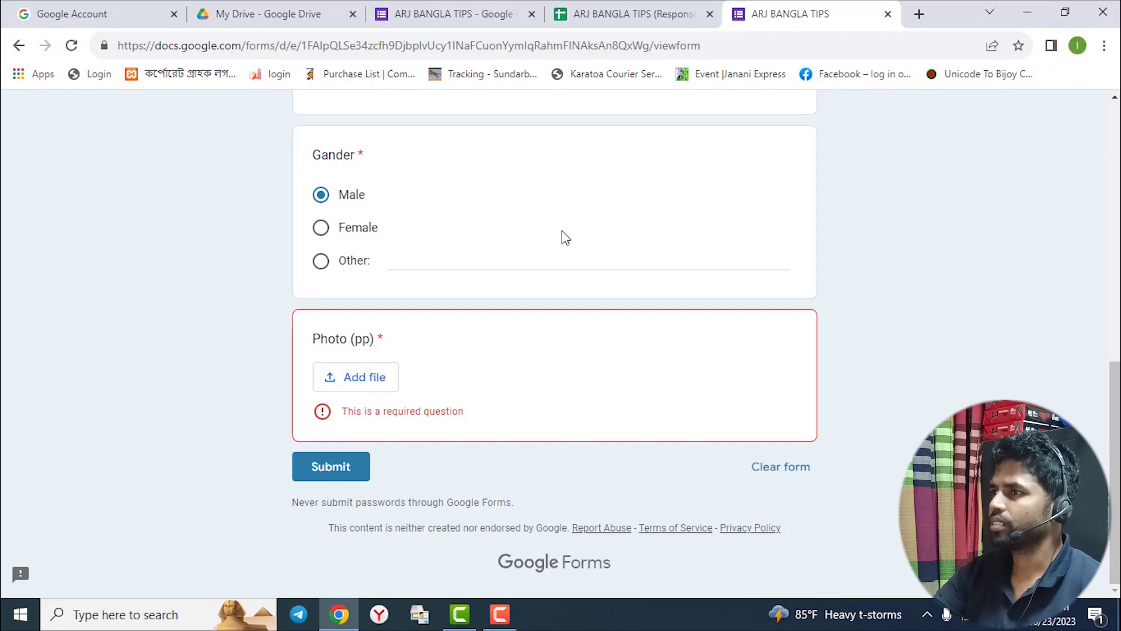
click(71, 46)
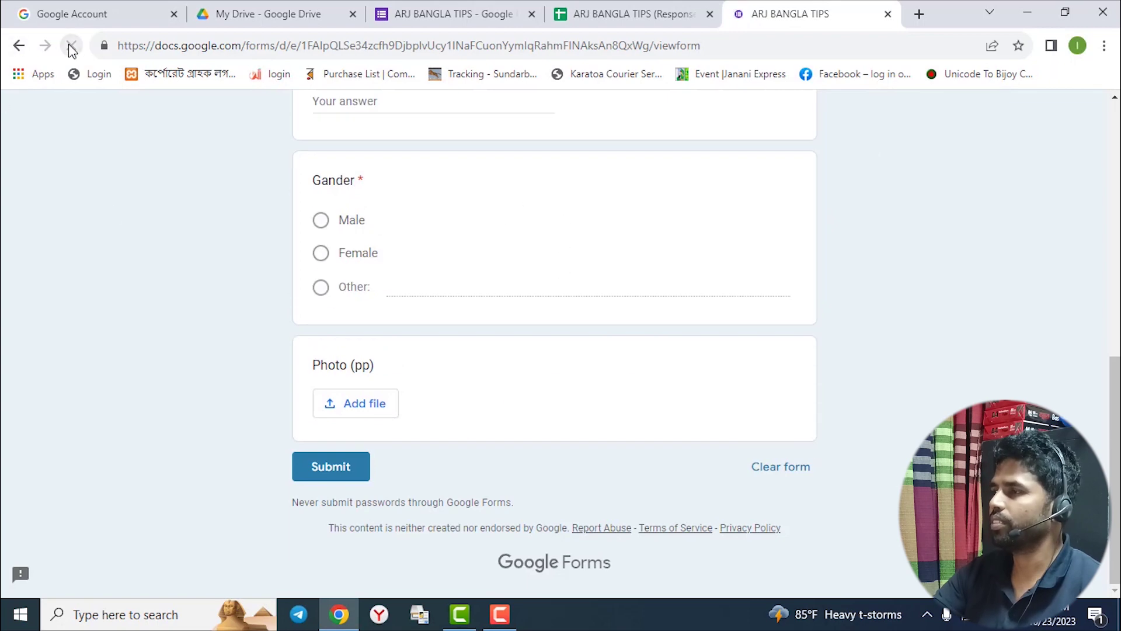
click(343, 468)
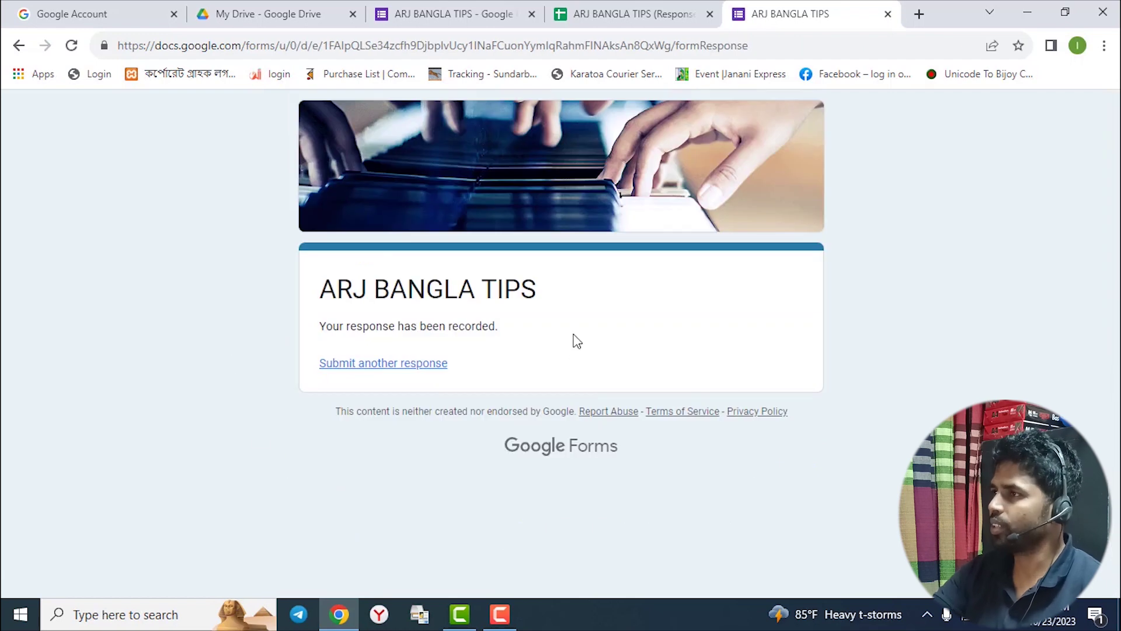
click(646, 12)
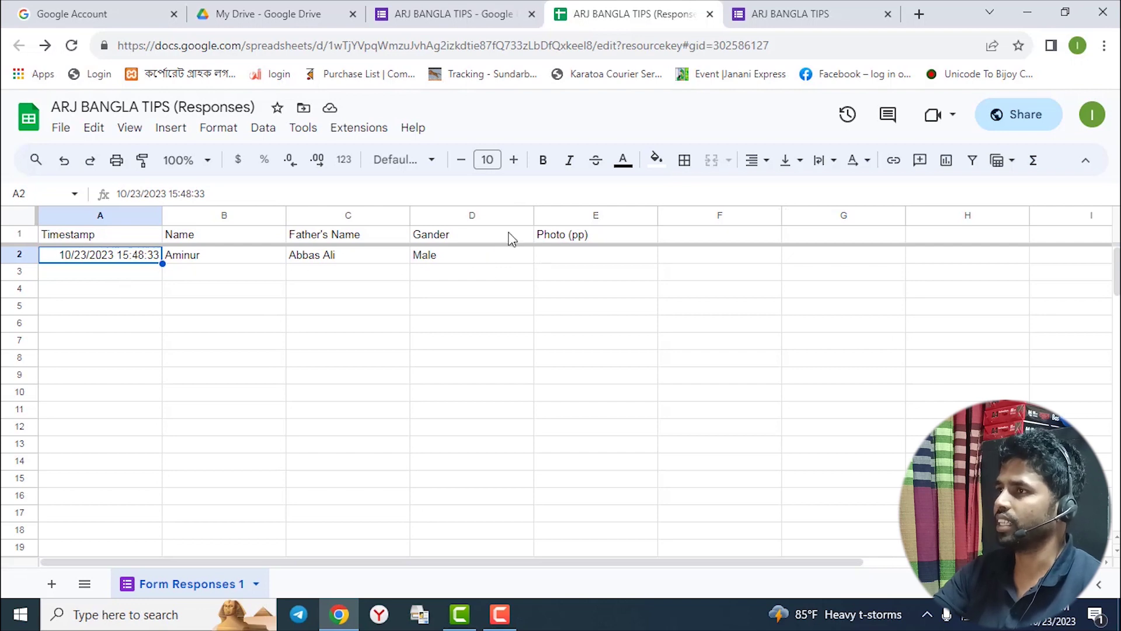
Step: Close the form editor, responses spreadsheet and response confirmation tabs
click(461, 23)
scroll(554, 455, up, 3)
scroll(561, 440, down, 3)
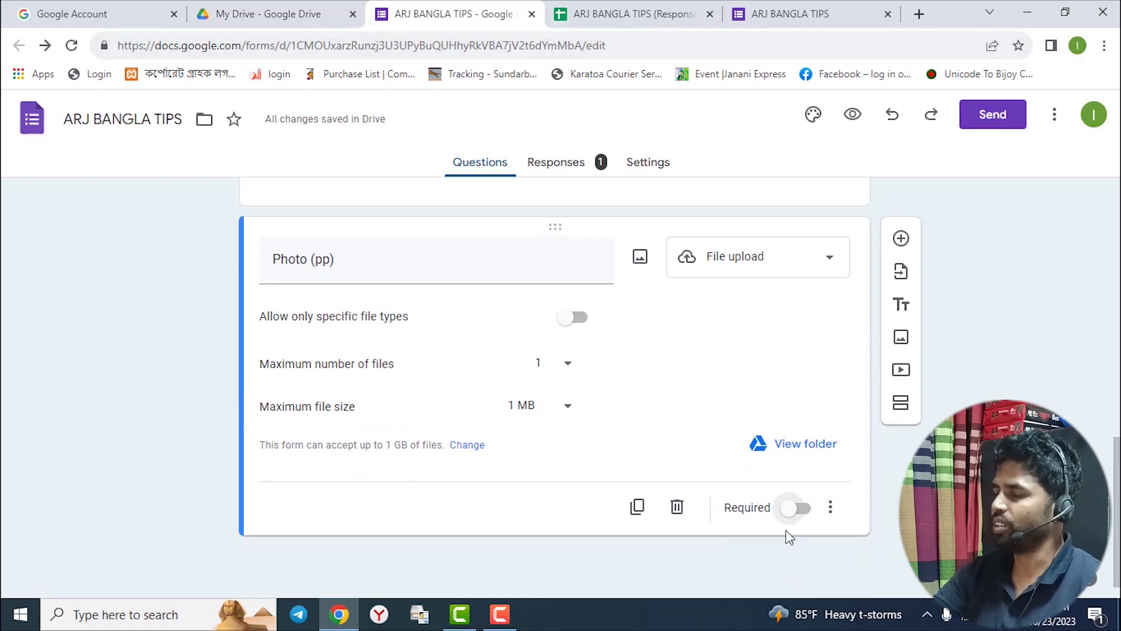
scroll(593, 498, up, 5)
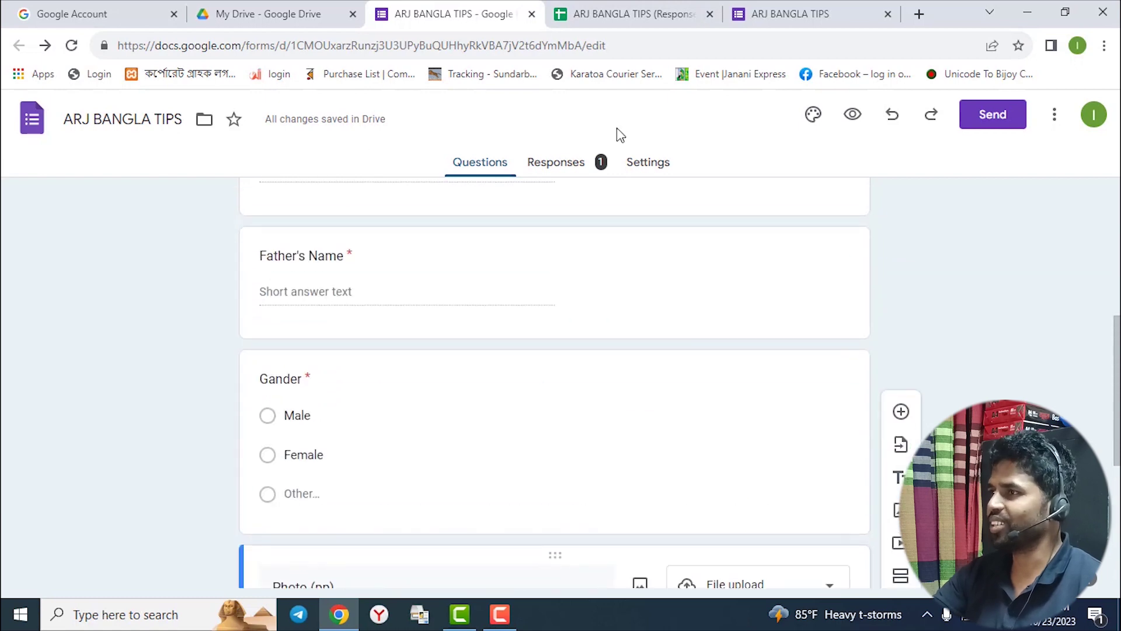
click(531, 18)
click(531, 18)
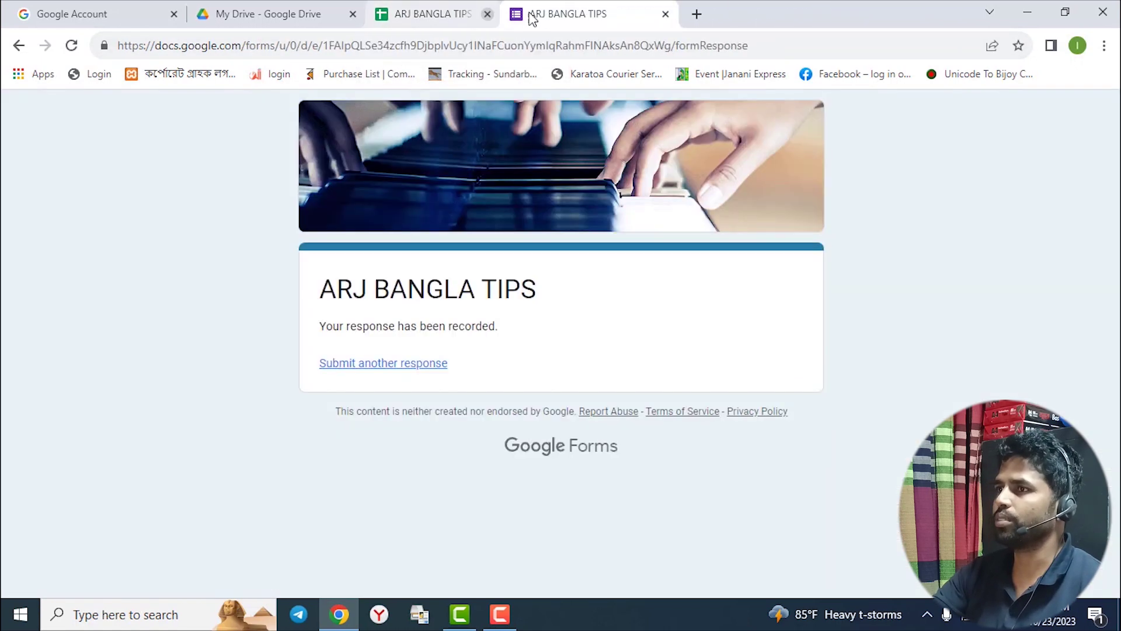
click(531, 18)
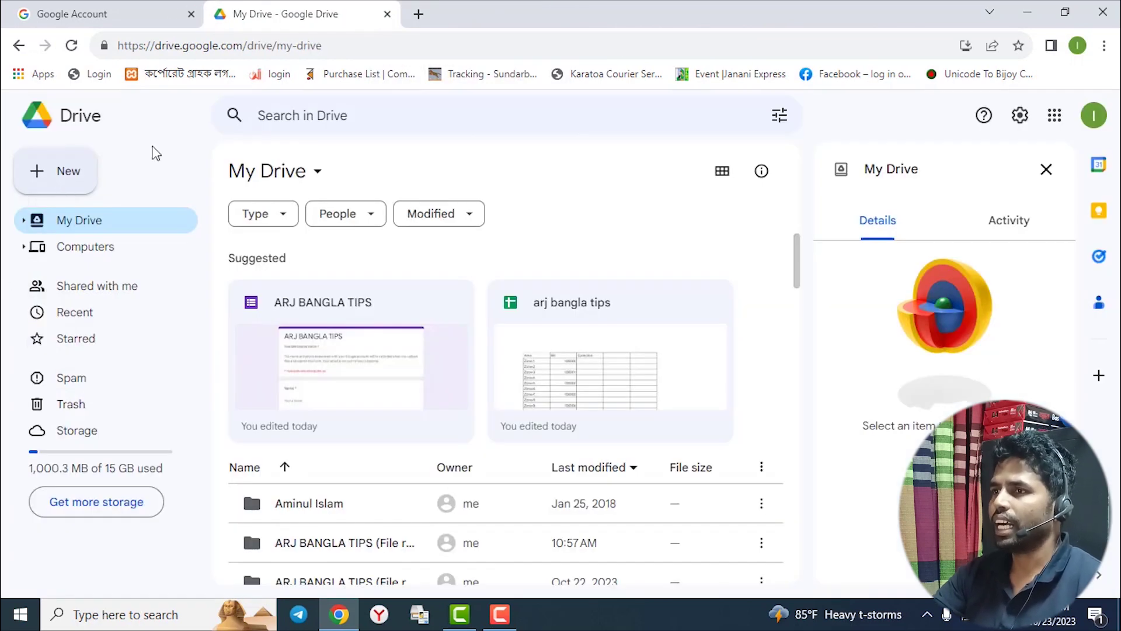
Step: From My Drive's New menu, create a blank Google Sheets spreadsheet
click(69, 173)
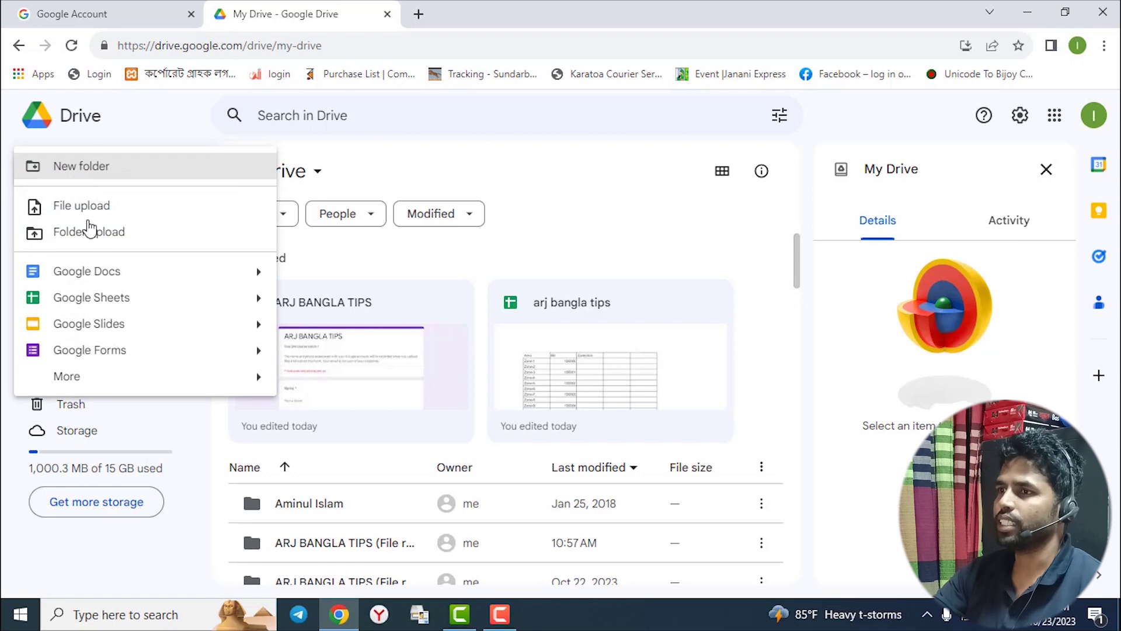
click(99, 304)
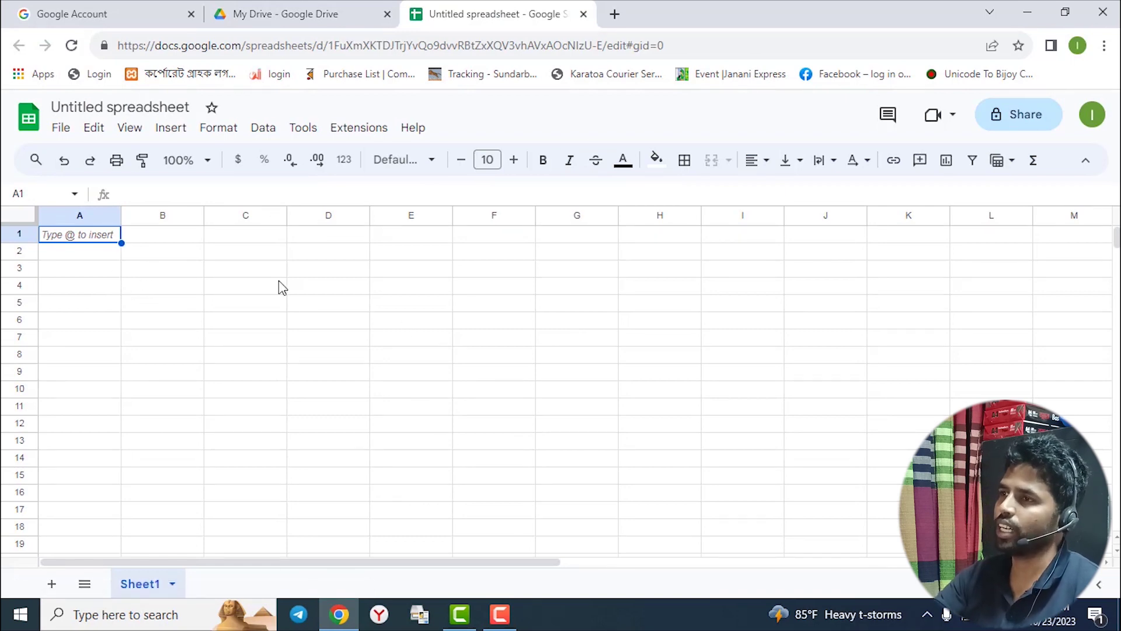
Step: Apply All borders to the range A1:F15
click(244, 325)
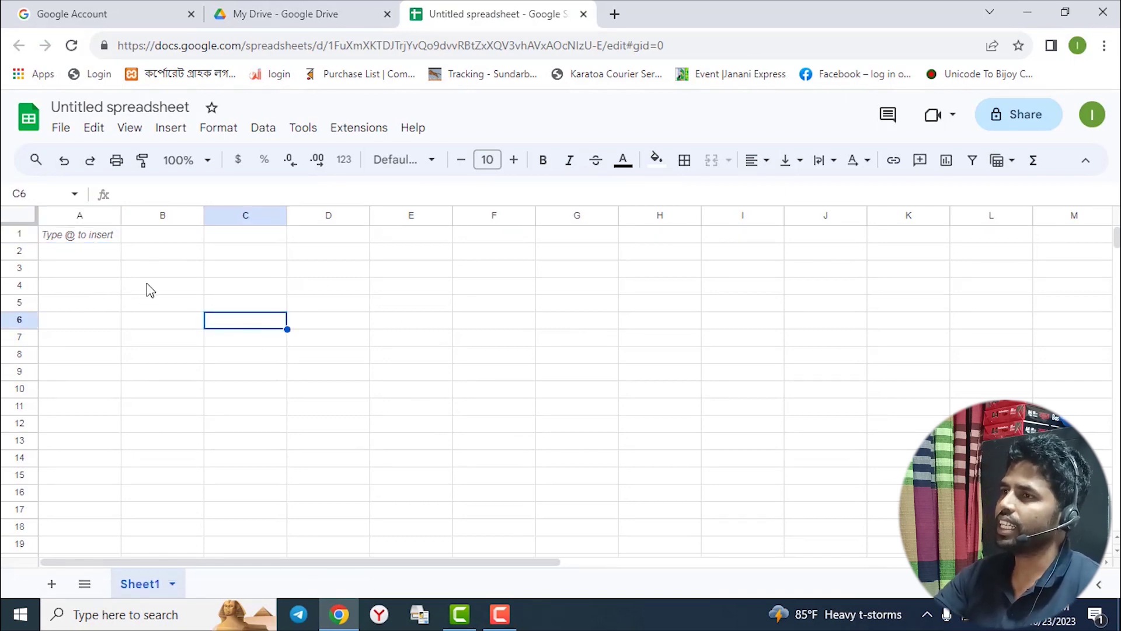
click(74, 237)
click(175, 255)
click(86, 237)
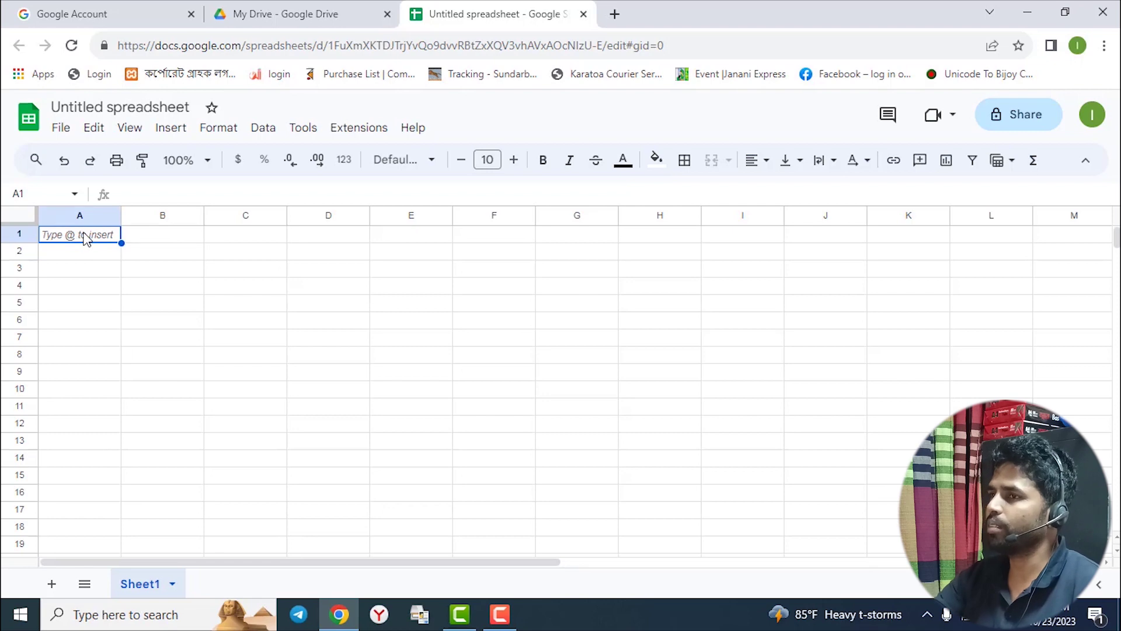
click(190, 274)
drag(92, 240, 533, 475)
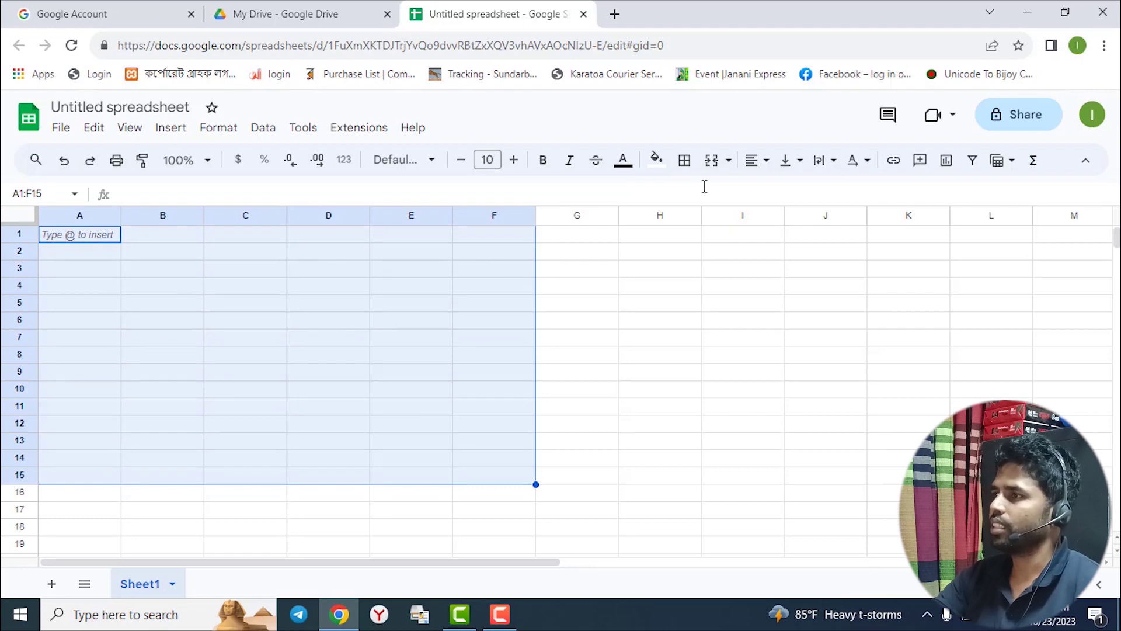
click(685, 166)
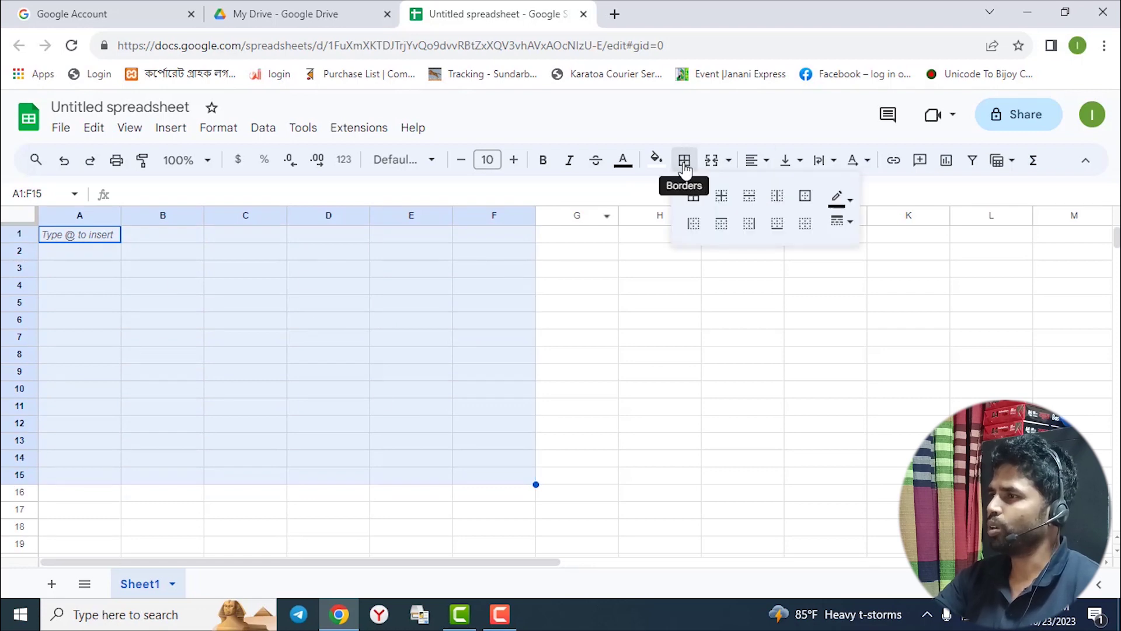
click(695, 201)
Step: Enter Zone-1 in cell A2
click(252, 285)
click(97, 258)
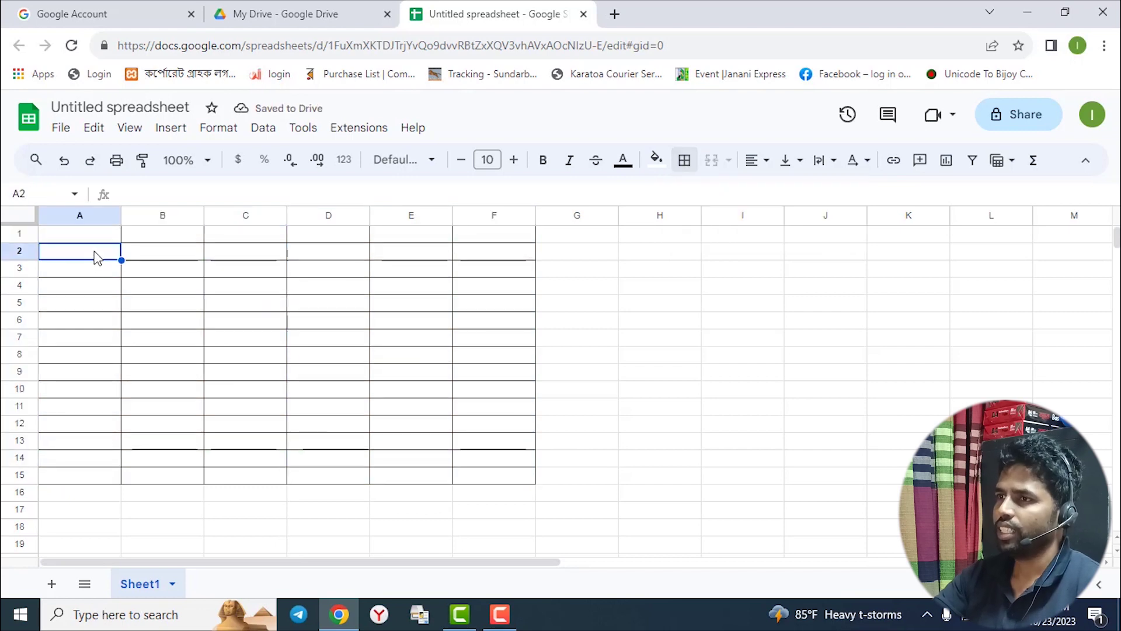
text(Zone)
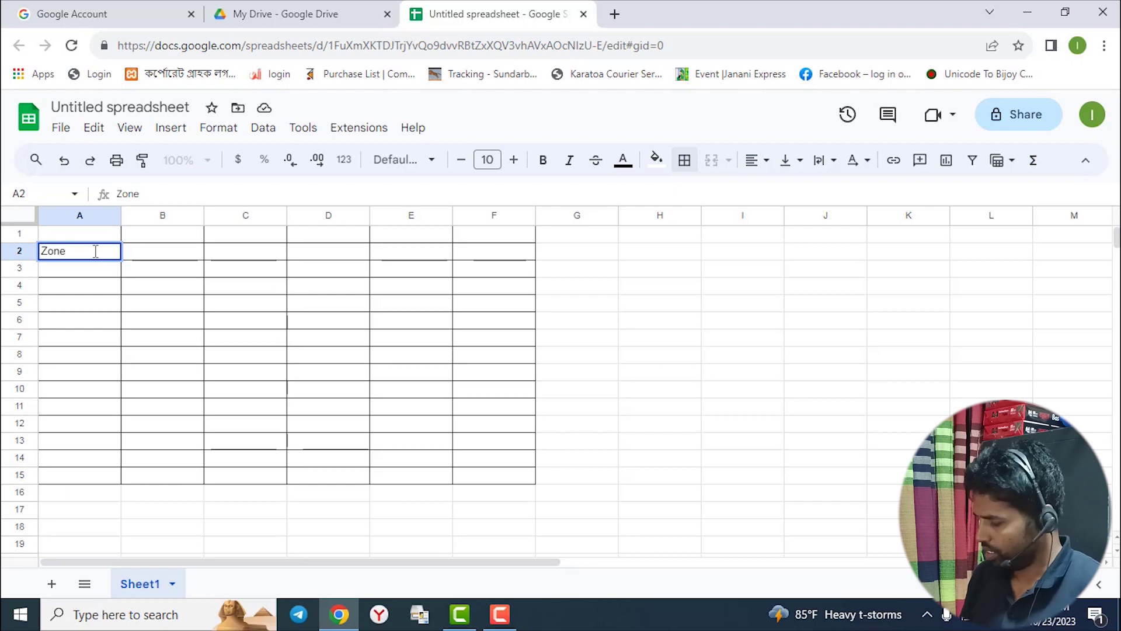
text(-1)
Step: Fill column A down from Zone-1 to Zone-14 in A2:A15
click(167, 304)
click(96, 256)
drag(120, 258, 118, 480)
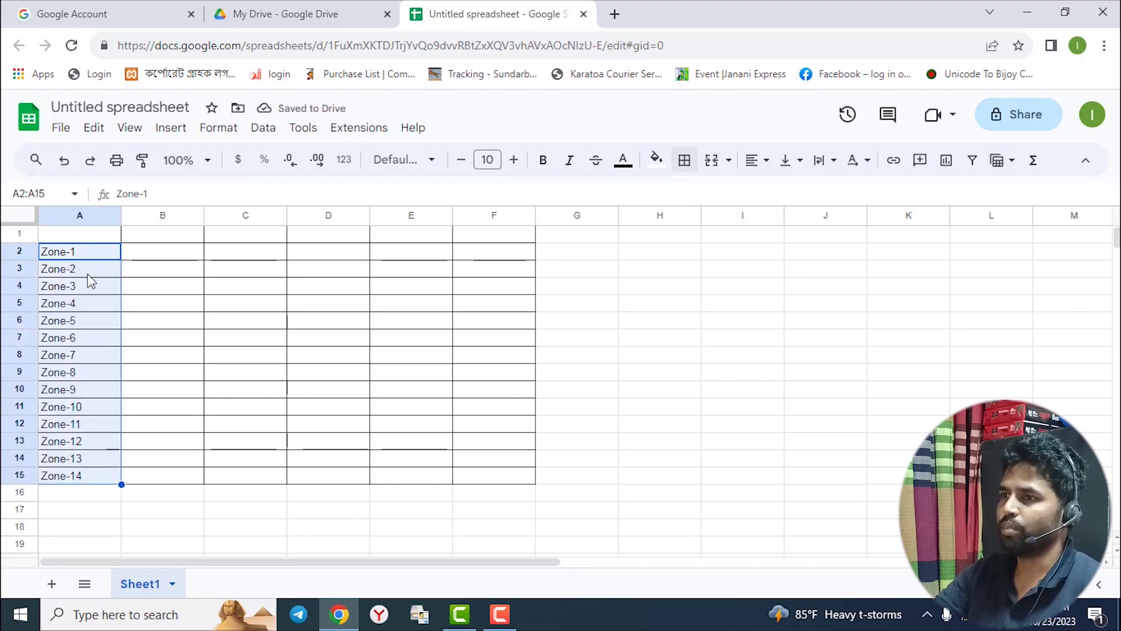
Step: Add the headers Area, Bill and Collection in A1, B1 and C1
click(86, 240)
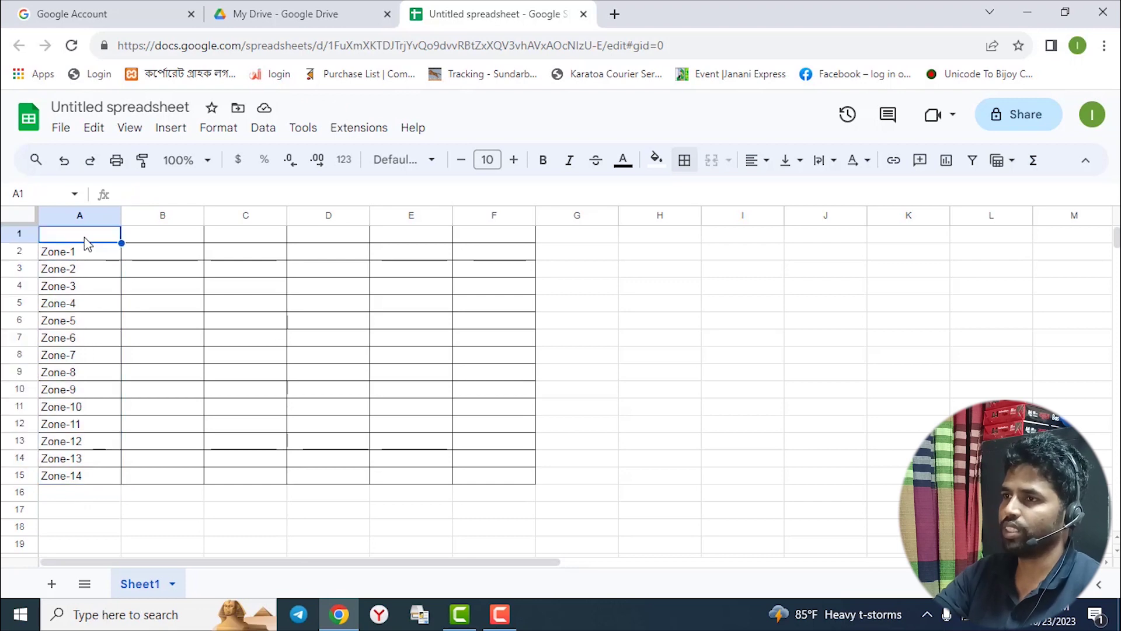
text(Area)
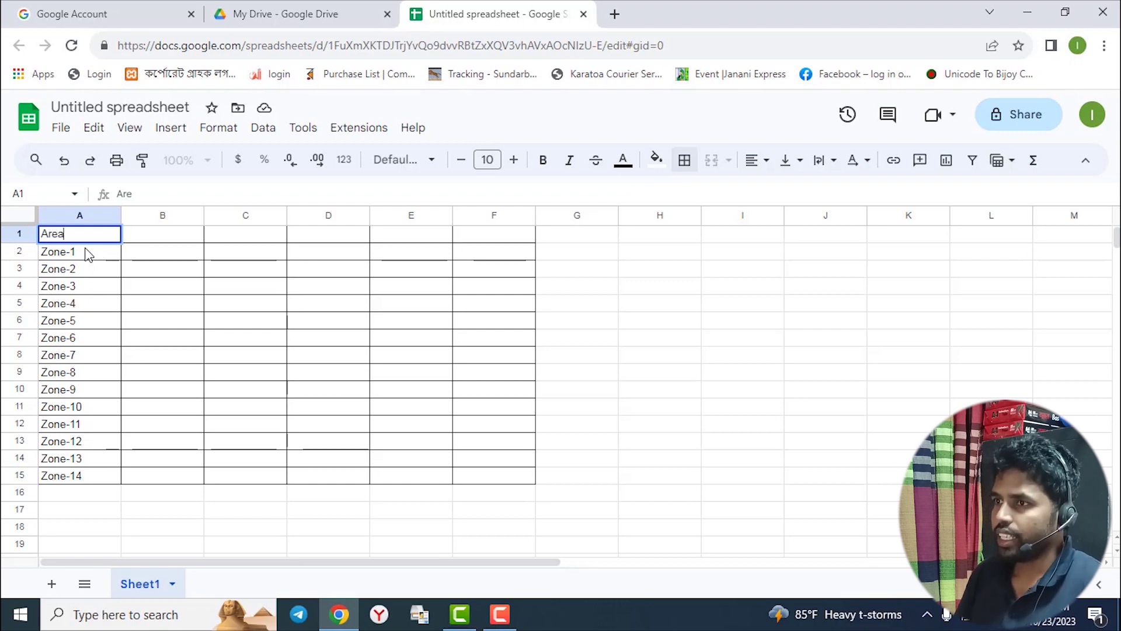
drag(374, 374, 467, 375)
click(172, 239)
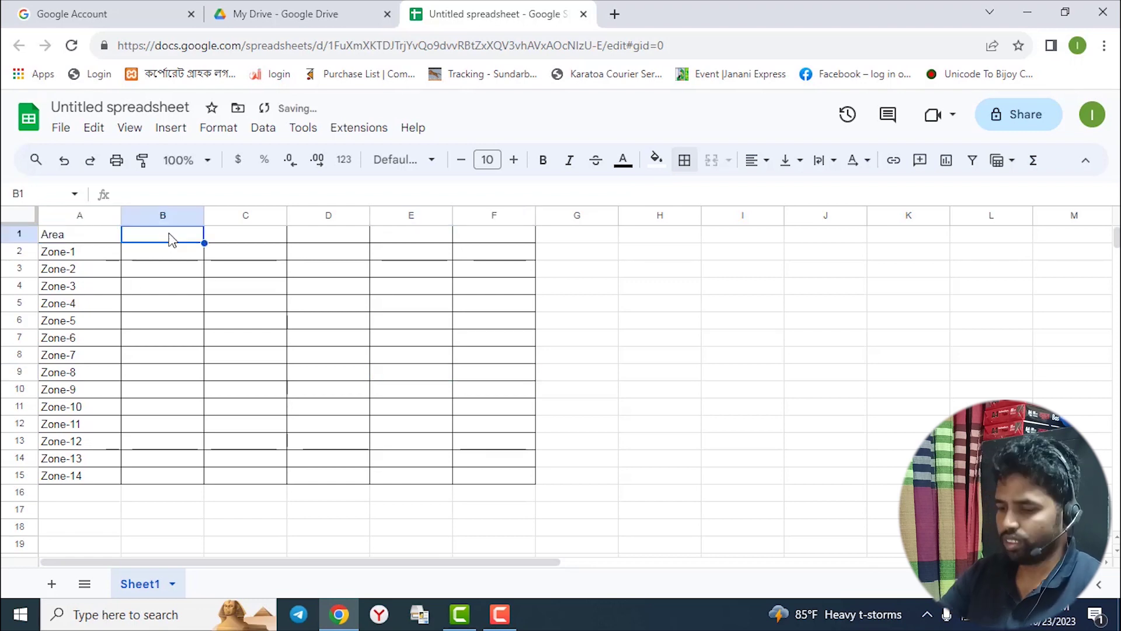
text(Bill)
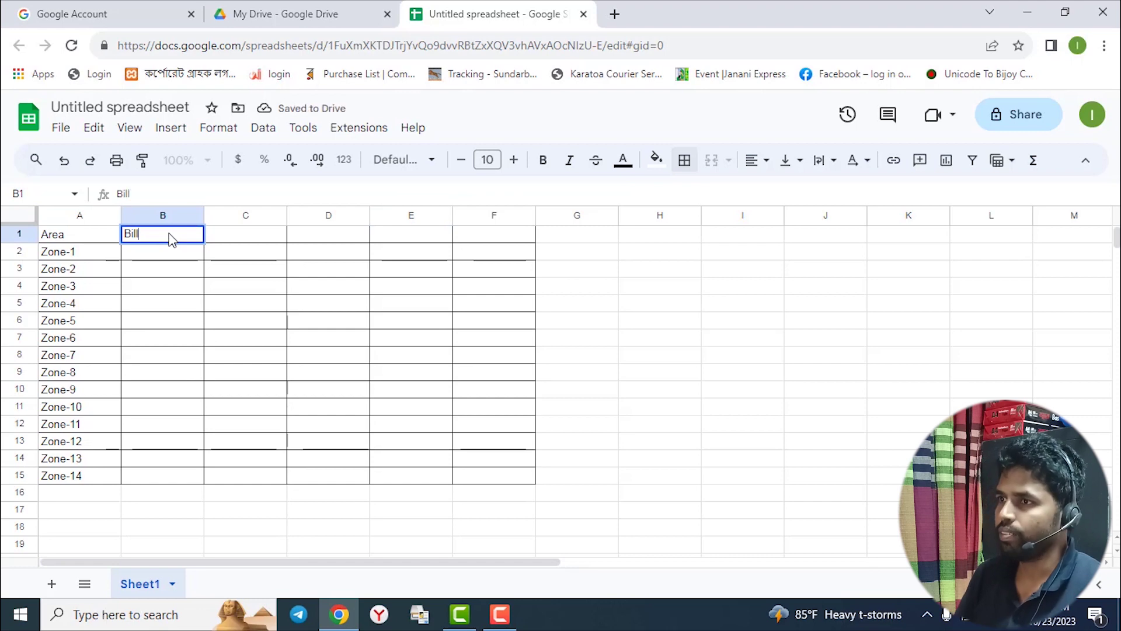
click(248, 241)
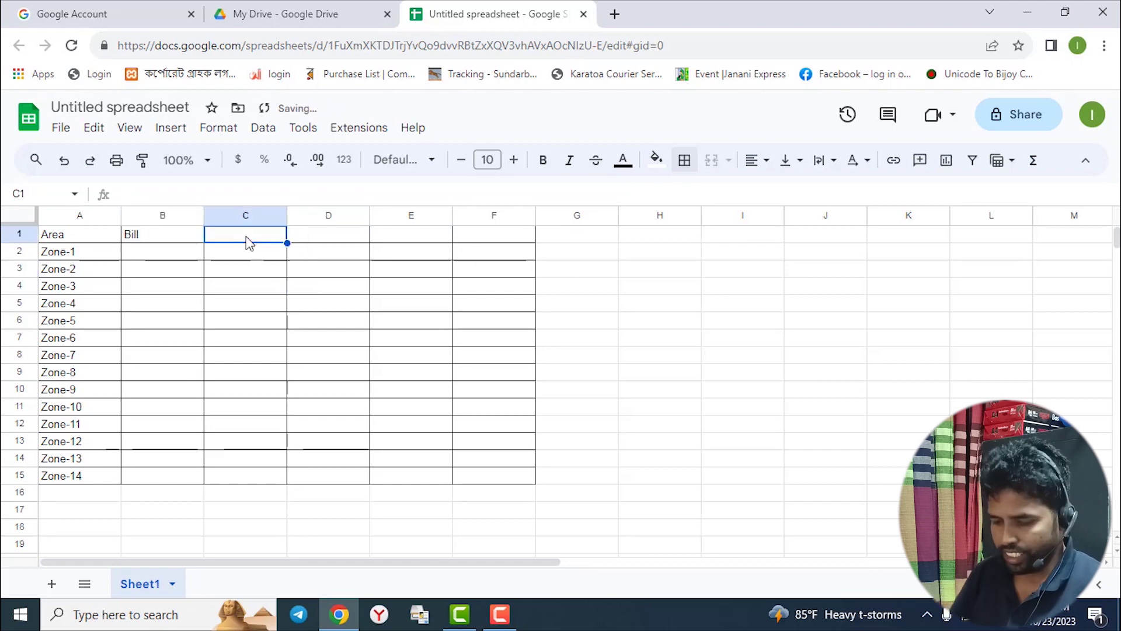
text(Coll)
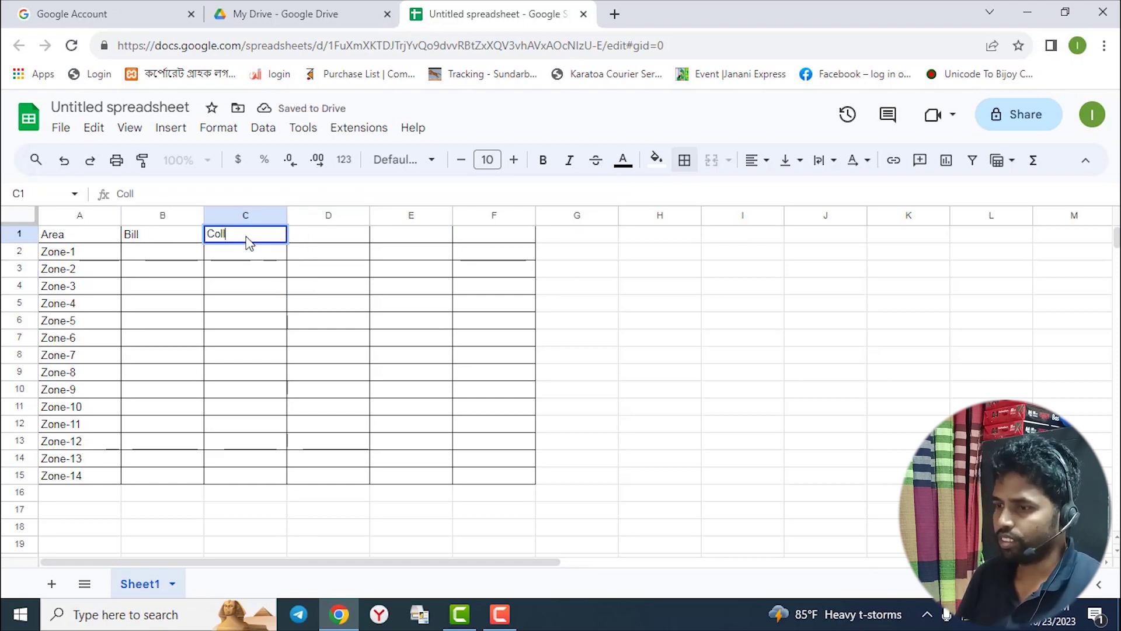
text(ect)
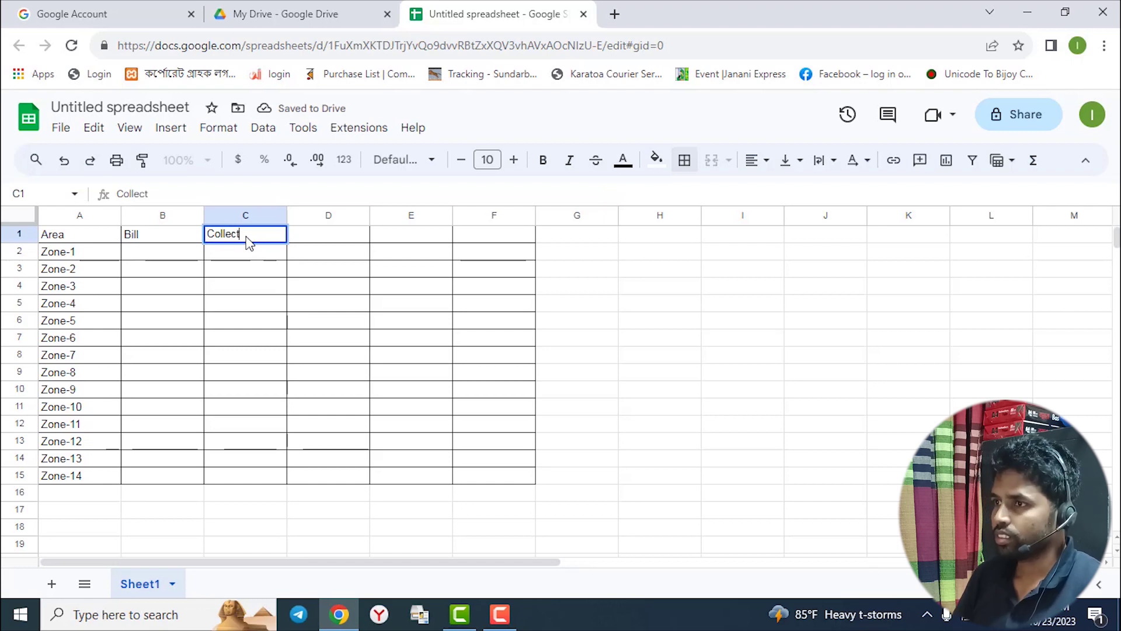
text(ion)
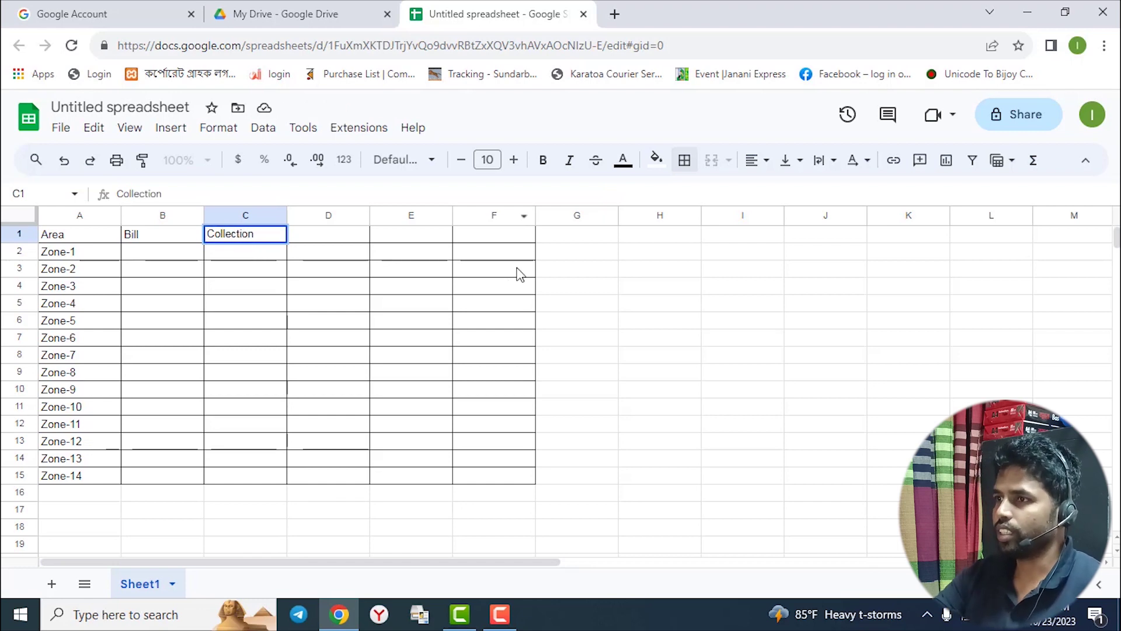
click(468, 315)
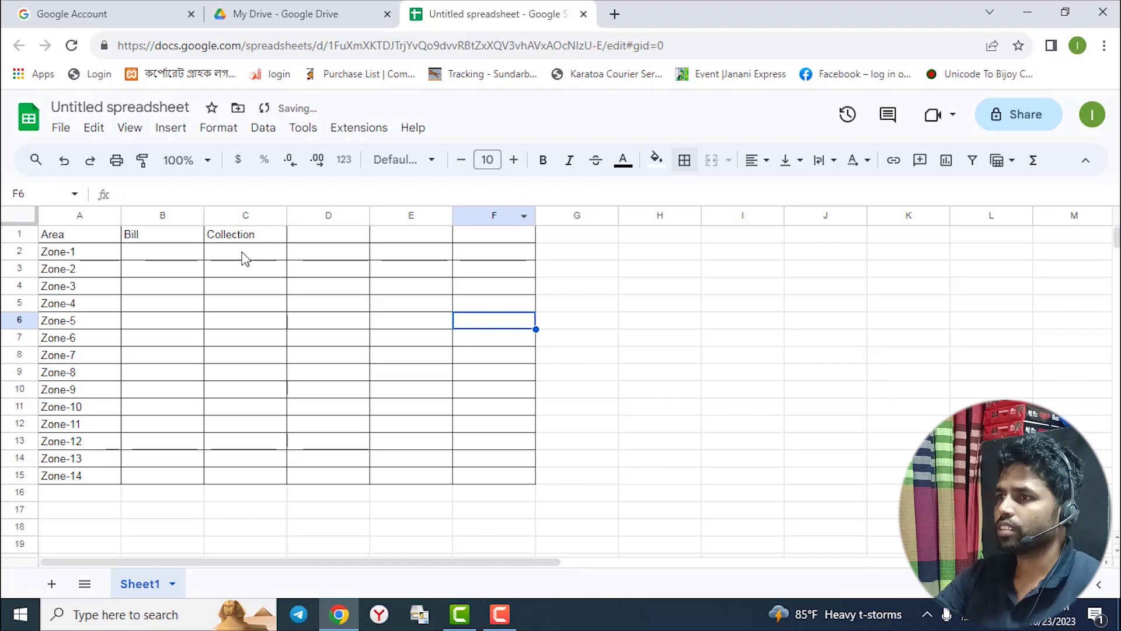
click(171, 238)
click(177, 252)
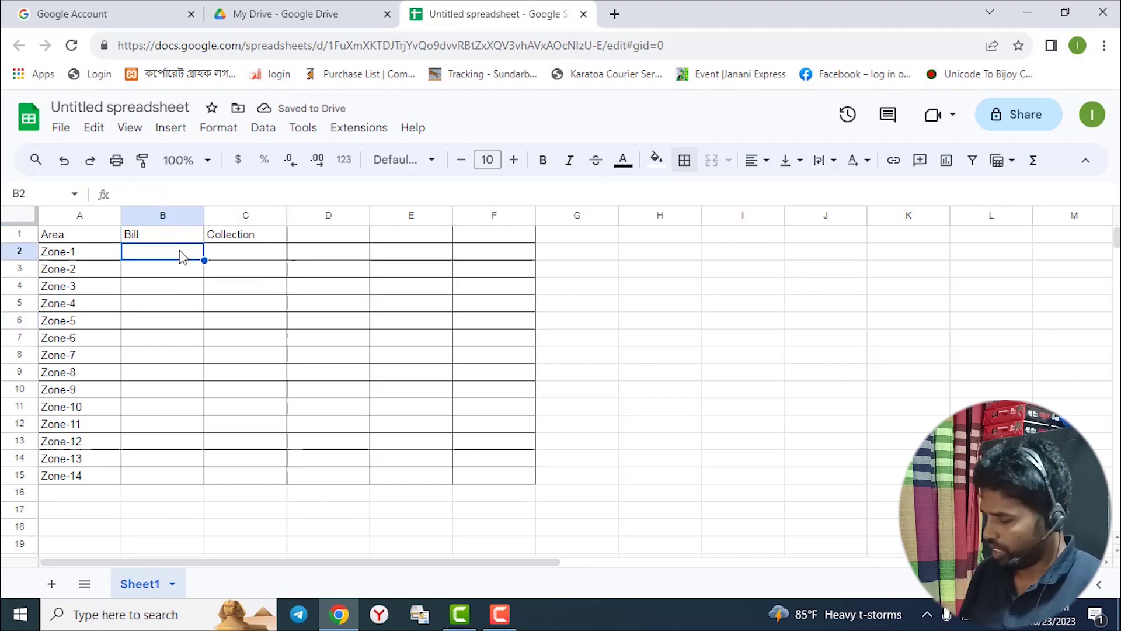
Step: Enter 100000 in B2 and copy it down the Bill column to B15
text(100000)
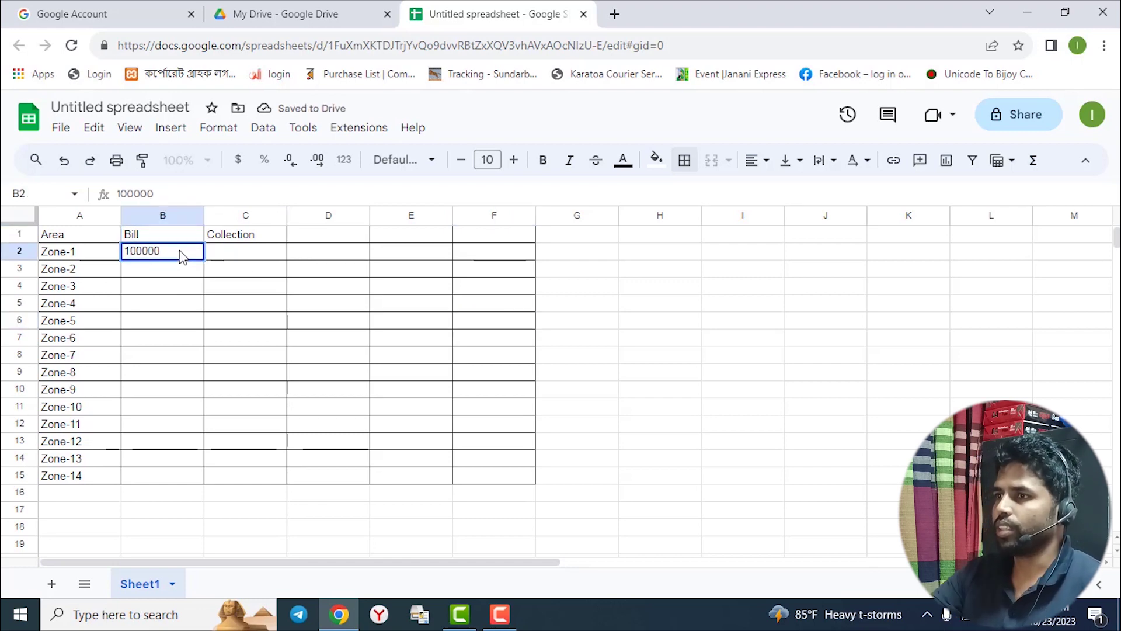
click(233, 340)
click(202, 257)
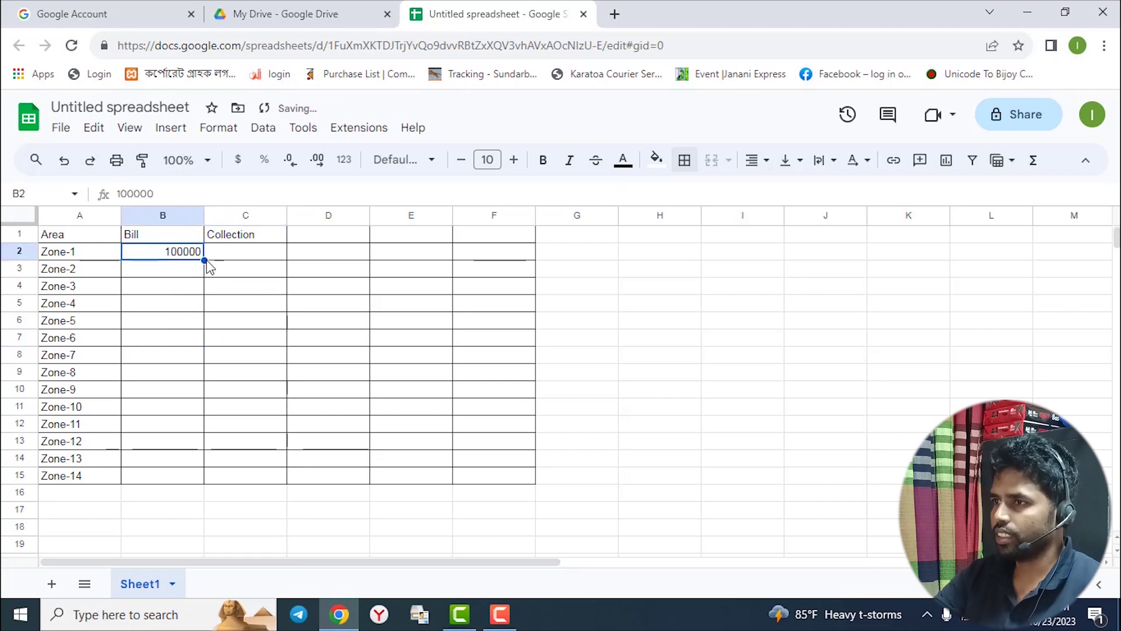
drag(204, 260, 198, 486)
Step: Apply All borders to row 16 across columns A to F
click(328, 412)
drag(76, 498, 511, 501)
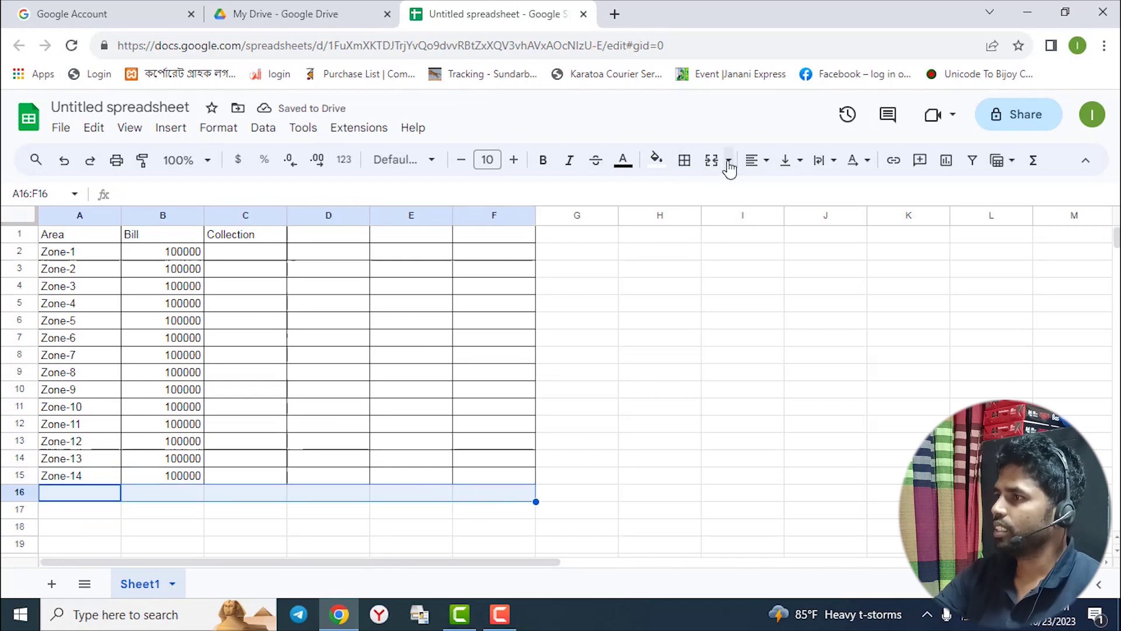
click(684, 160)
click(693, 193)
click(742, 424)
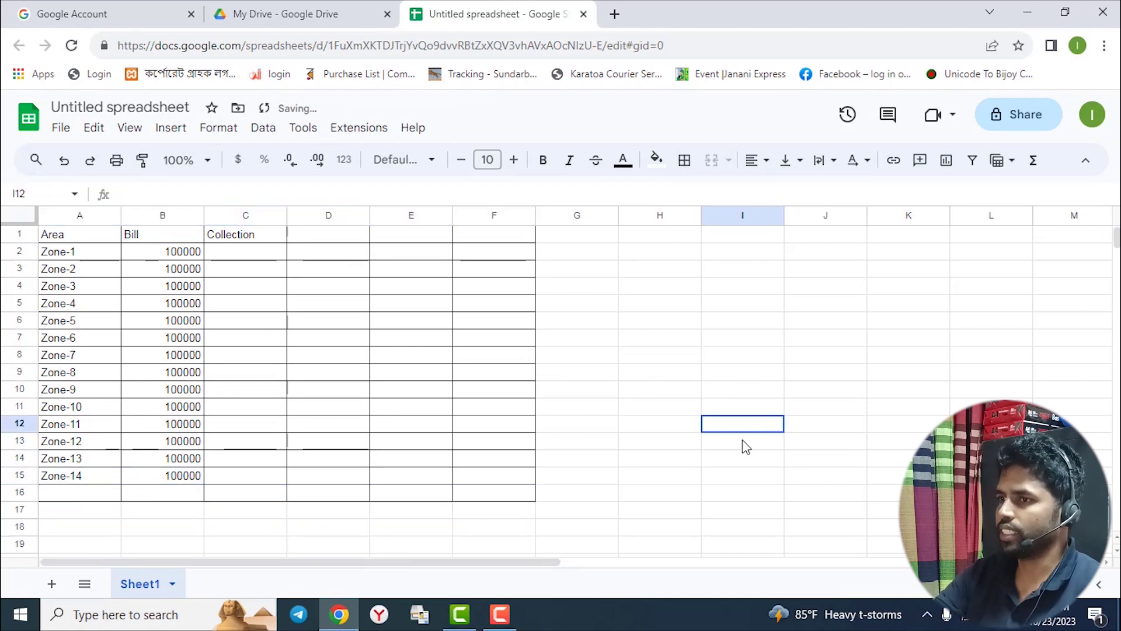
Step: Label cell A16 Total
click(63, 496)
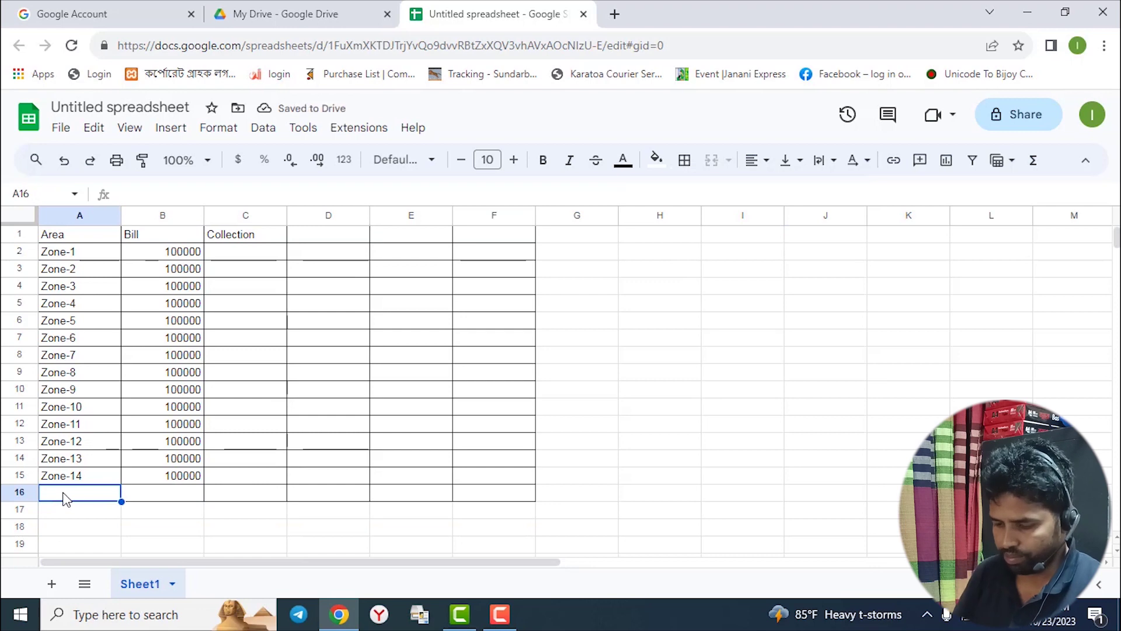
text(Tt)
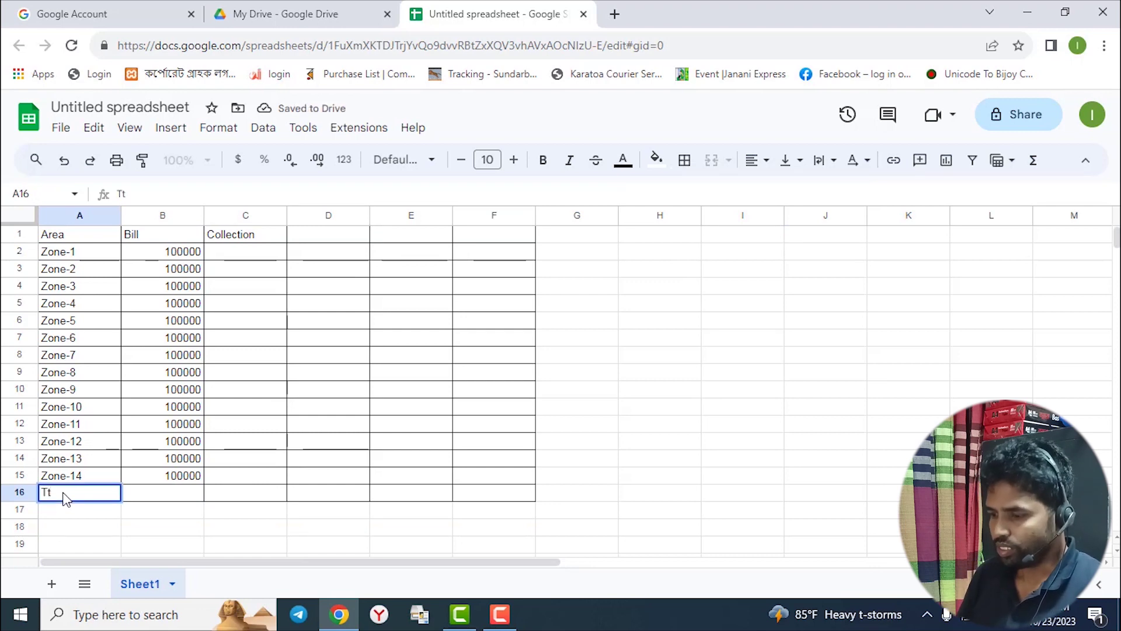
key(BackSpace)
text(otal)
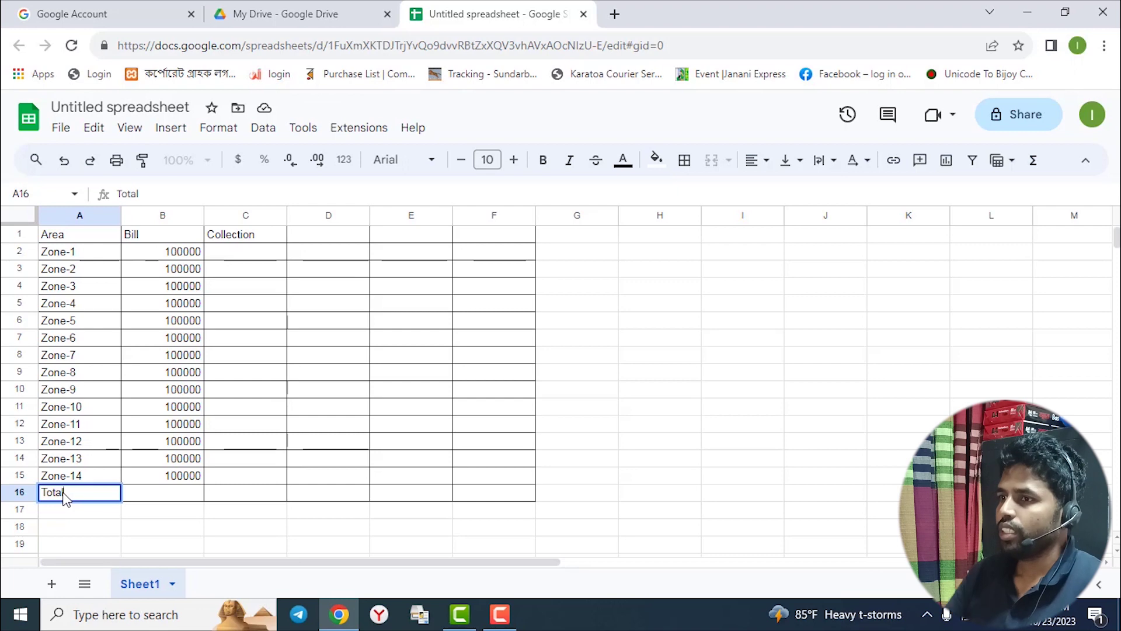
click(294, 532)
click(192, 497)
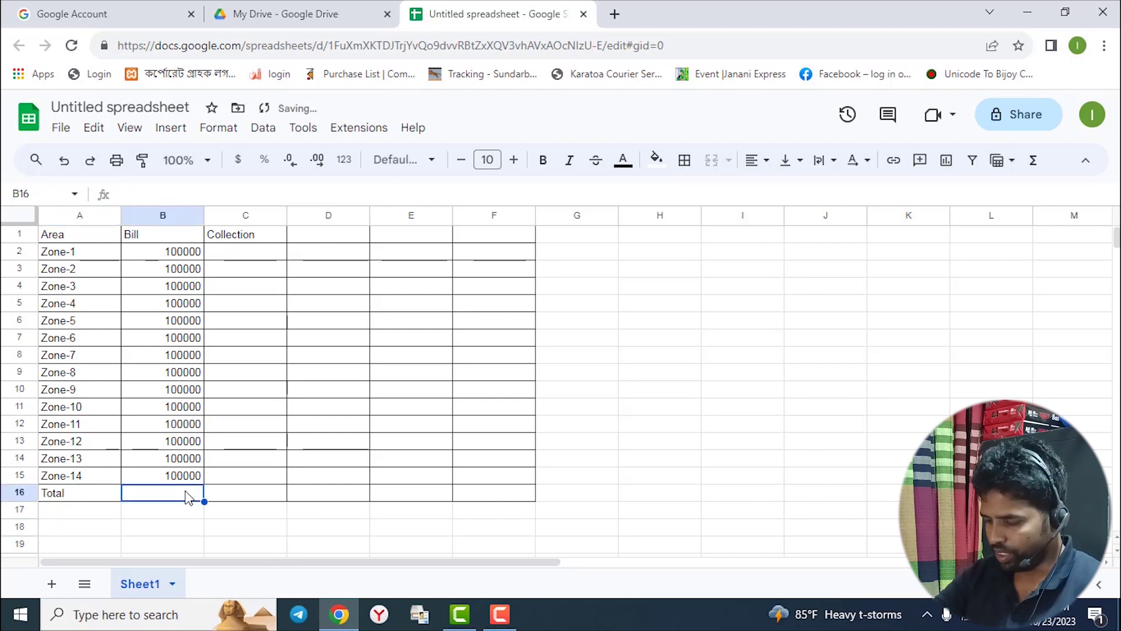
Step: Enter =SUM(B2:B15) in B16 so the Bill total shows 1400000
text(=)
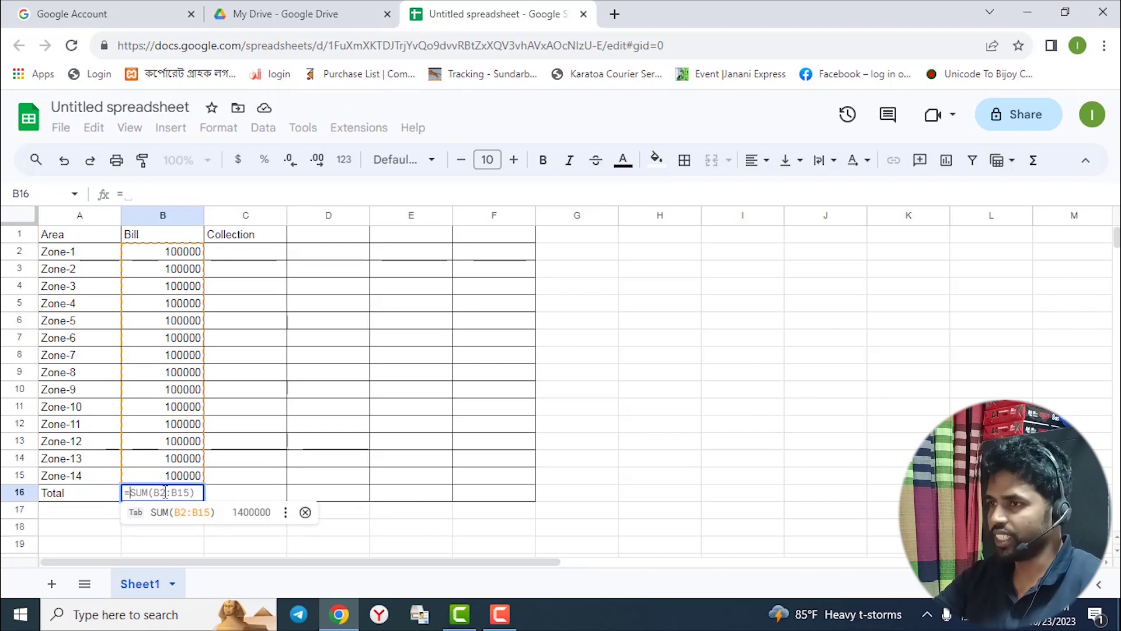
key(Tab)
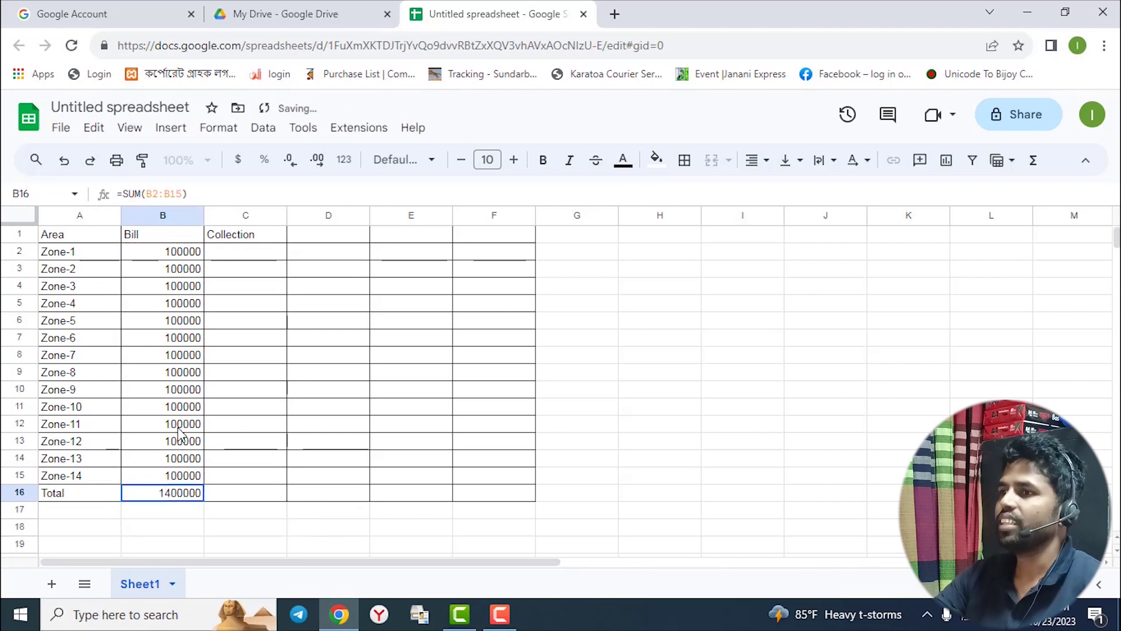
click(245, 251)
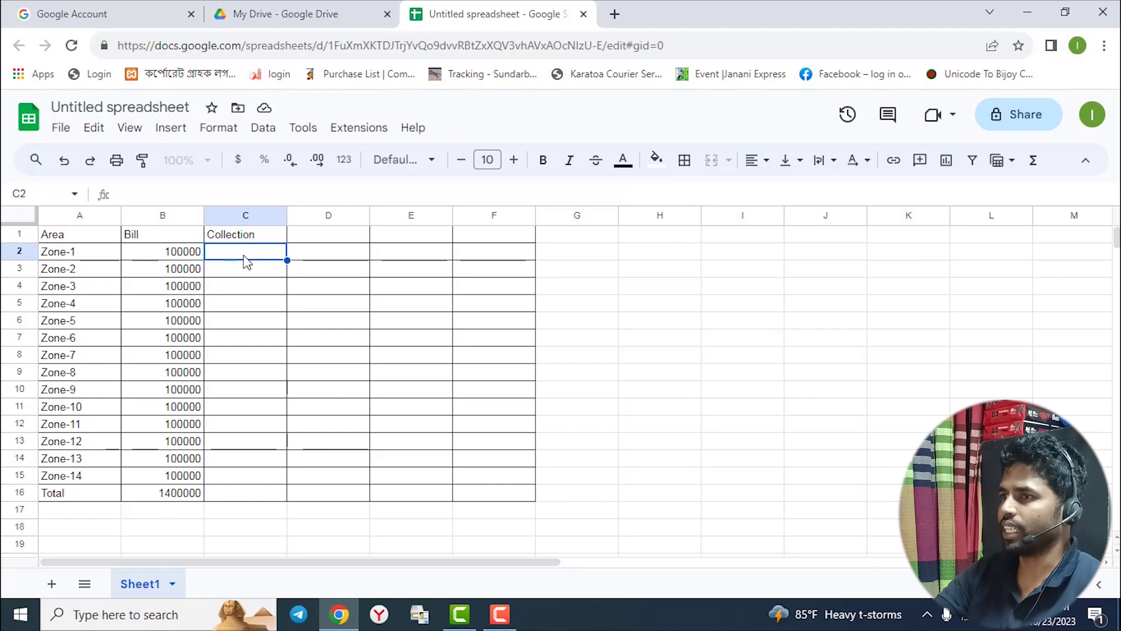
click(998, 114)
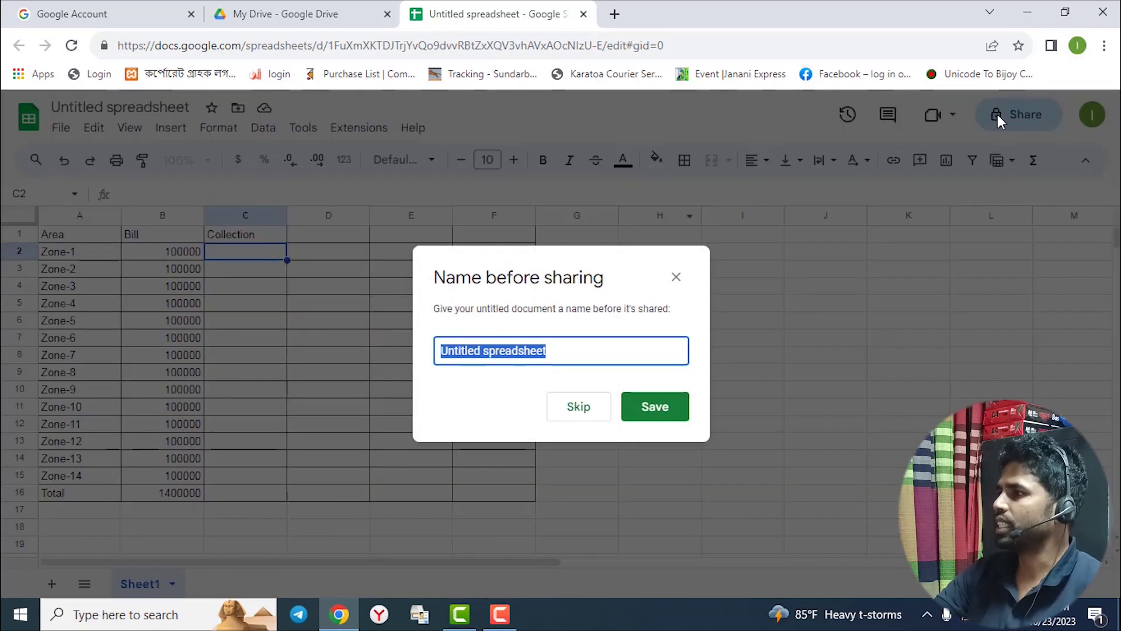
Step: Skip naming, add a suggested contact with Commenter access, and send the share invitation
click(675, 277)
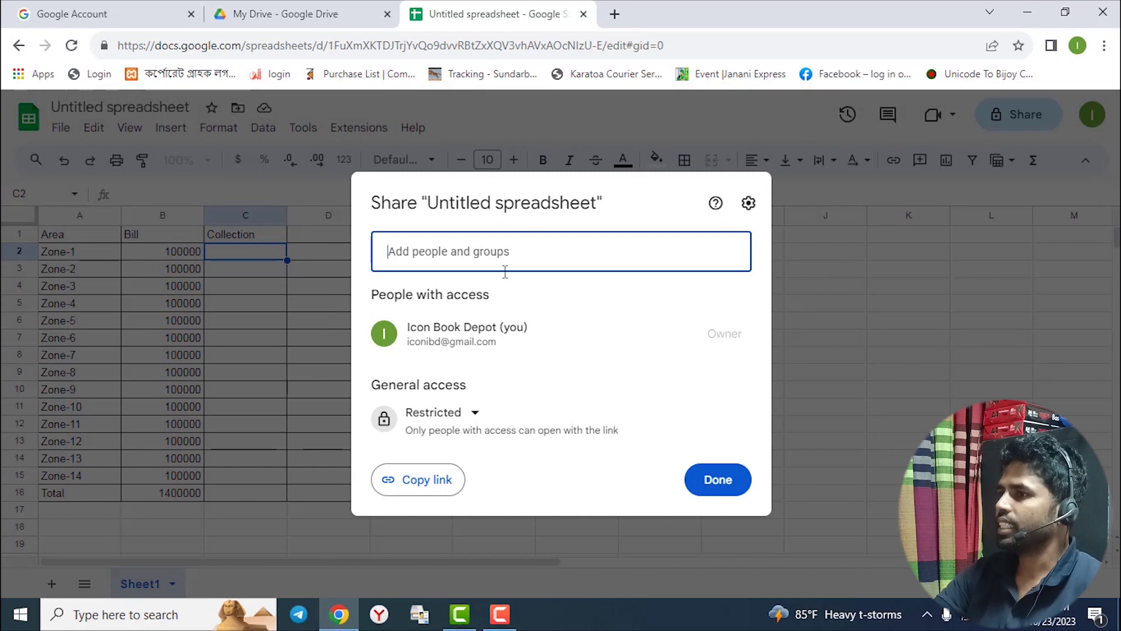
click(456, 248)
click(459, 300)
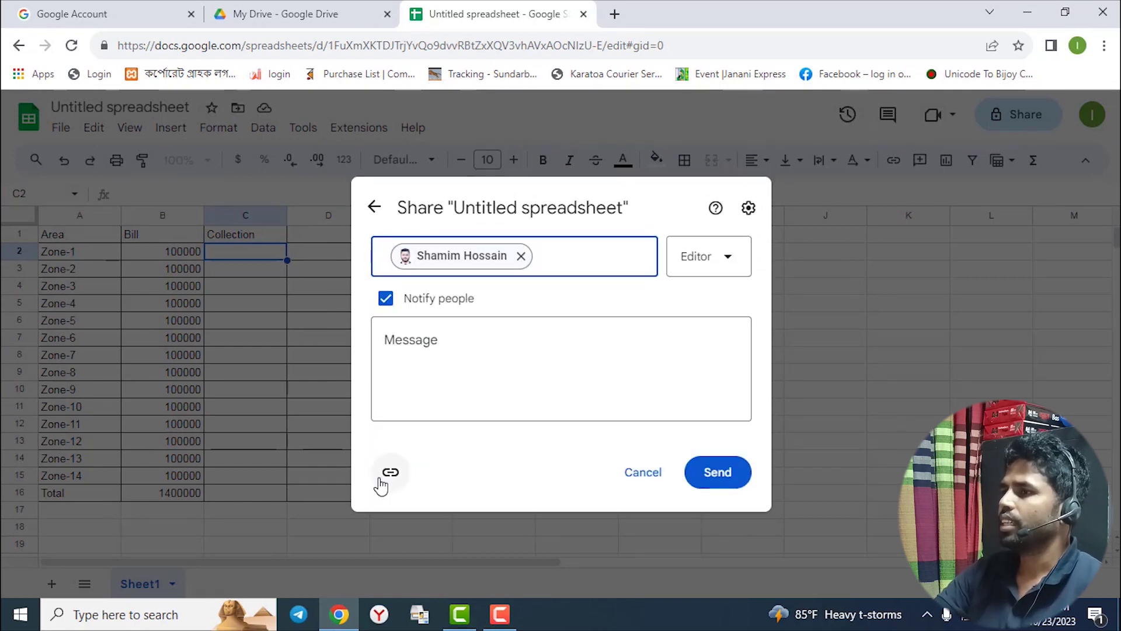
click(721, 261)
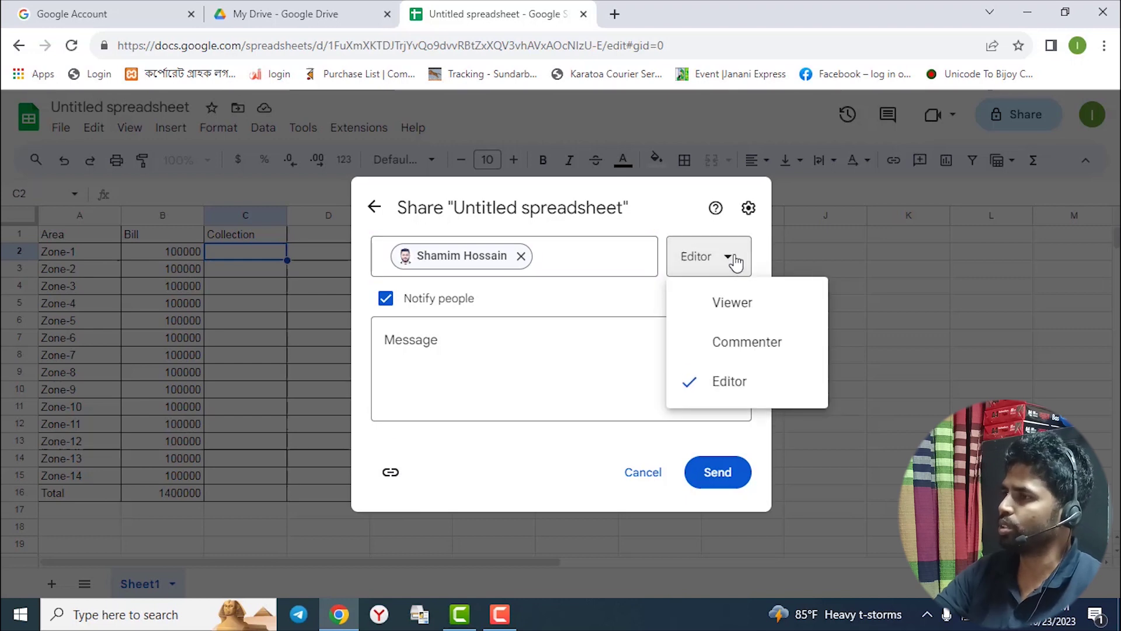
click(742, 307)
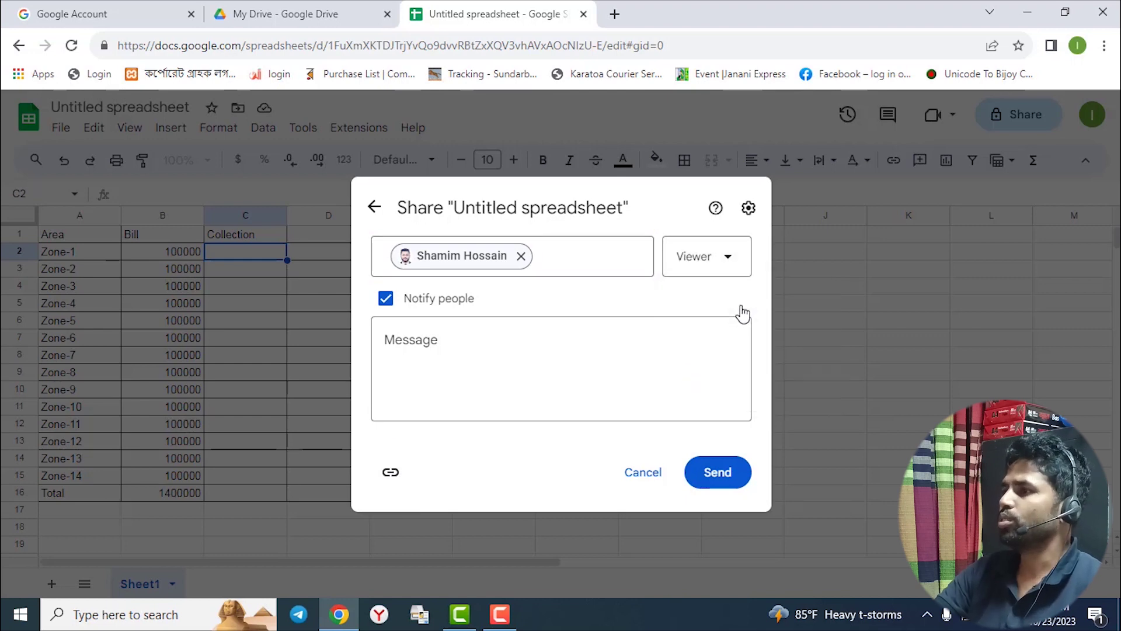
click(730, 263)
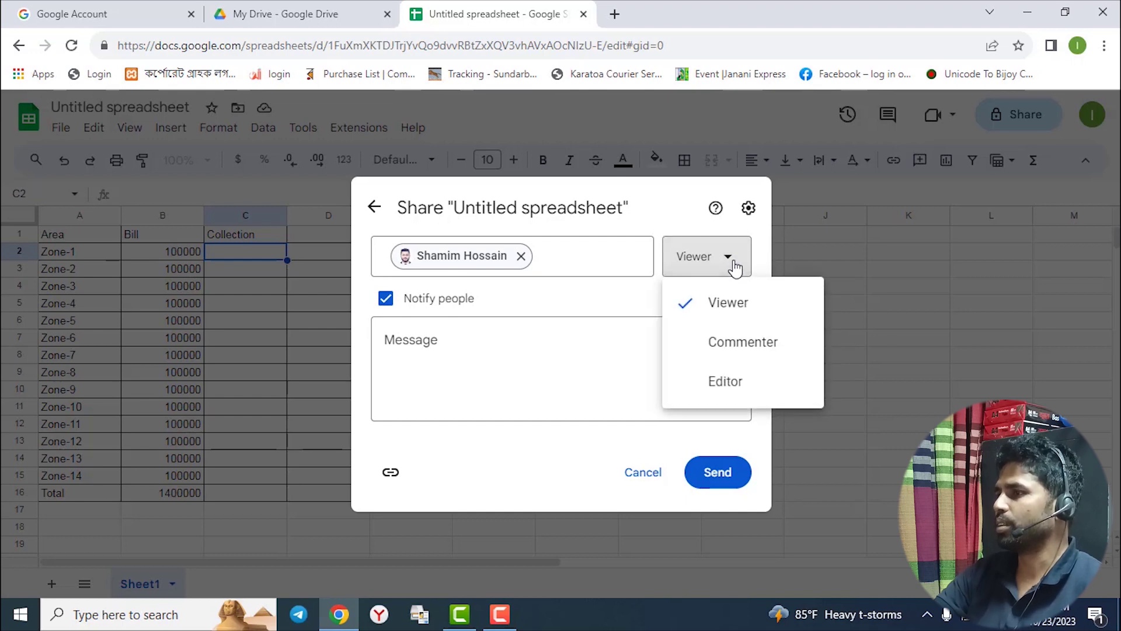
click(739, 345)
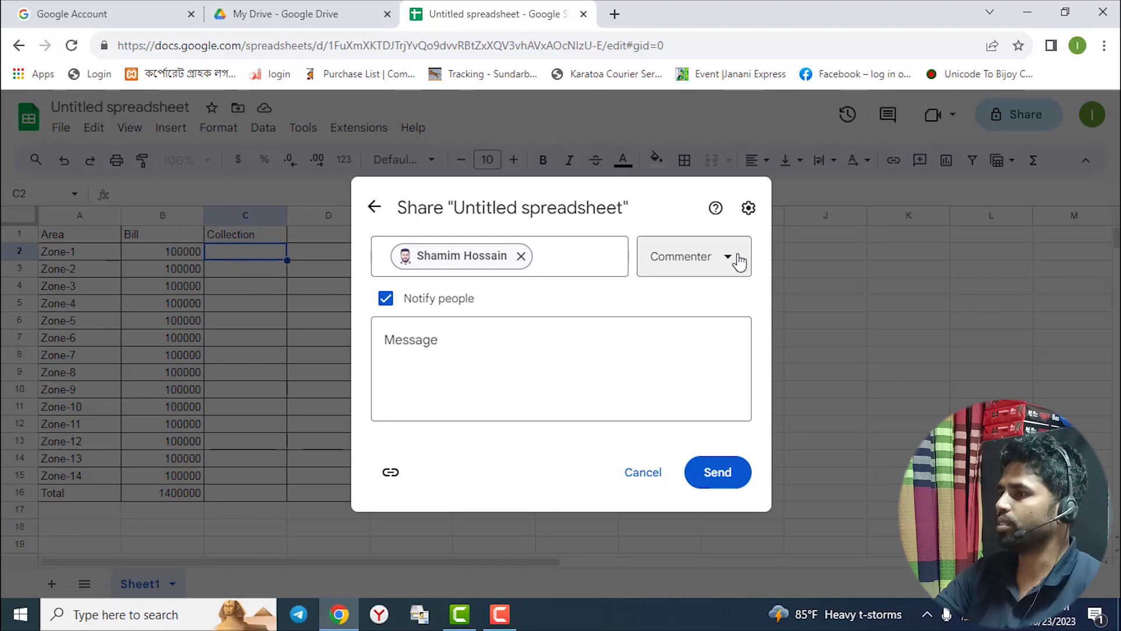
click(725, 474)
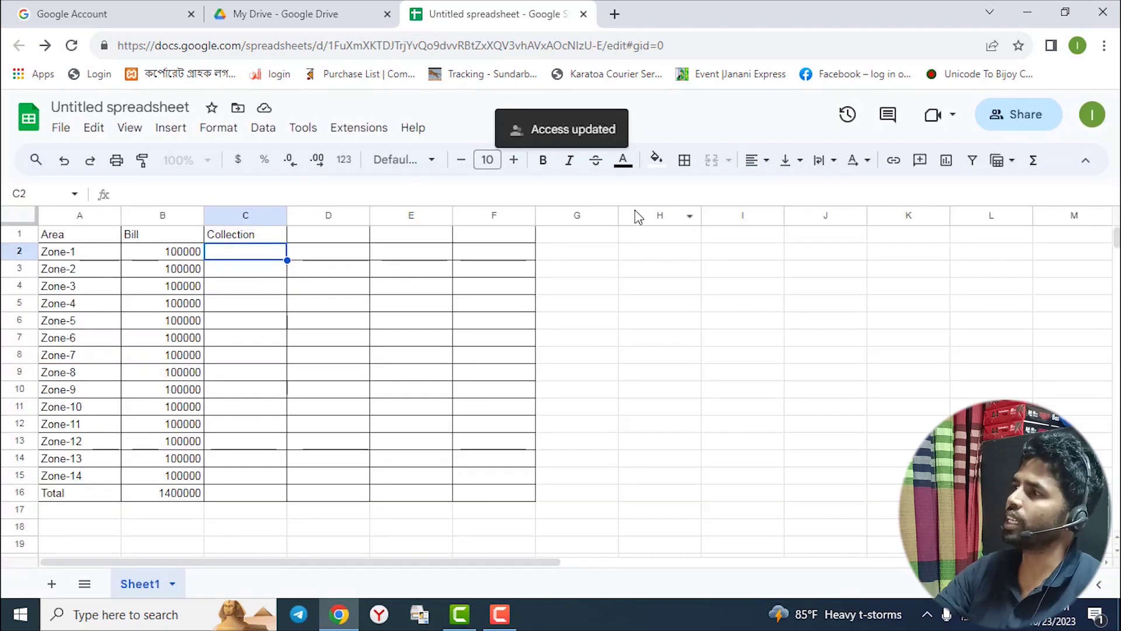
click(1017, 117)
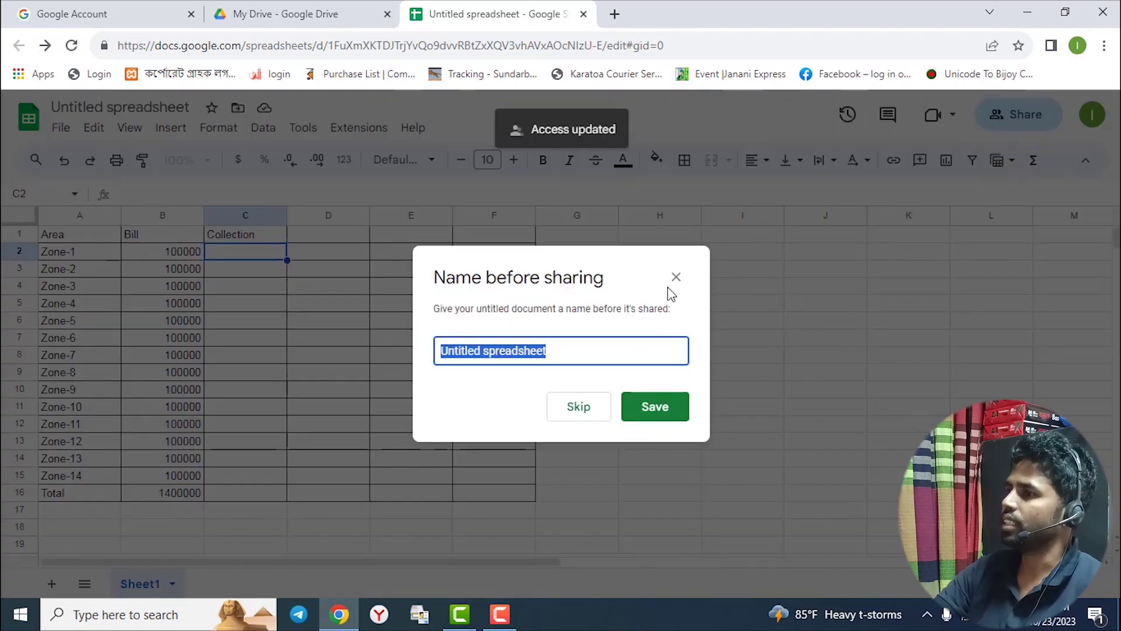
Step: Skip the naming prompt and set General access to Anyone with the link, then close the sheet
click(584, 409)
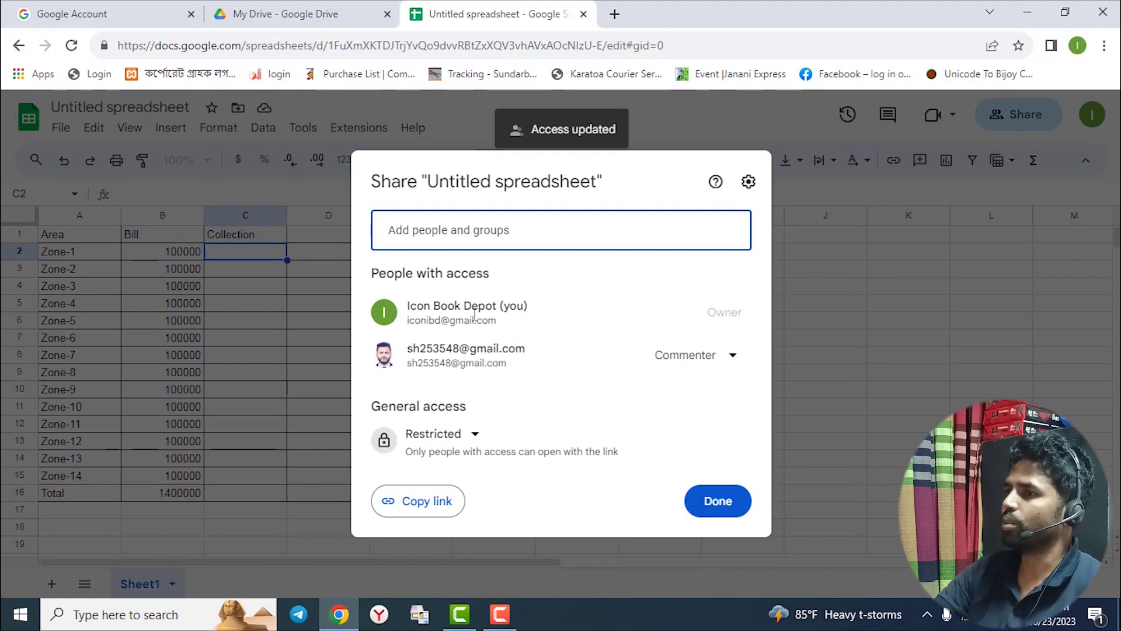
click(472, 437)
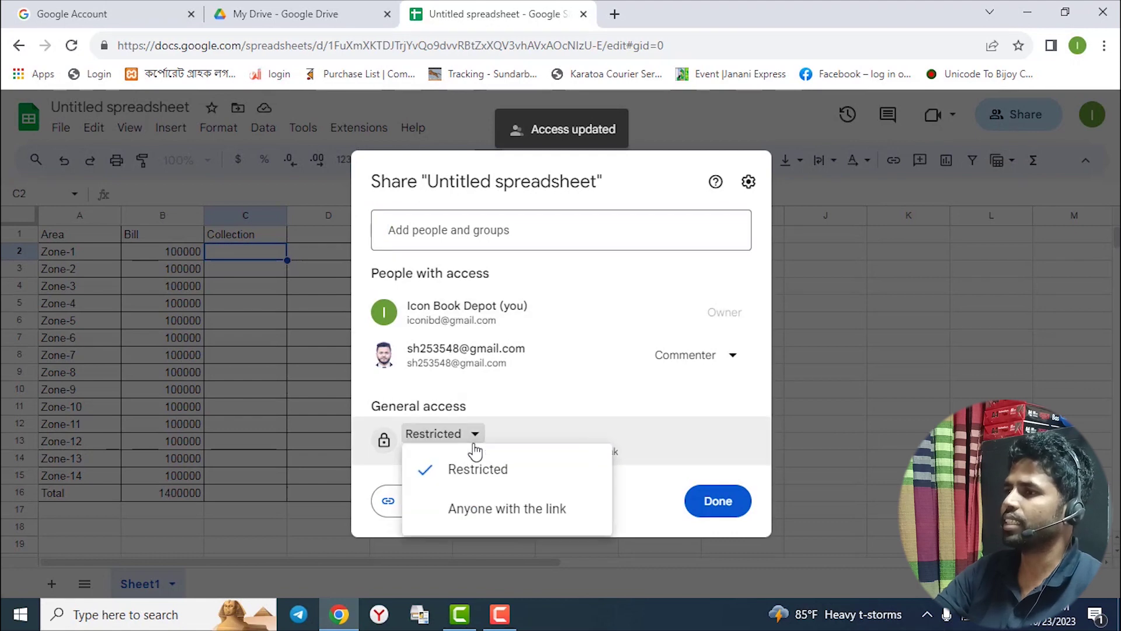
click(491, 519)
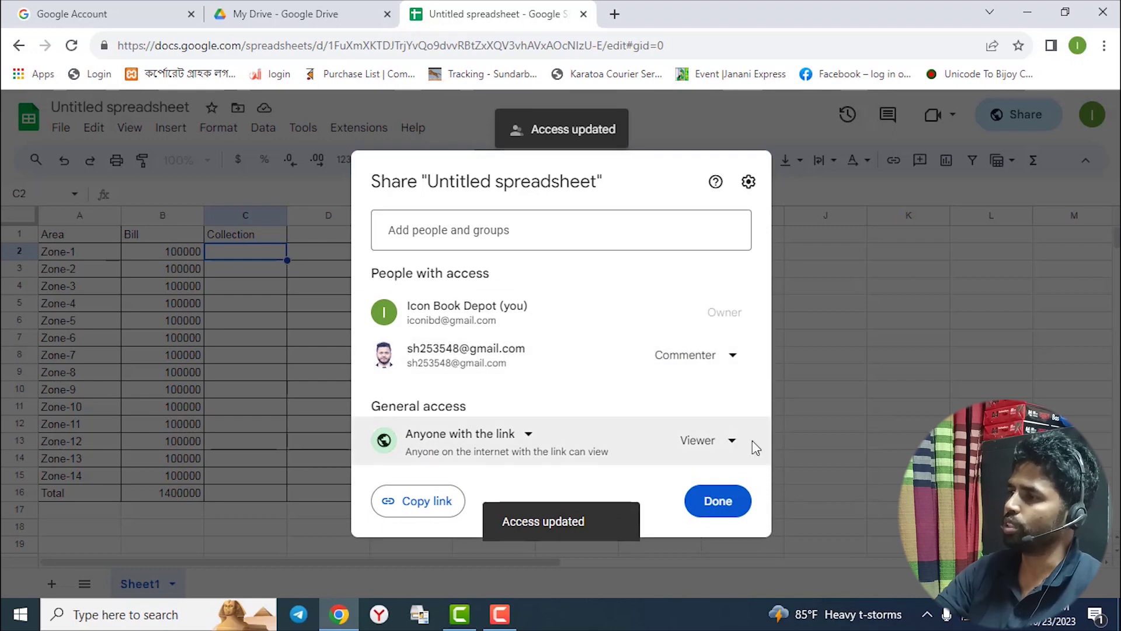
click(724, 503)
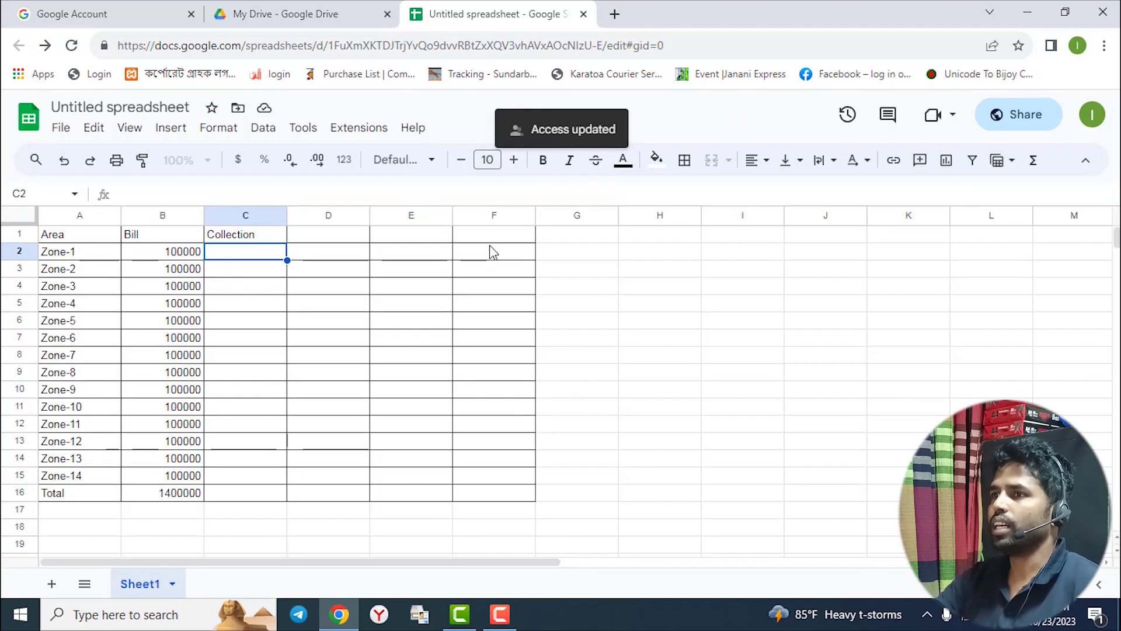
click(584, 16)
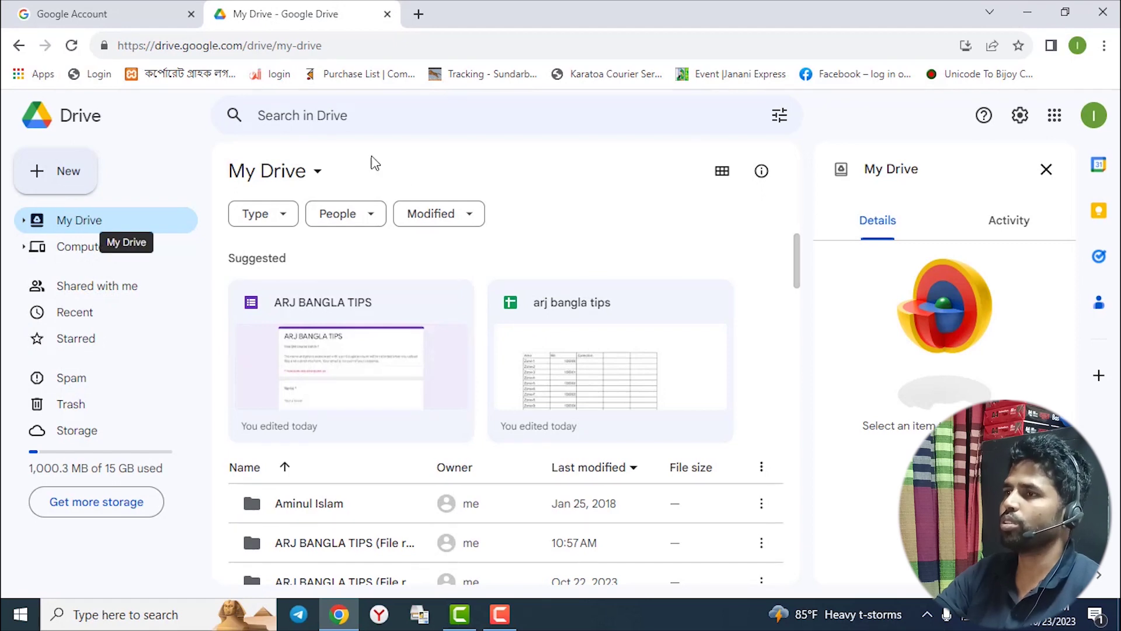
Step: Create a new blank Google Docs document from Drive's New menu
click(68, 186)
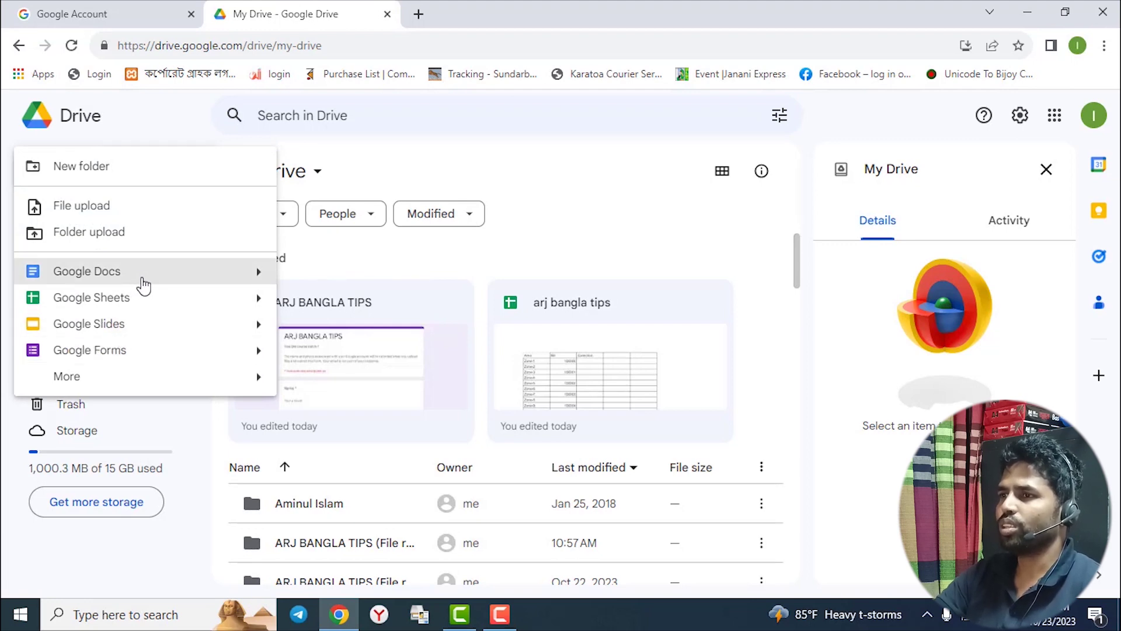
click(150, 286)
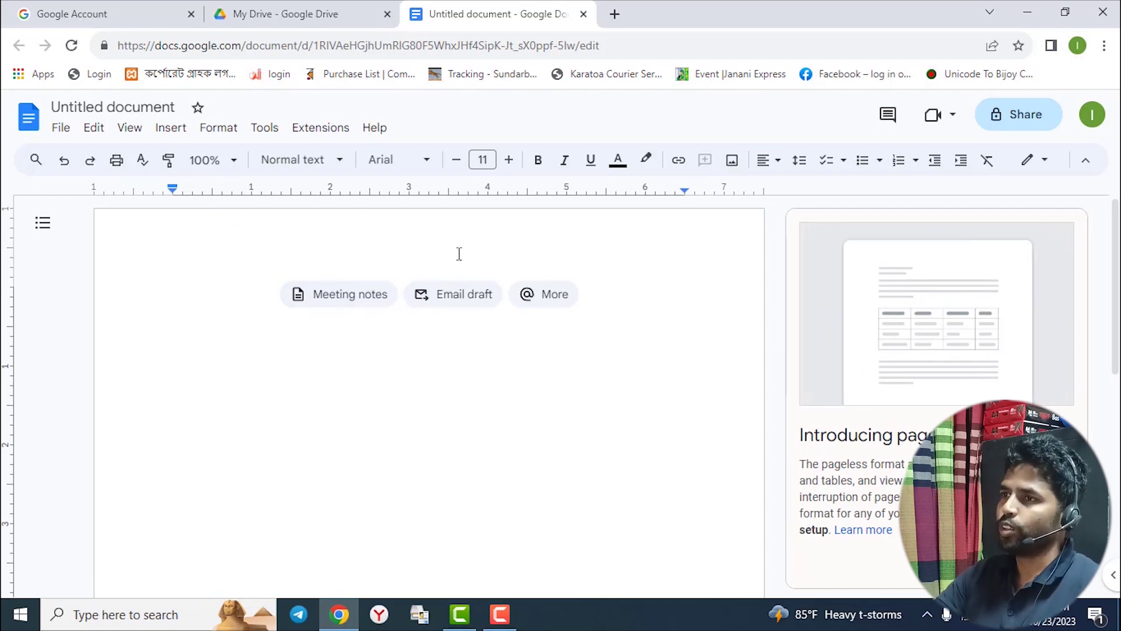
click(261, 130)
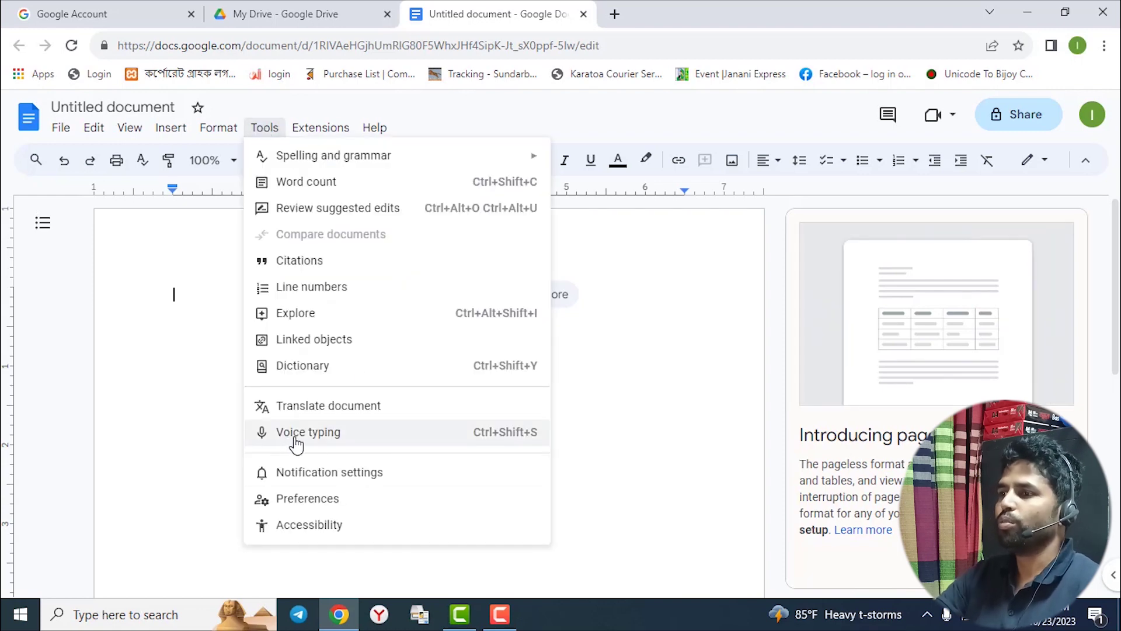
Step: Turn on voice typing from the Tools menu
click(348, 445)
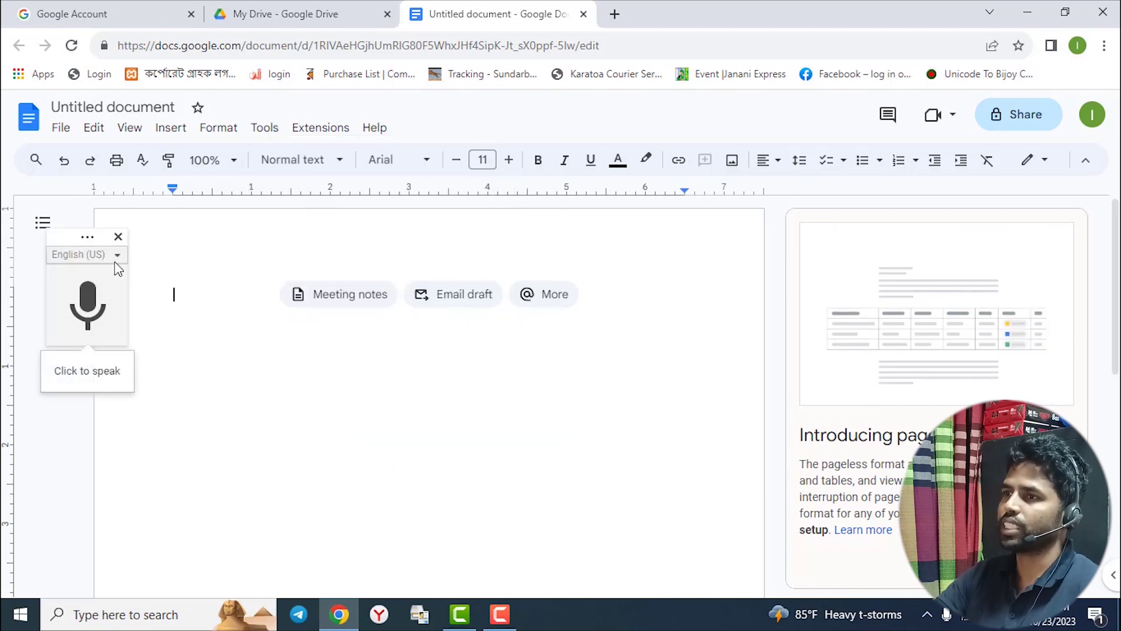
click(266, 129)
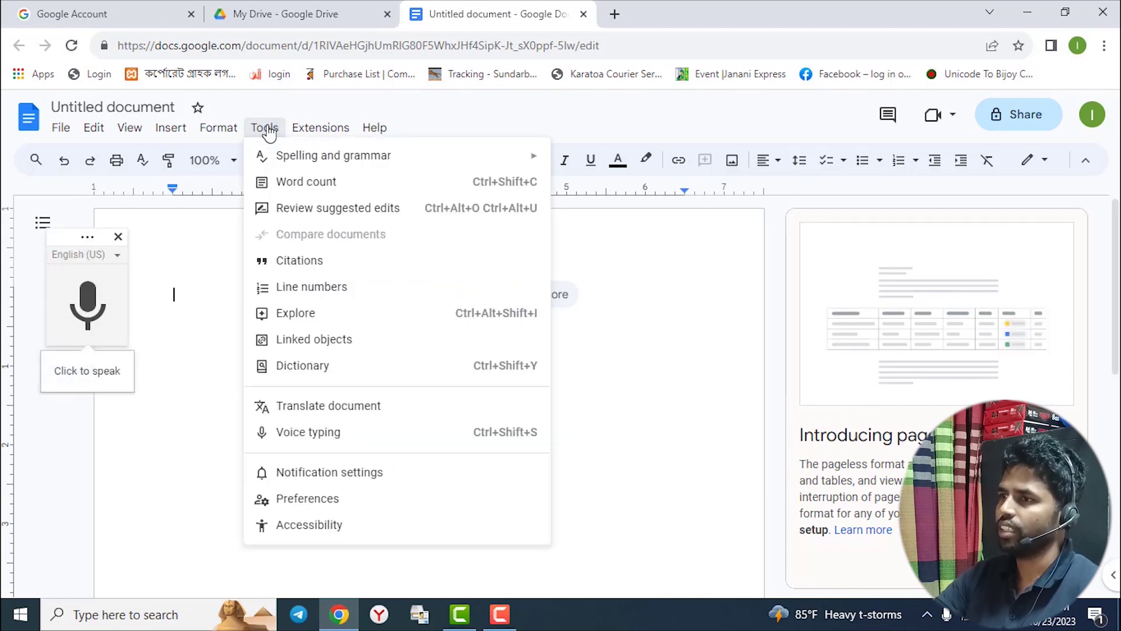
click(348, 440)
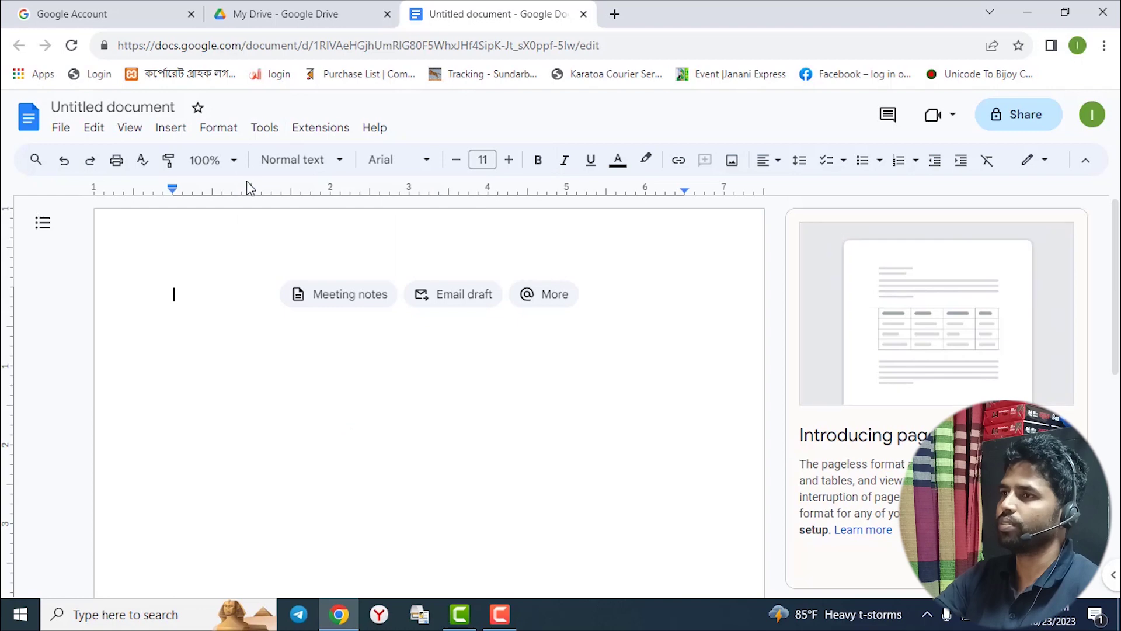
click(271, 139)
click(376, 443)
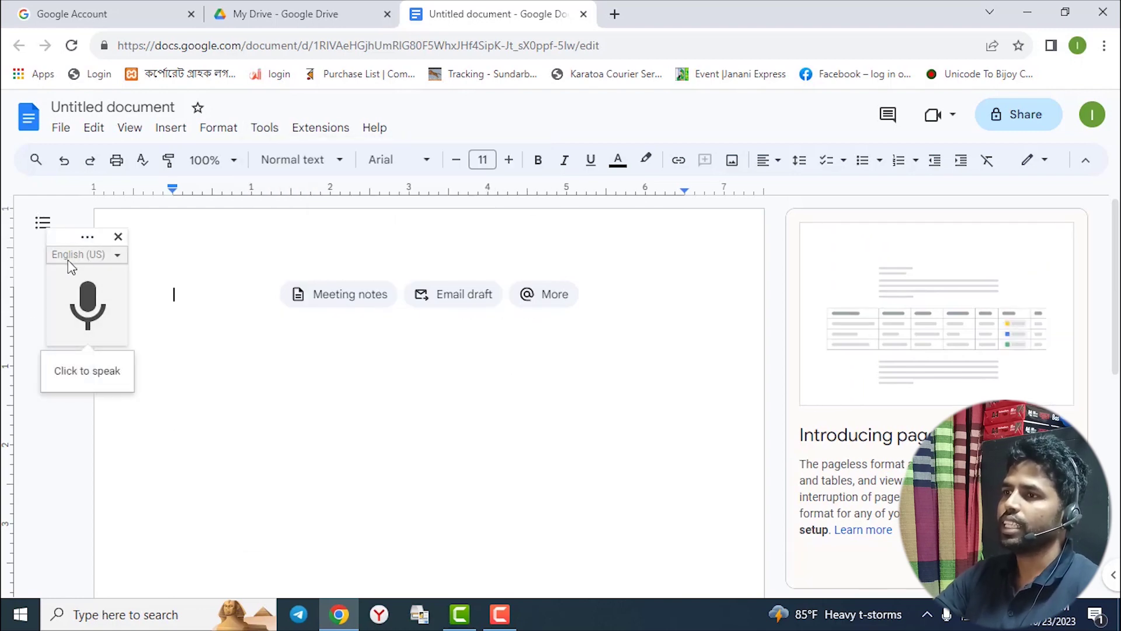
Step: Set the dictation language to বাংলা (বাংলাদেশ) and start the microphone
click(115, 257)
scroll(138, 401, down, 10)
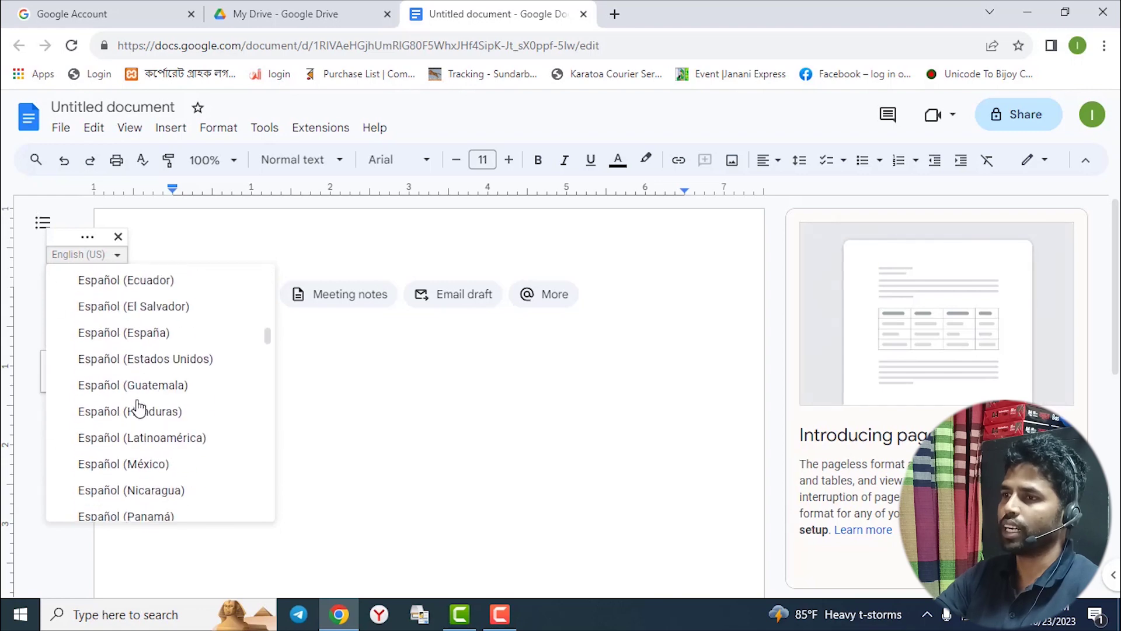
scroll(138, 407, down, 20)
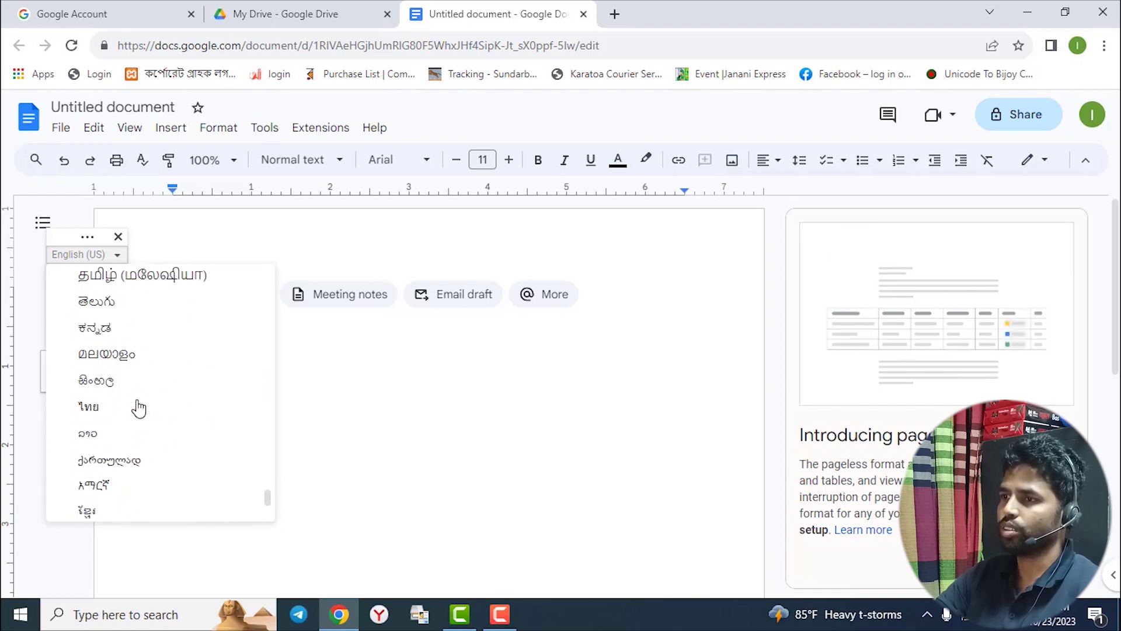
scroll(139, 407, down, 3)
scroll(134, 405, up, 8)
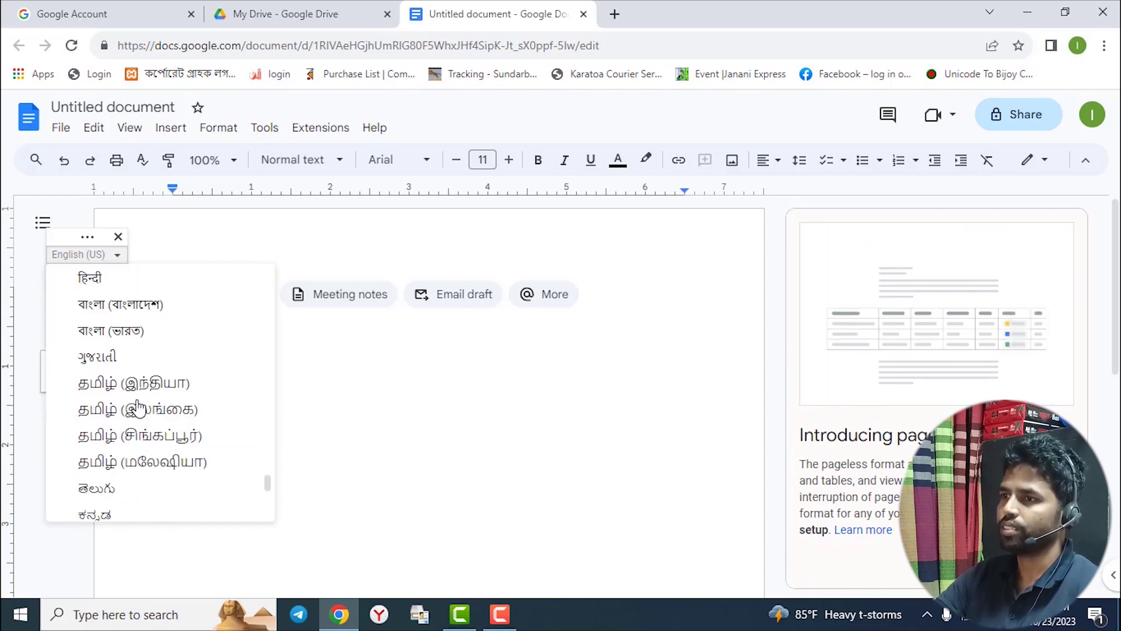
click(144, 386)
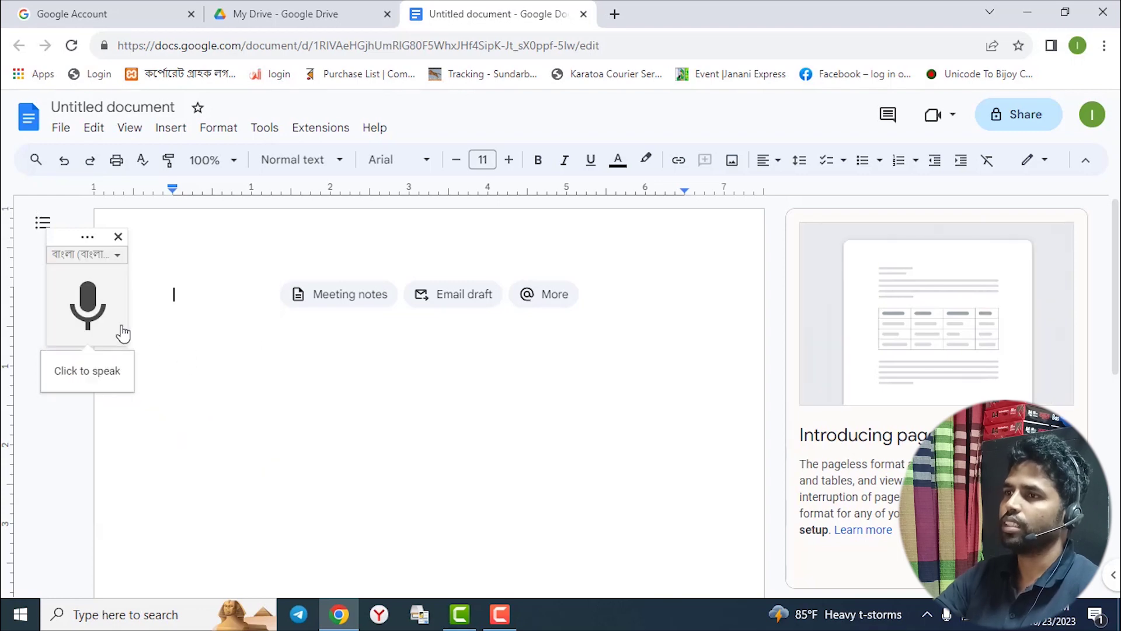
click(93, 307)
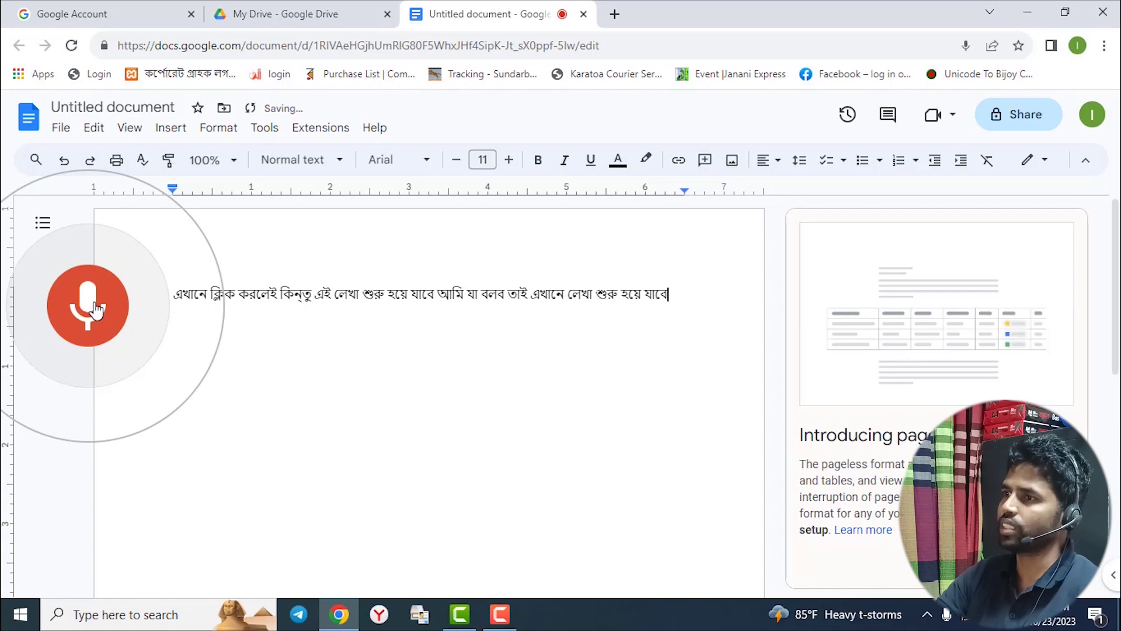
Step: Stop dictation, close the voice typing panel, and select the dictated Bangla line
click(96, 310)
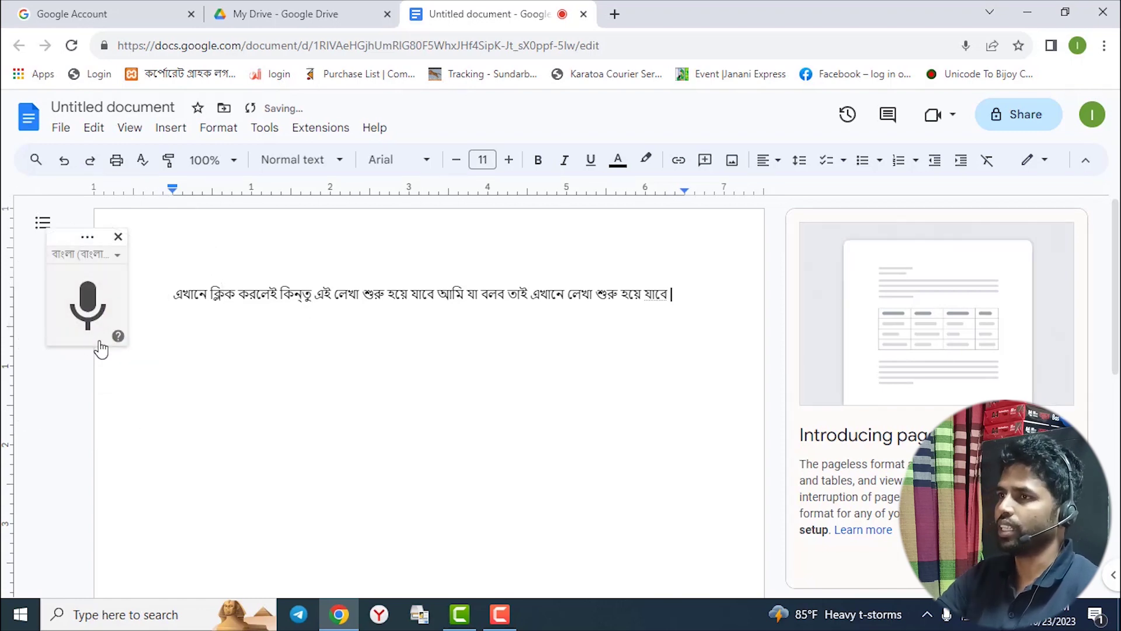
click(118, 236)
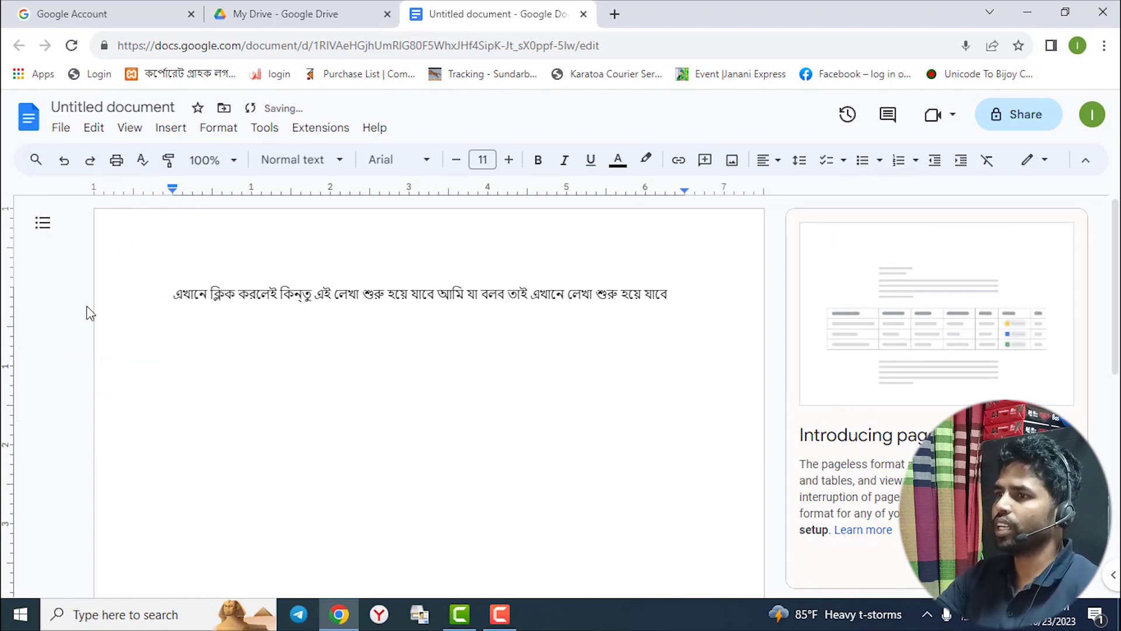
drag(170, 296, 666, 299)
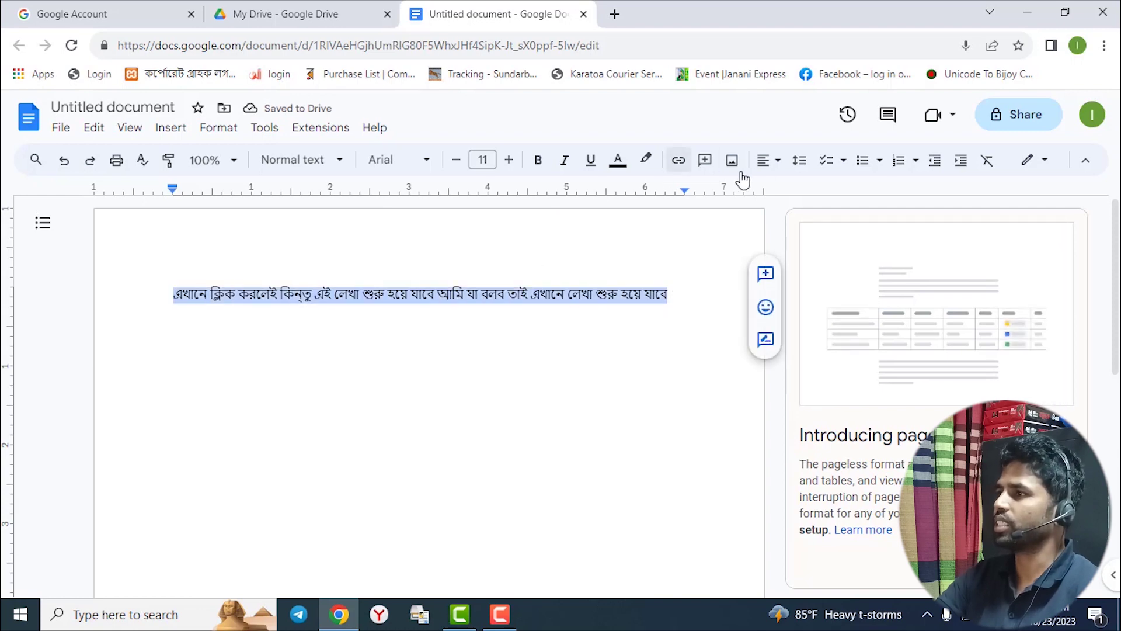
Step: Set the selected Bangla line's font size to 13
click(508, 161)
click(508, 162)
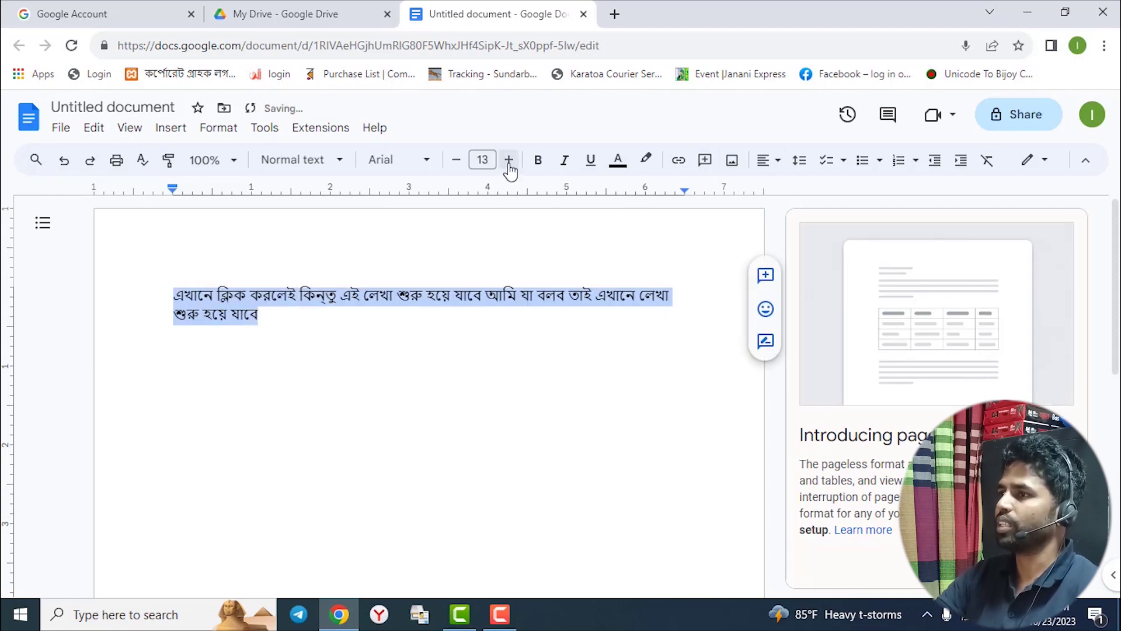
click(509, 161)
click(456, 170)
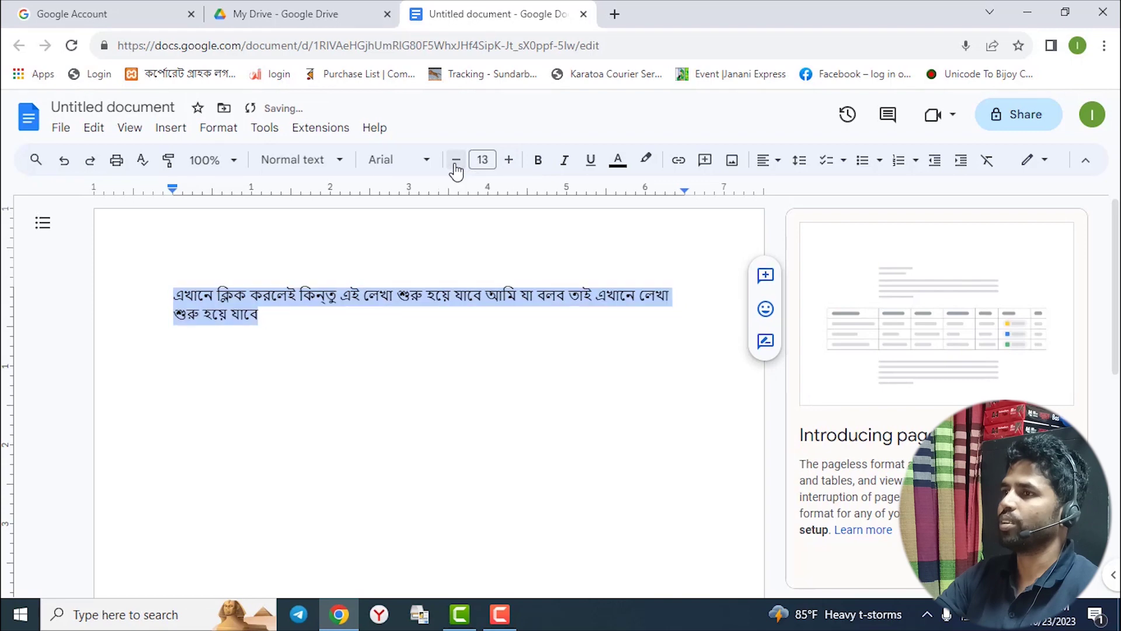
click(420, 171)
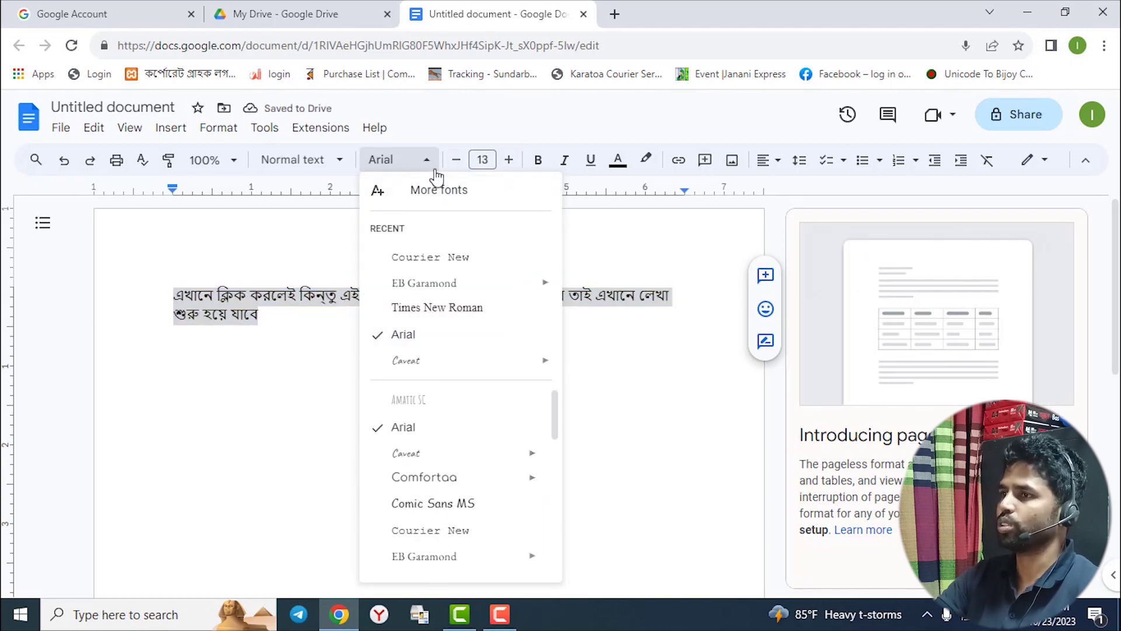
click(428, 166)
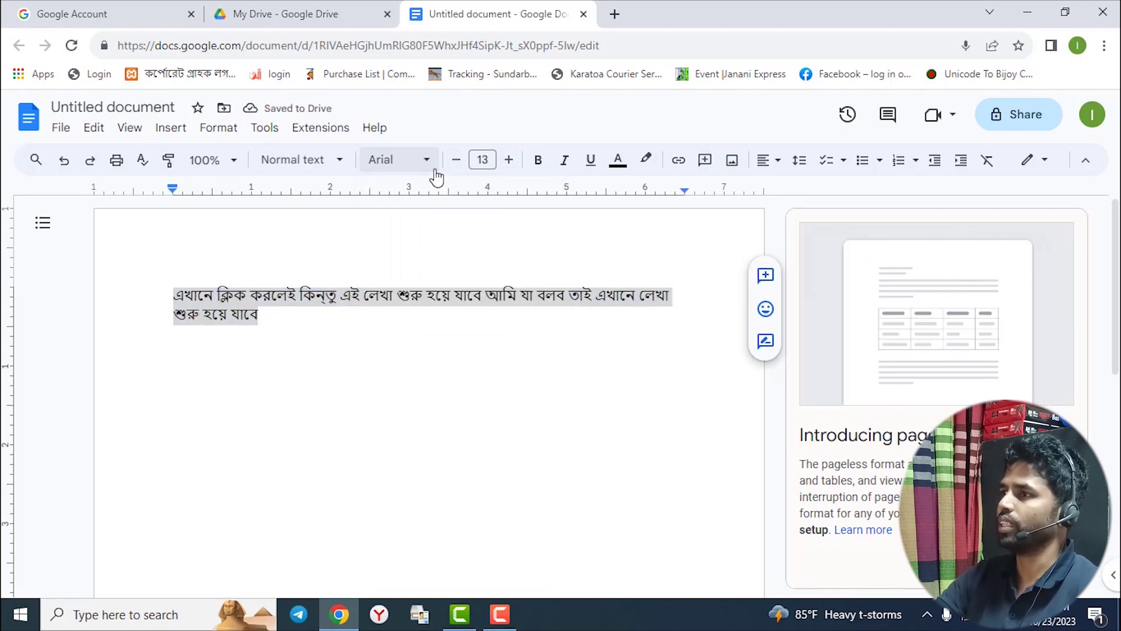
Step: Color the text dark red with a pale yellow highlight
click(620, 175)
click(623, 211)
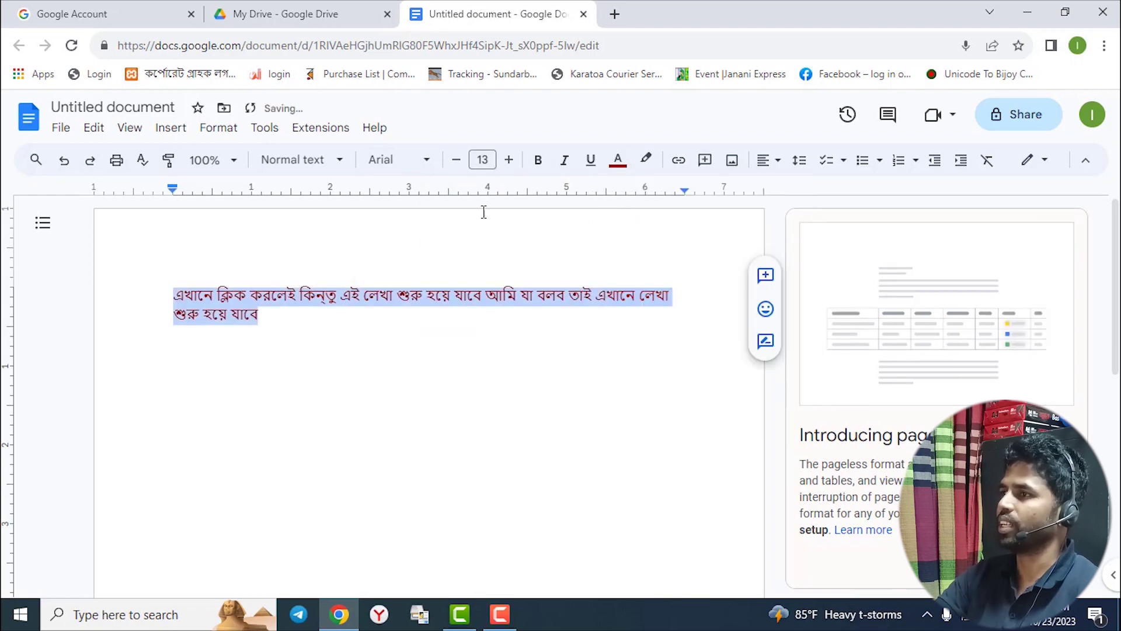
click(644, 165)
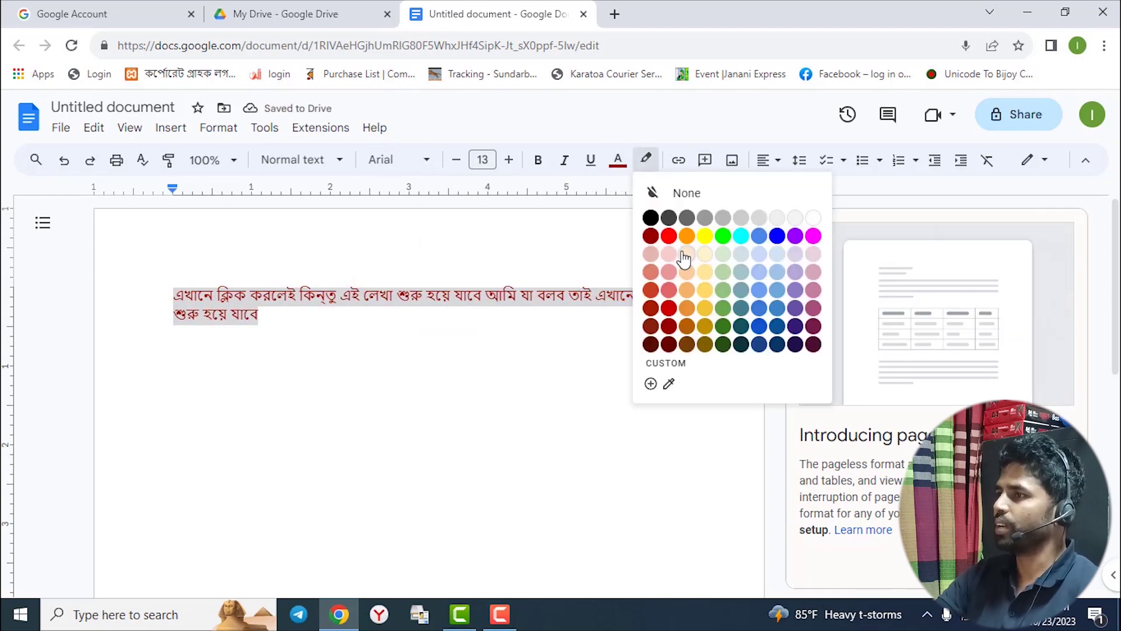
click(704, 255)
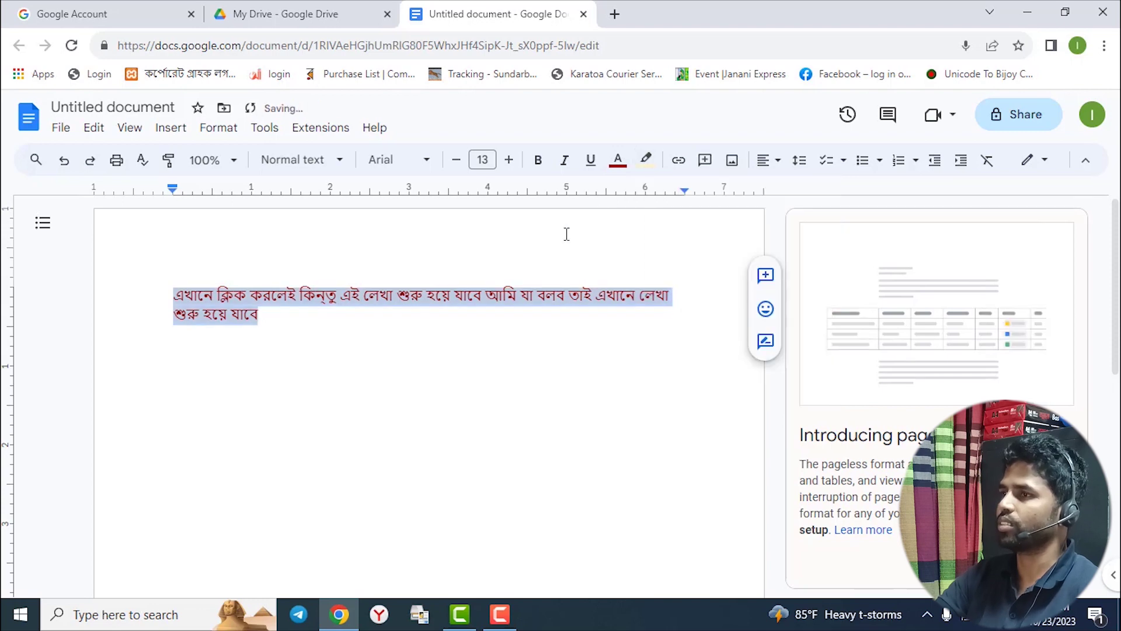
click(119, 164)
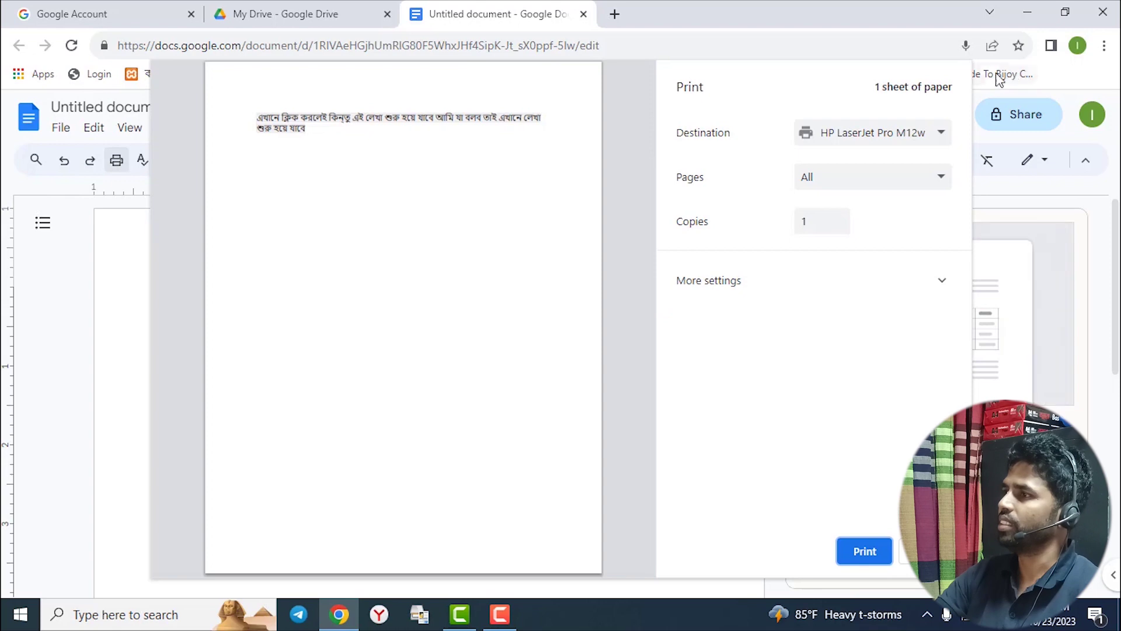
Step: Close the print preview and centre-align the Bangla paragraph
key(Escape)
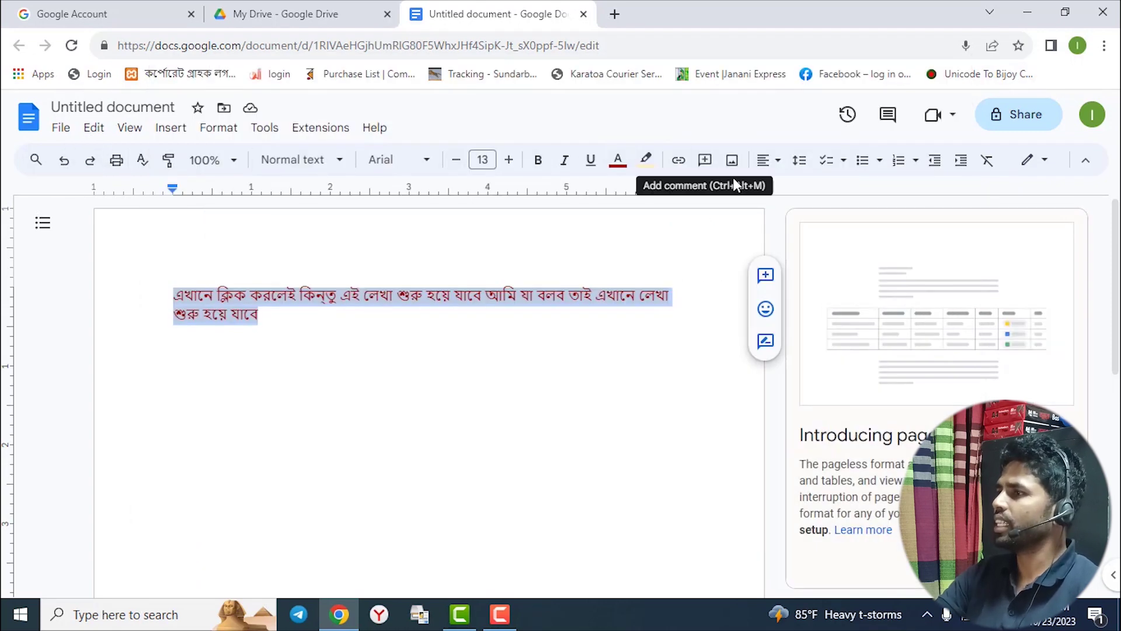
click(765, 167)
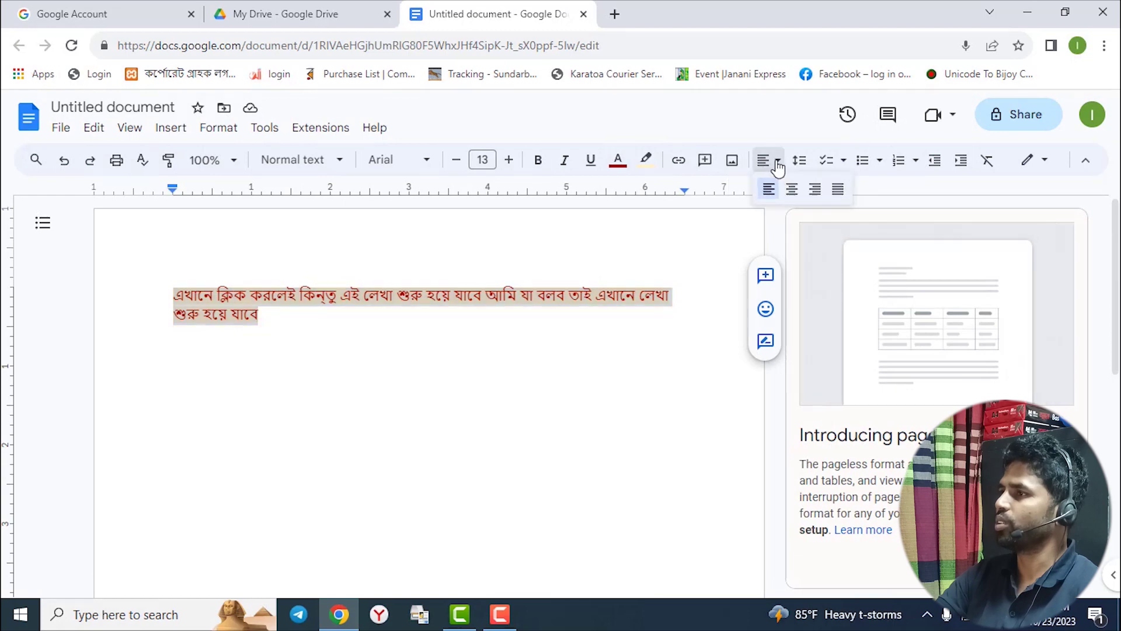
click(789, 188)
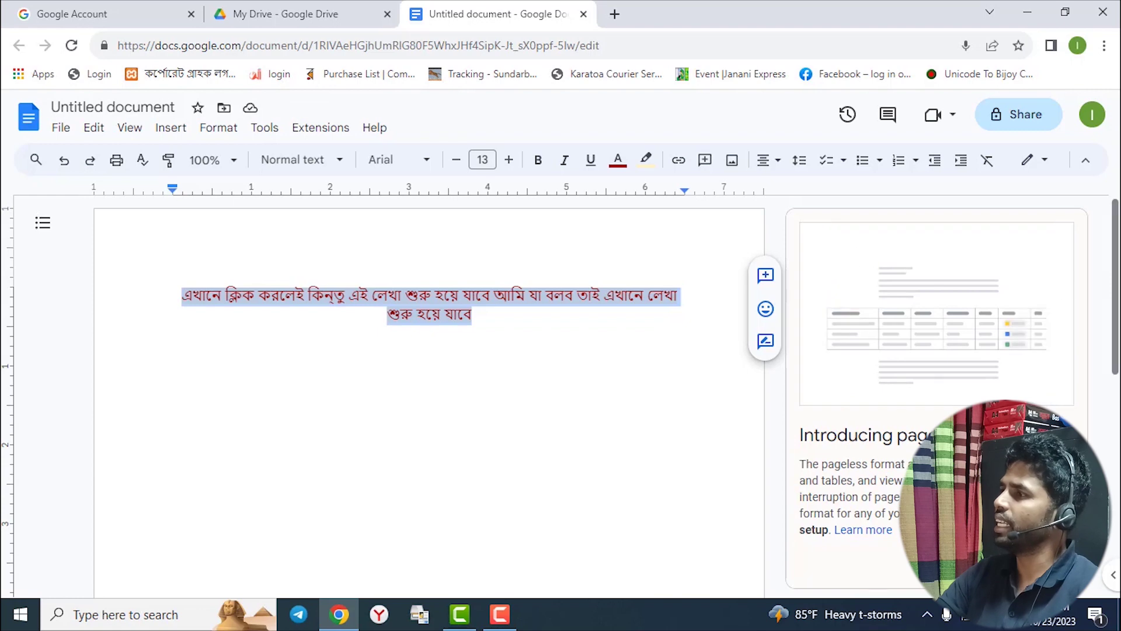
Step: Skip naming, share the document with the suggested collaborator as Editor, and close it
click(1028, 128)
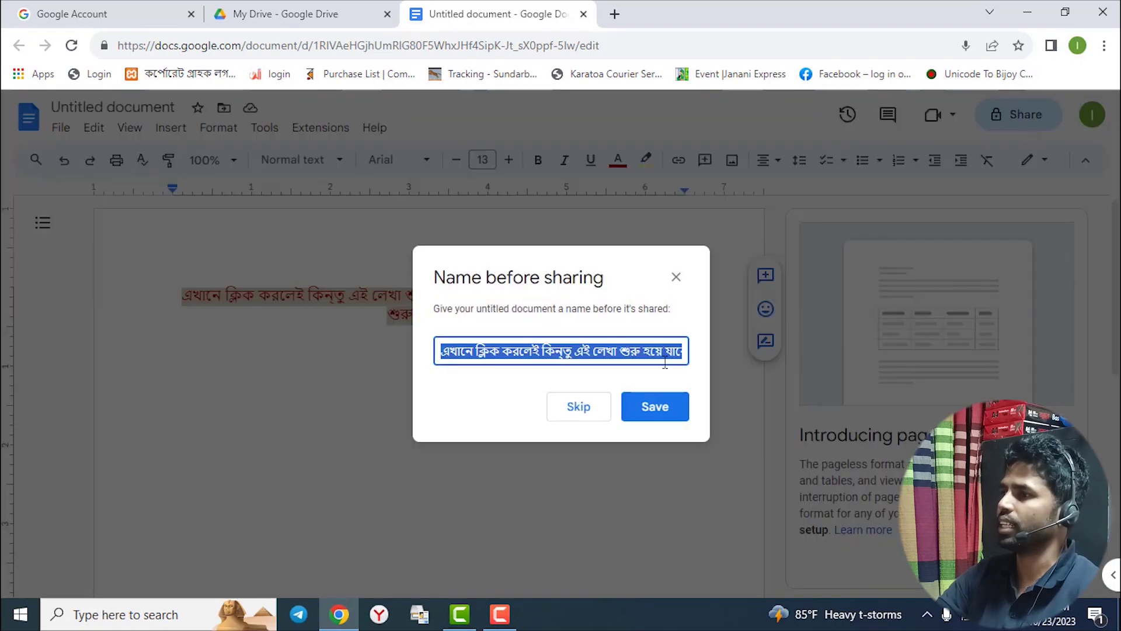
click(581, 413)
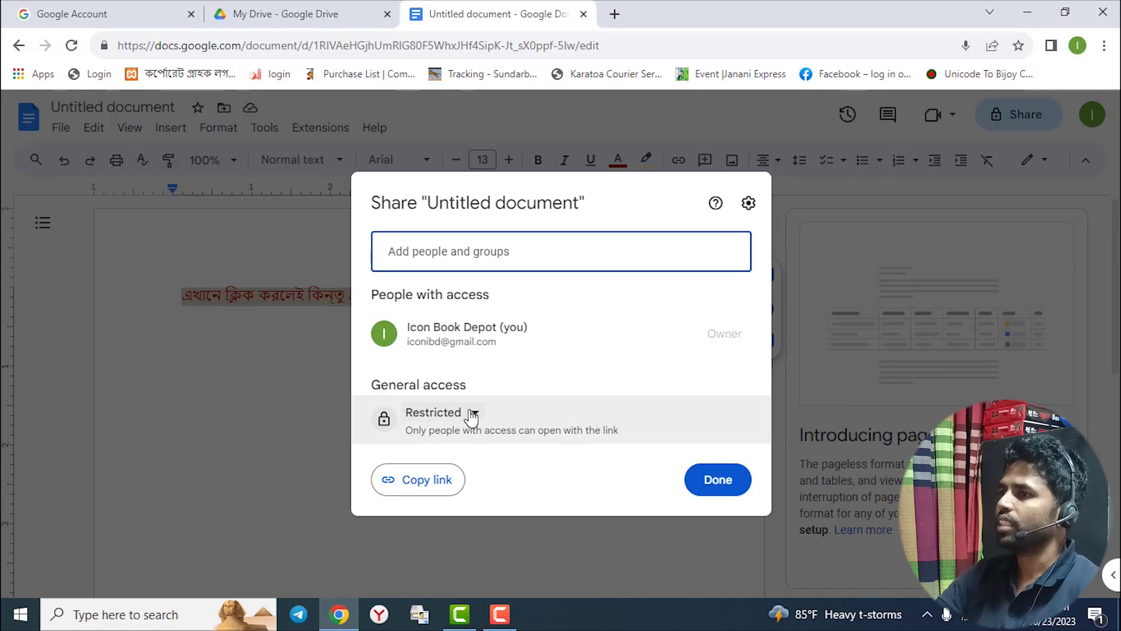
click(491, 259)
click(493, 308)
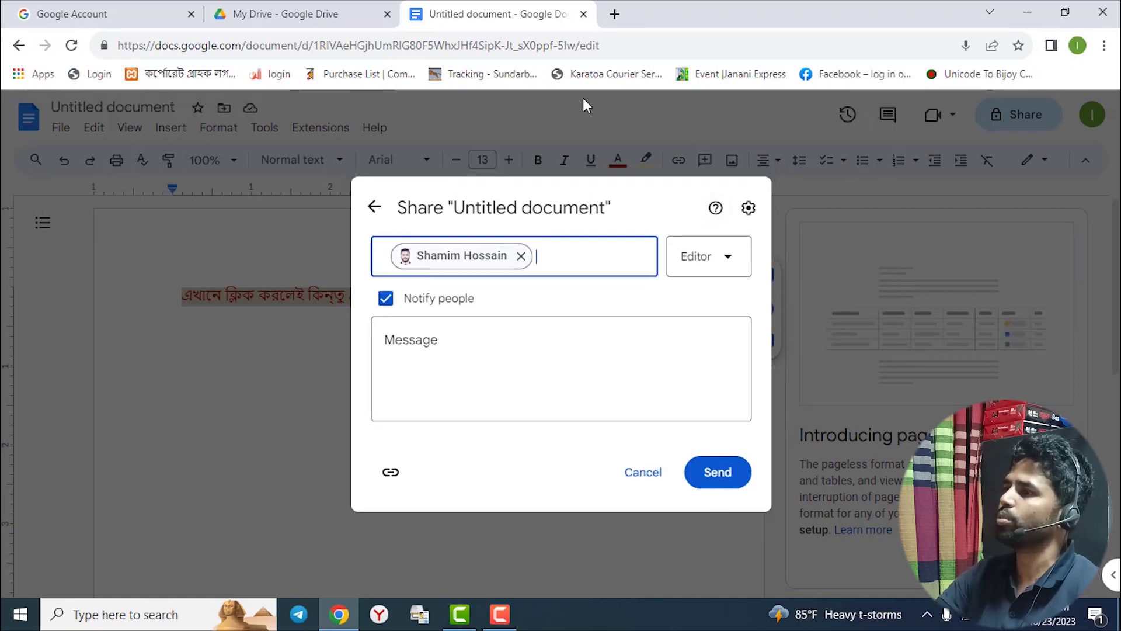
click(708, 475)
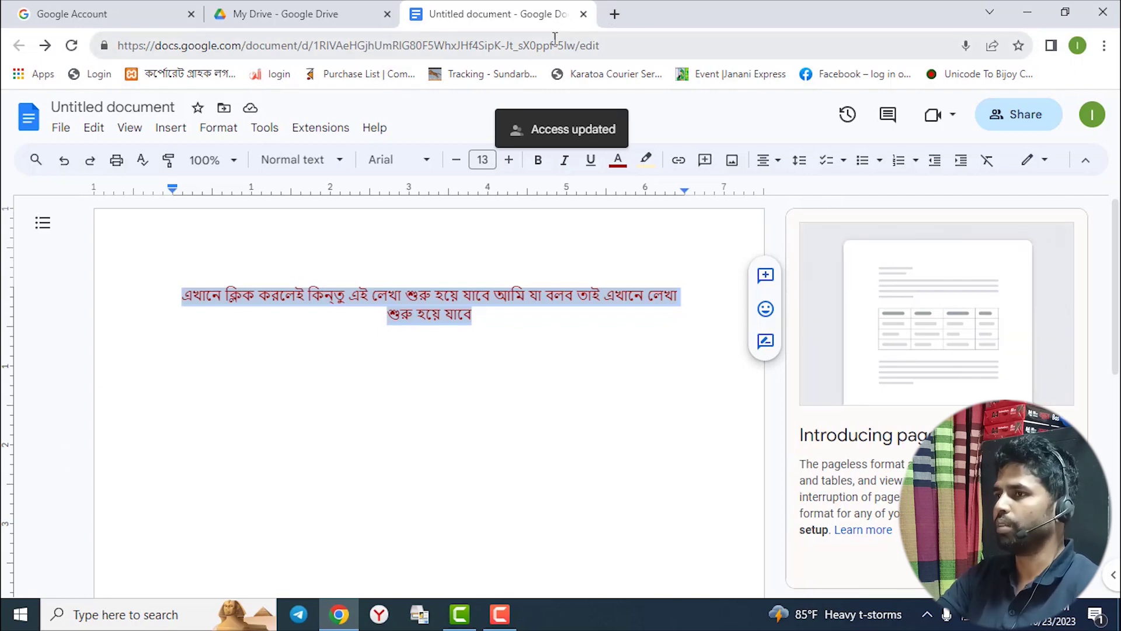
click(584, 14)
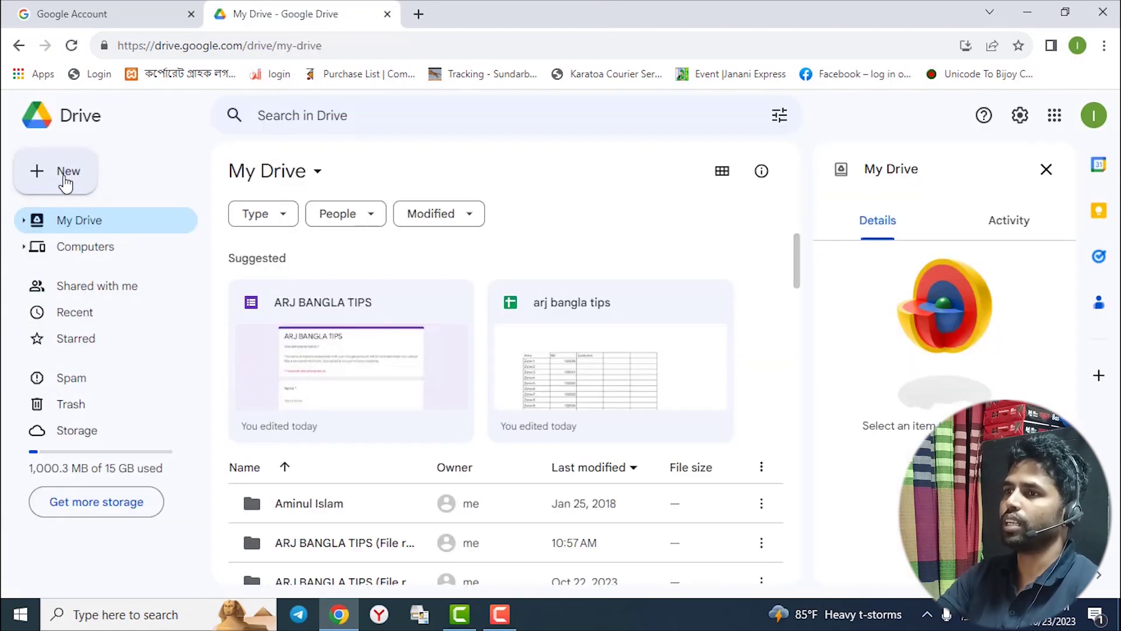
Step: Create a new blank Google Slides presentation from Drive's New menu
click(64, 183)
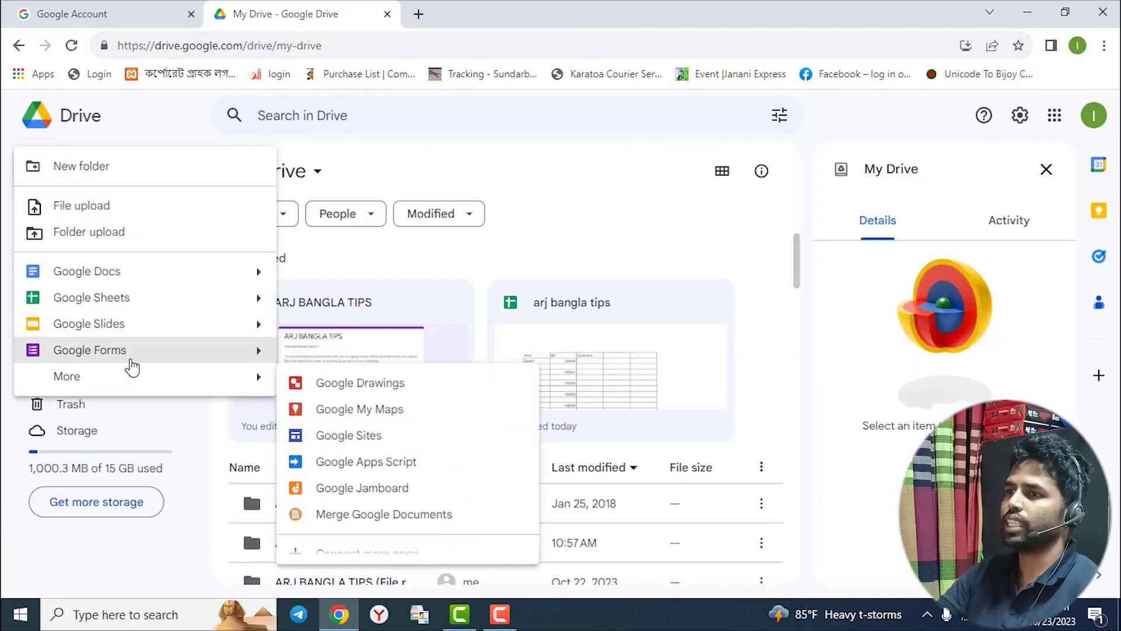
click(142, 335)
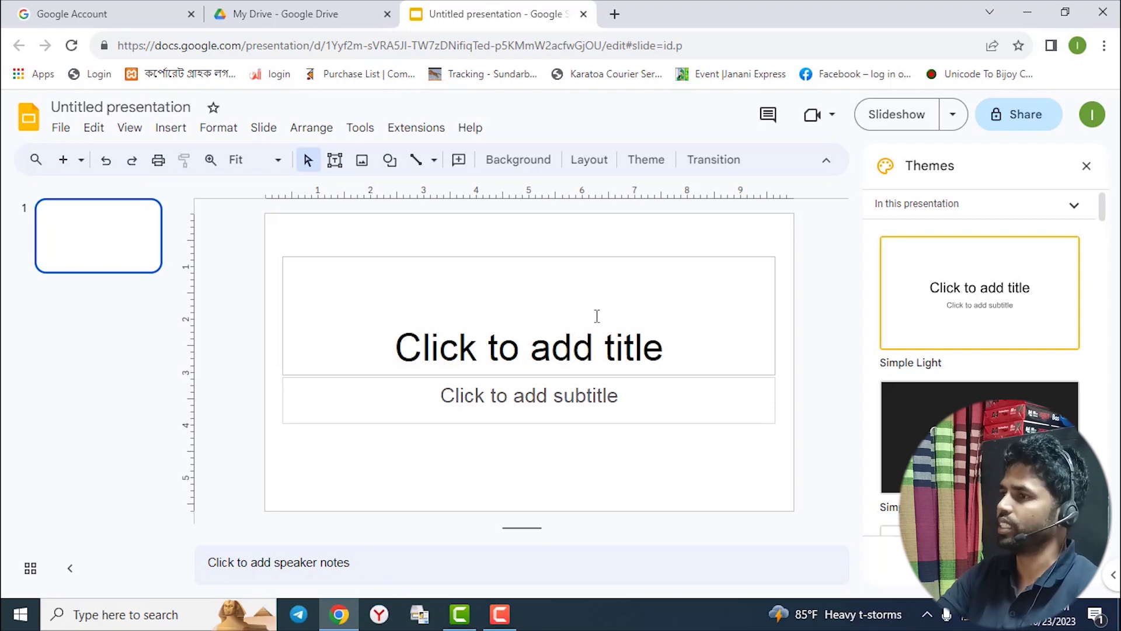
Step: Apply the Focus theme and title the first slide 'ARJ BANGLA TIPS'
scroll(980, 351, down, 5)
click(1005, 398)
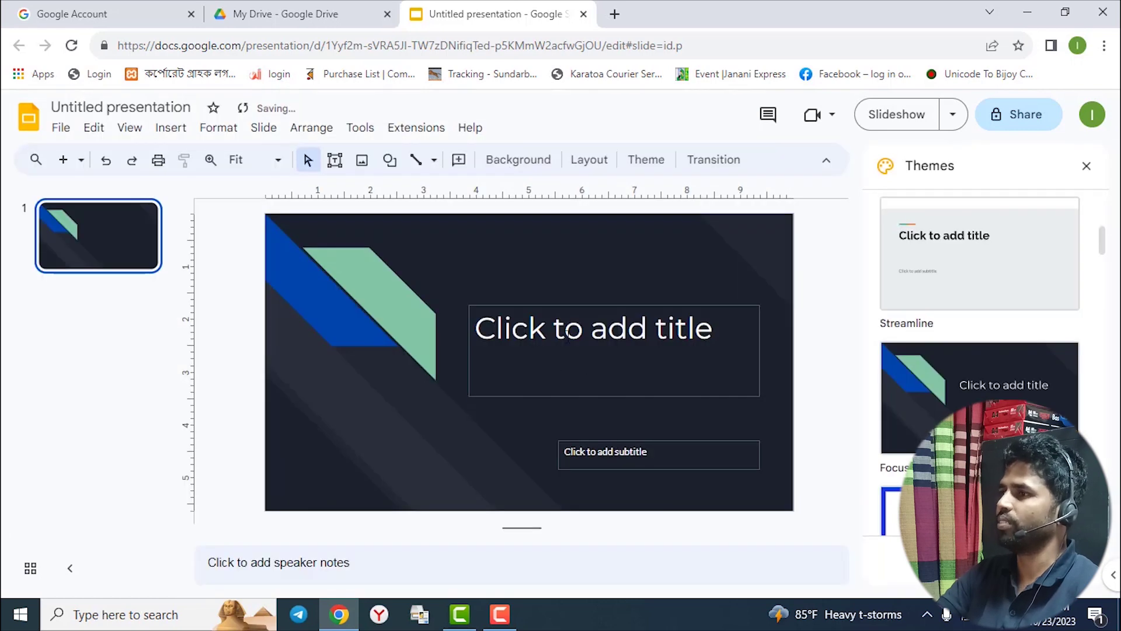
click(567, 333)
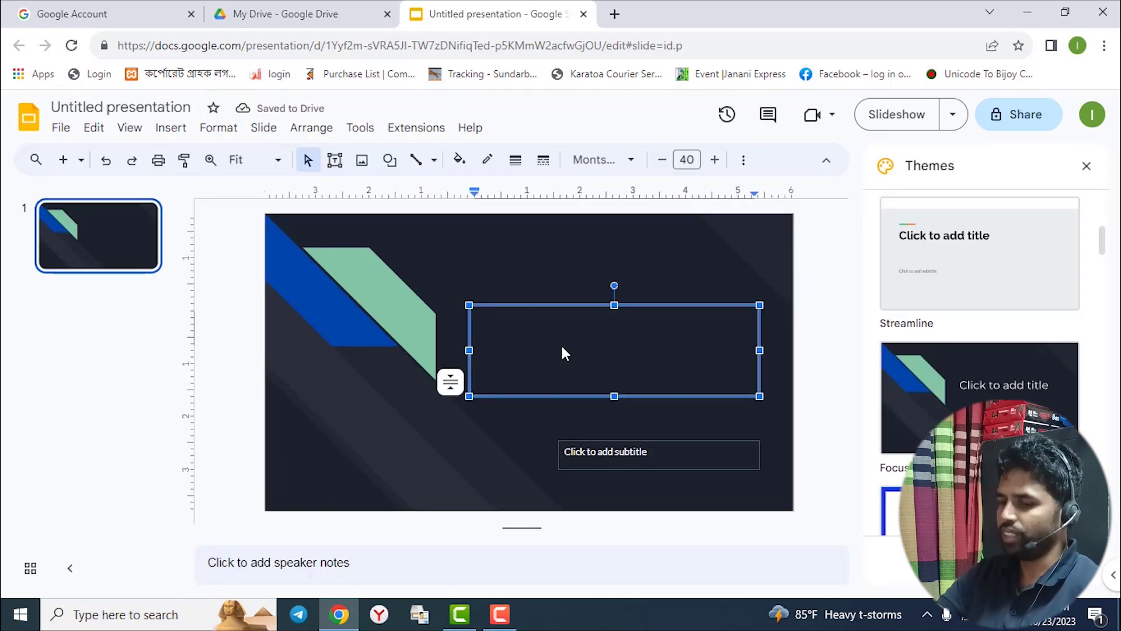
text(Ar)
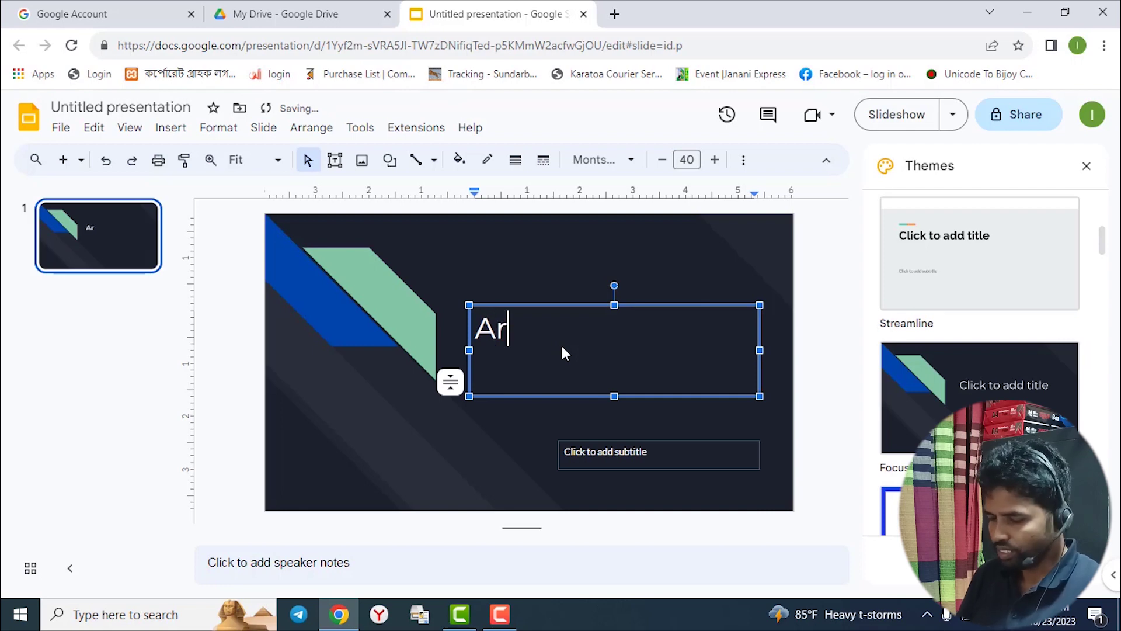
key(BackSpace)
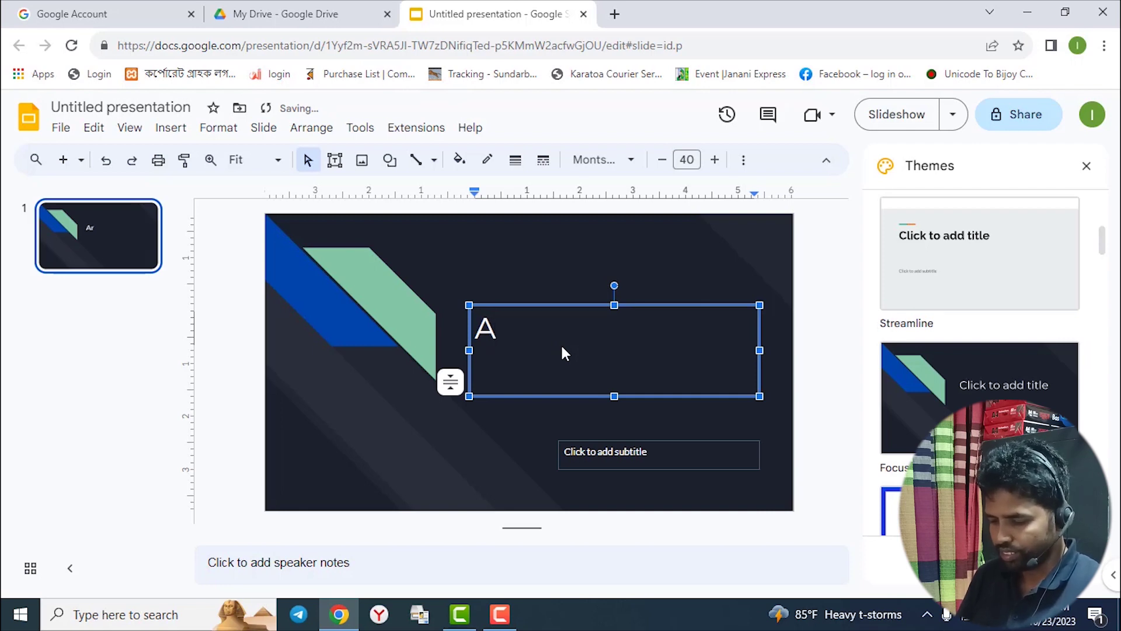
text(RJ B)
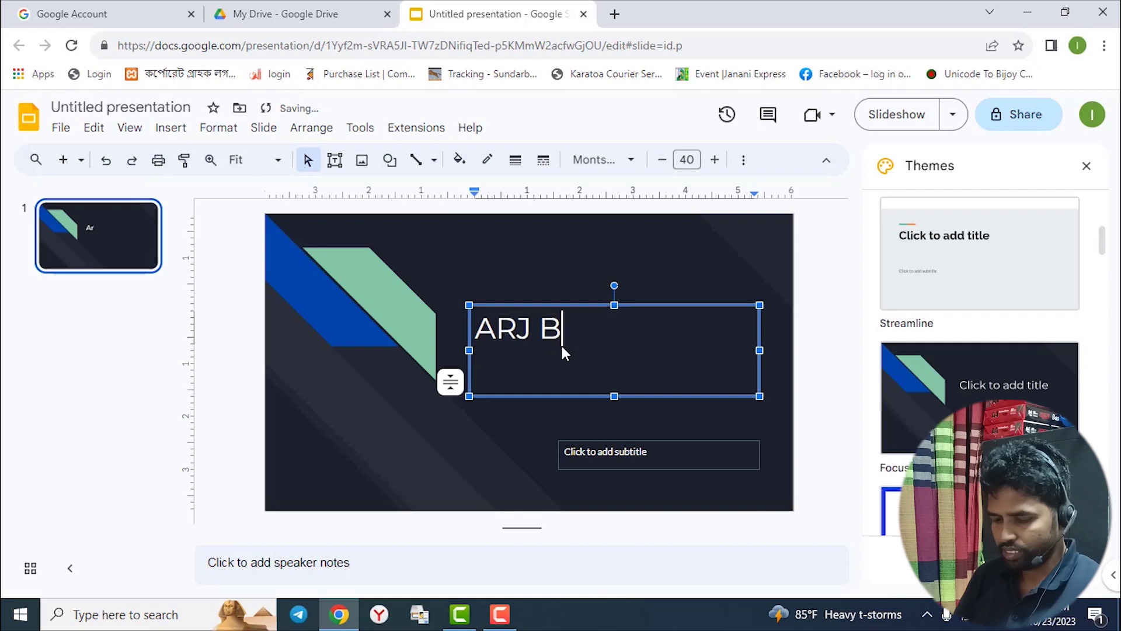
text(ANG)
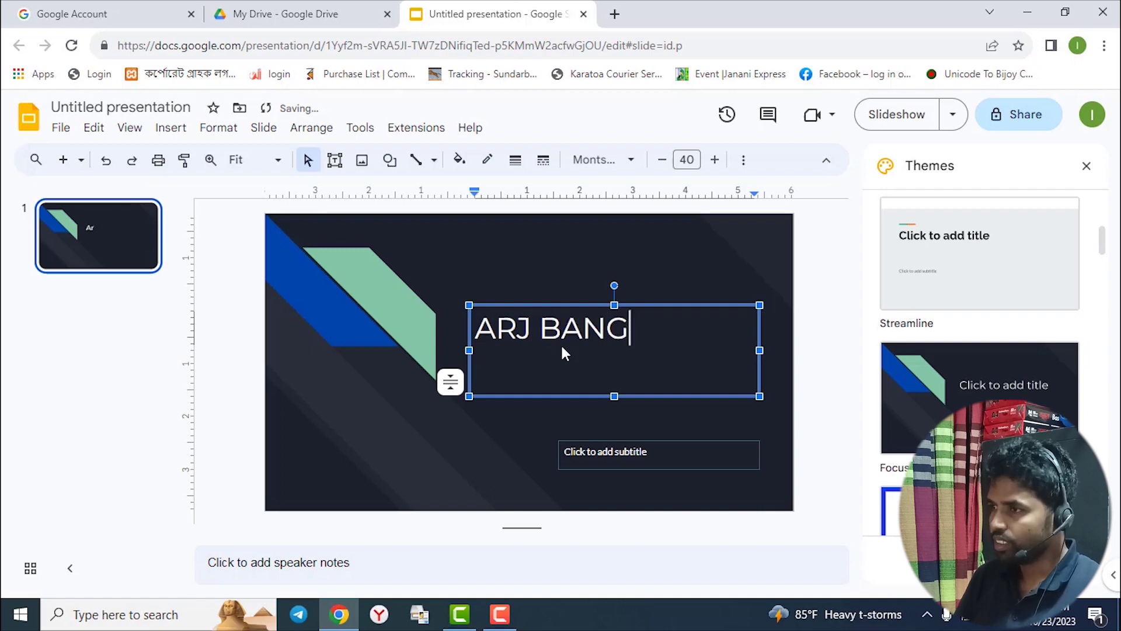
text(LA TIPS)
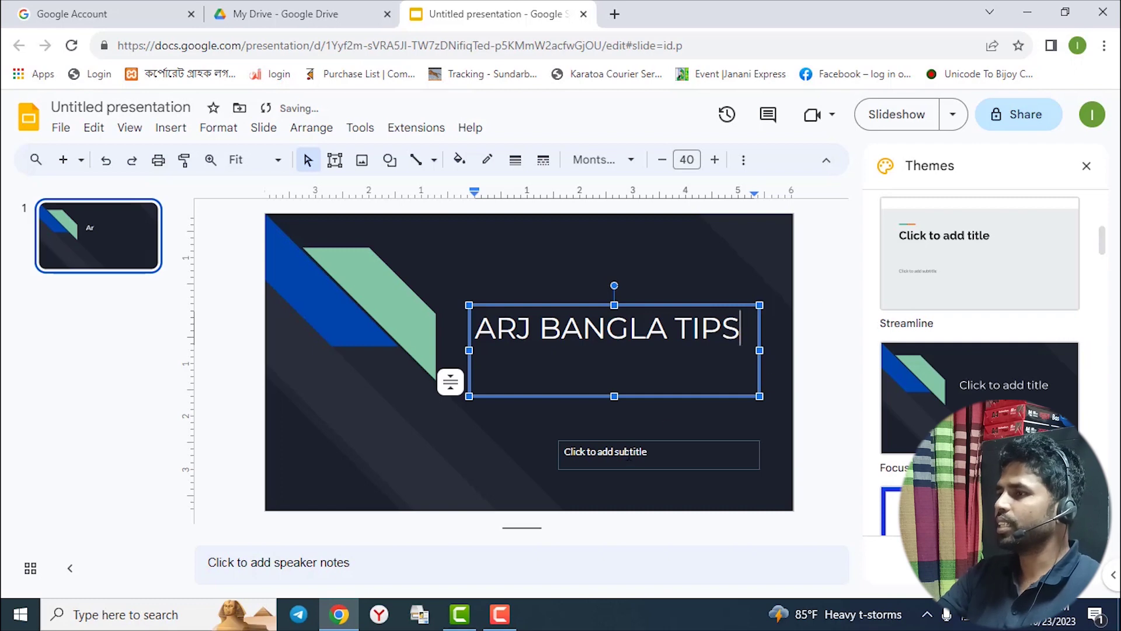
click(629, 454)
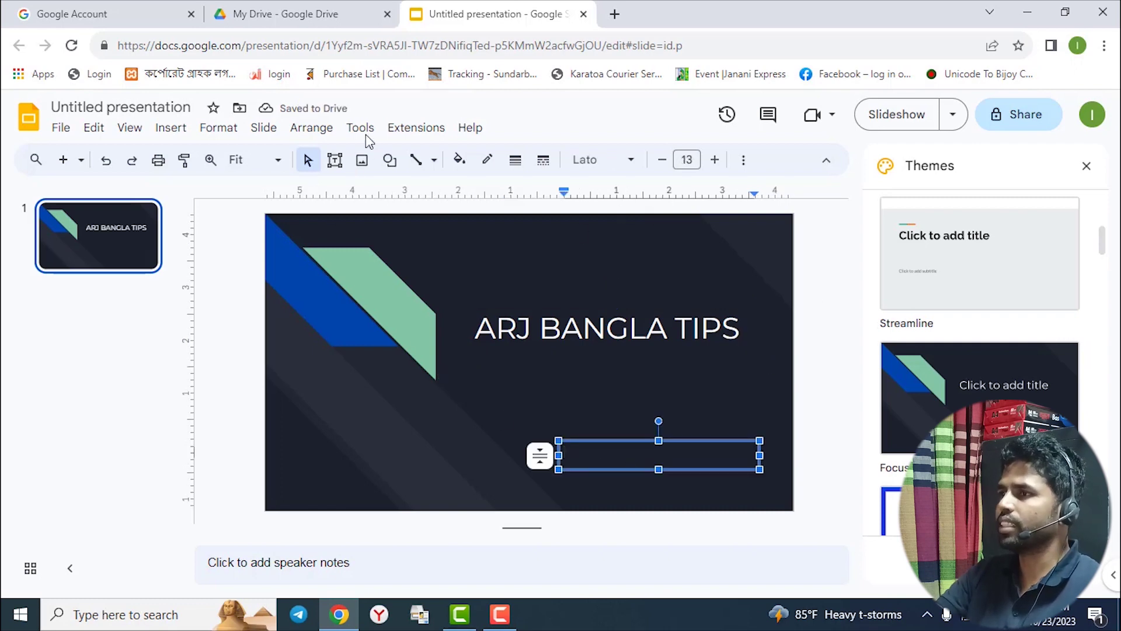
Step: Dictate 'আরো একটি নতুন টিপস' into the speaker notes with Bangla (Bangladesh) voice typing
click(366, 135)
click(428, 301)
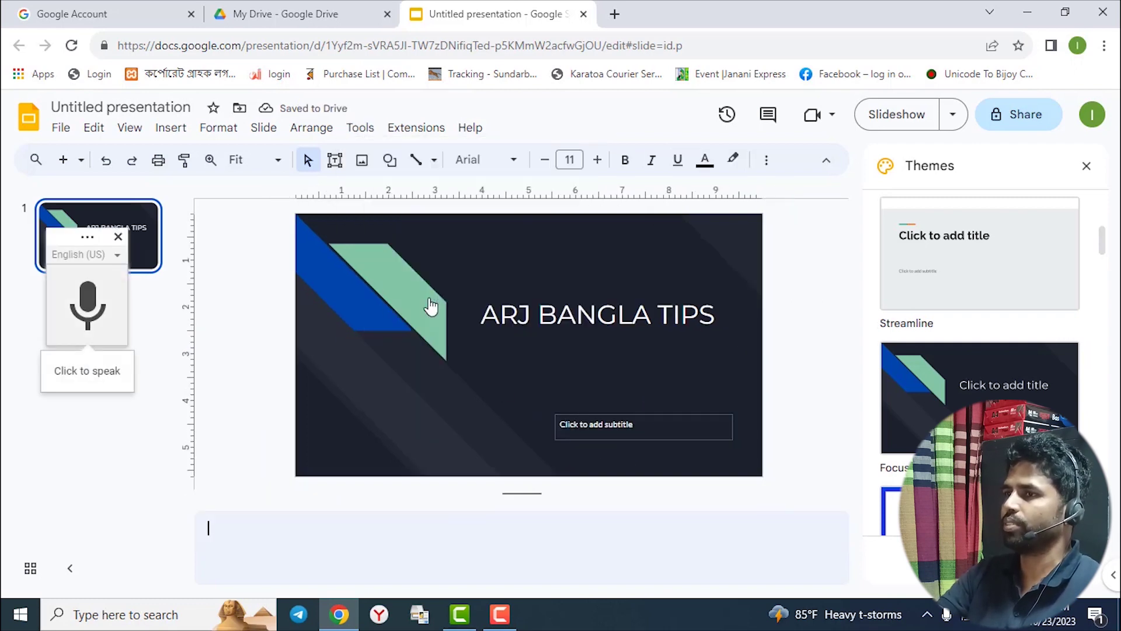
click(117, 256)
scroll(117, 365, down, 10)
scroll(117, 368, down, 20)
scroll(117, 372, down, 20)
scroll(118, 372, up, 7)
scroll(118, 370, up, 2)
scroll(118, 386, down, 2)
click(117, 388)
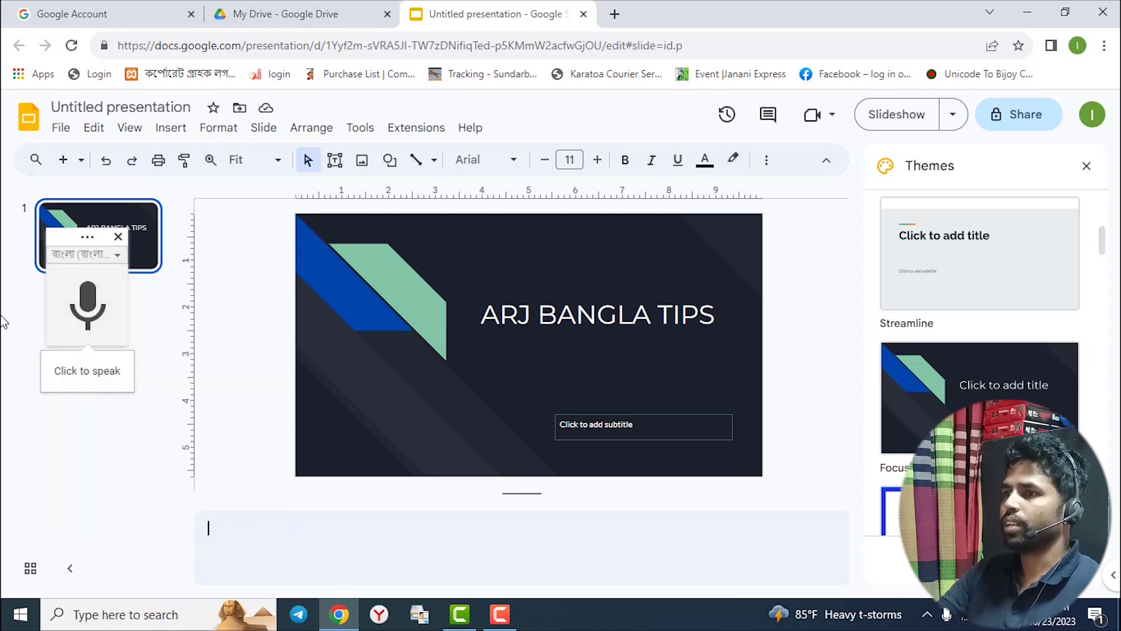
click(91, 315)
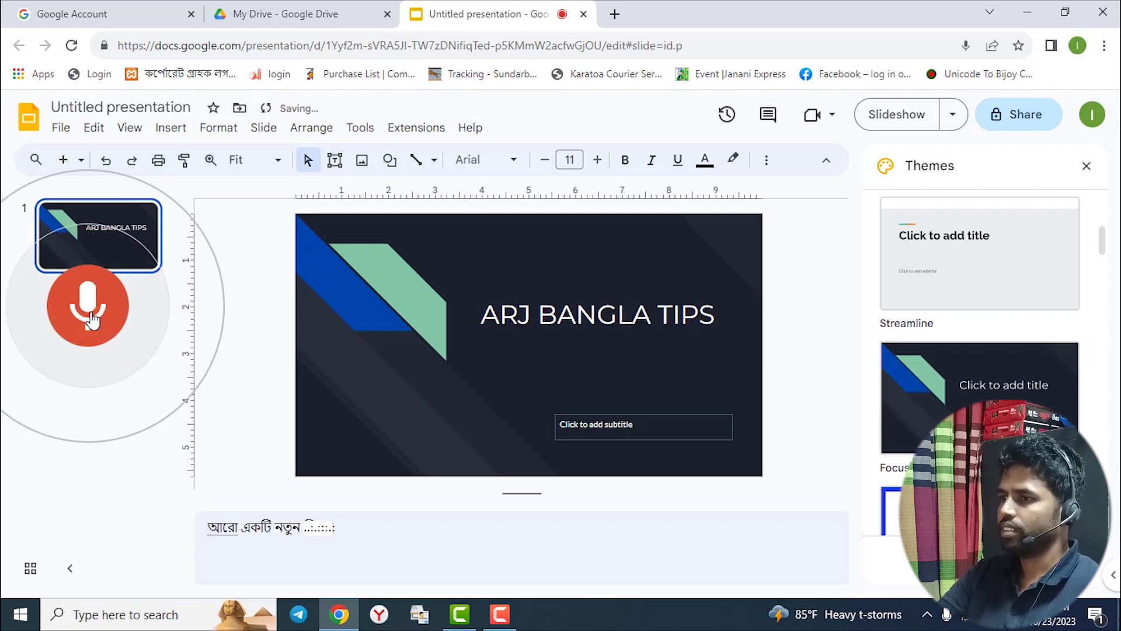
click(91, 319)
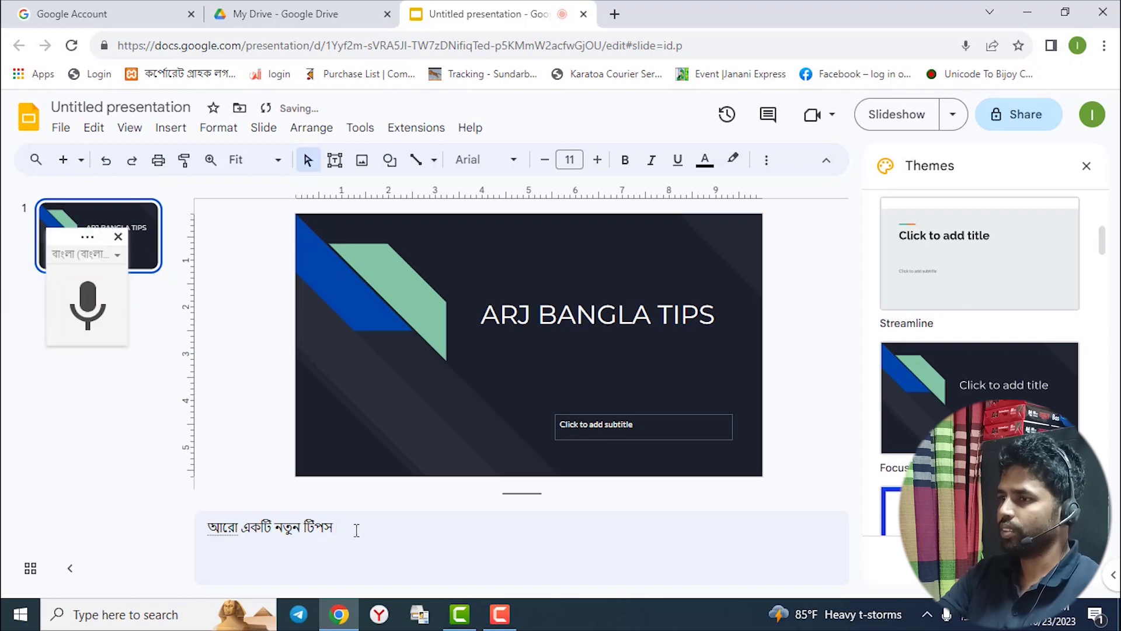
Step: Paste the dictated Bangla line into the subtitle and select it
drag(356, 530, 201, 530)
key(ctrl+c)
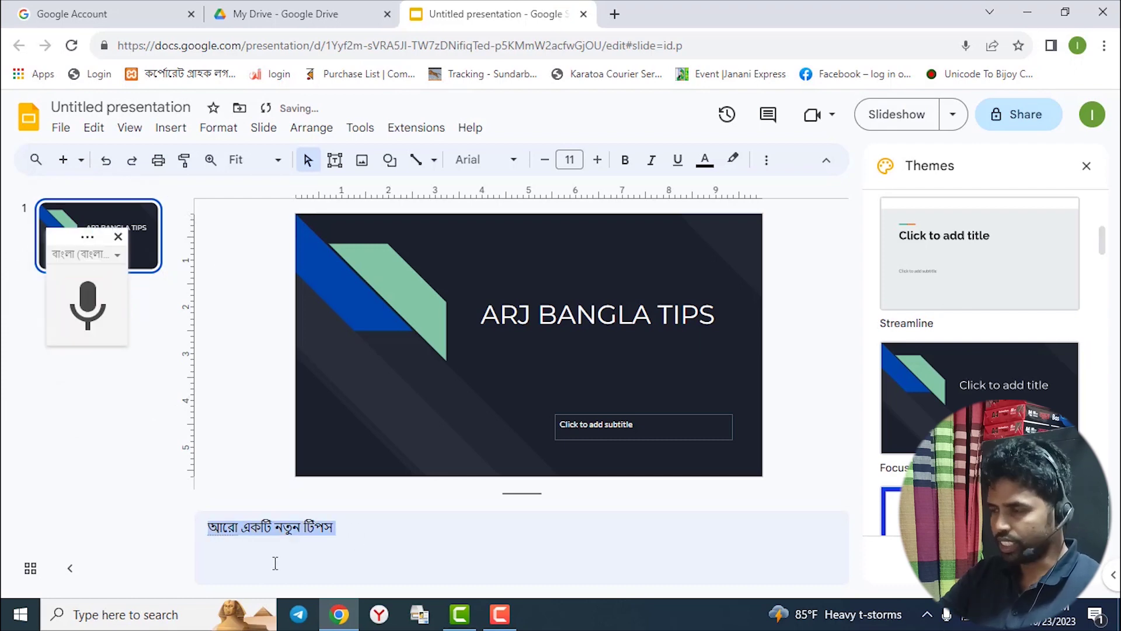
click(608, 432)
key(ctrl+v)
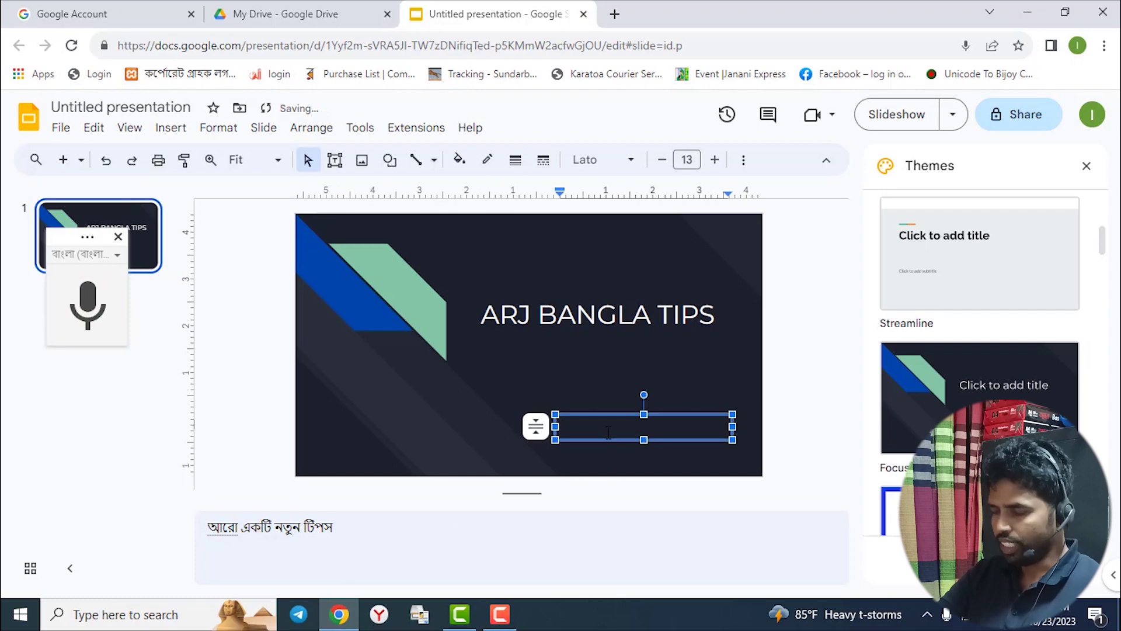
drag(646, 423, 566, 422)
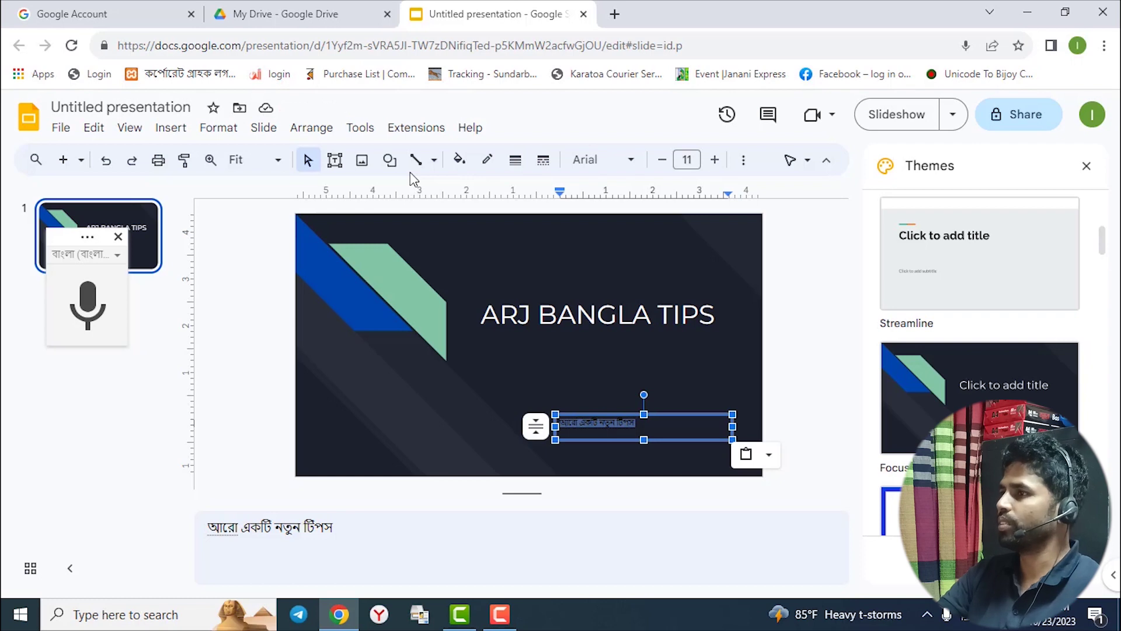
Step: Apply the Shift theme to the slide and select the Bangla subtitle text
scroll(984, 280, down, 5)
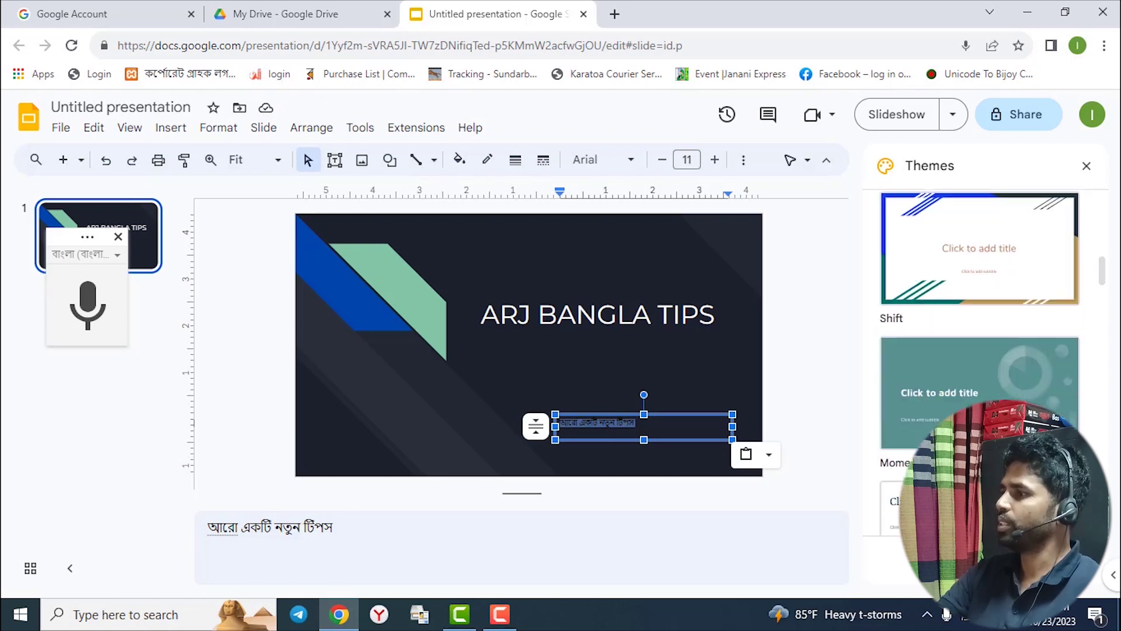
click(987, 249)
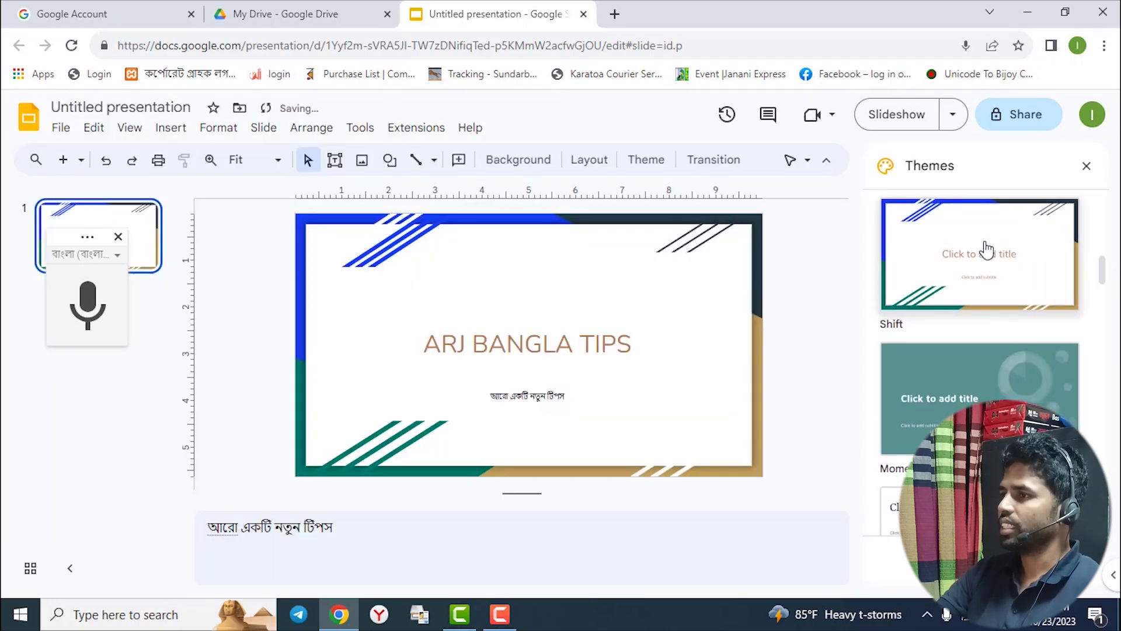
click(565, 402)
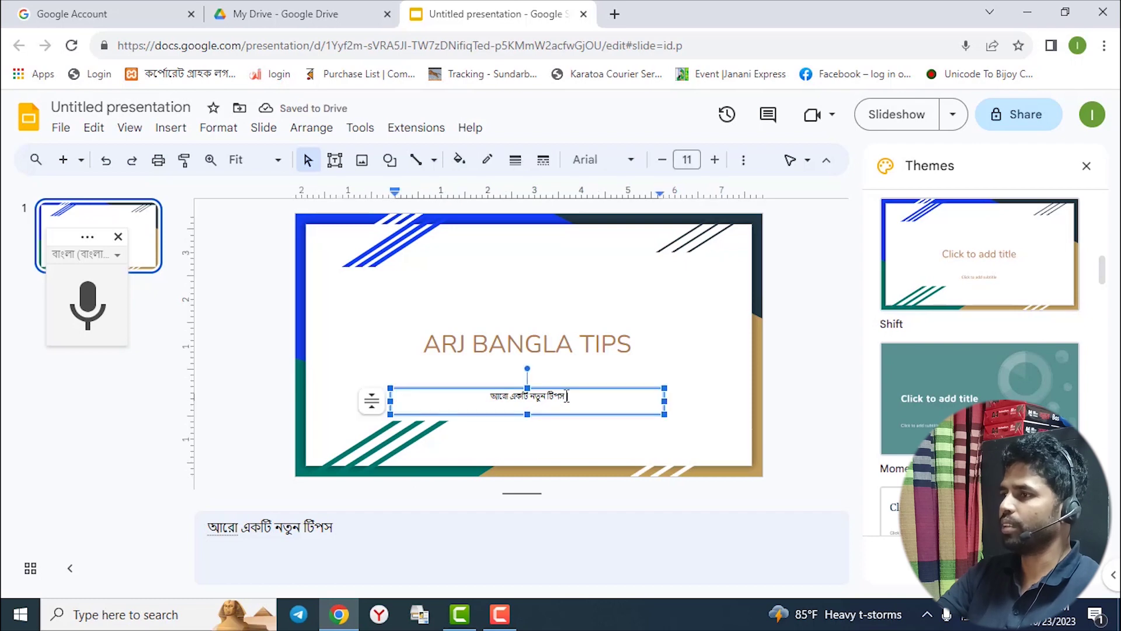
drag(564, 399, 485, 405)
Step: Enlarge the Bangla subtitle text to 32 point
click(714, 159)
click(715, 160)
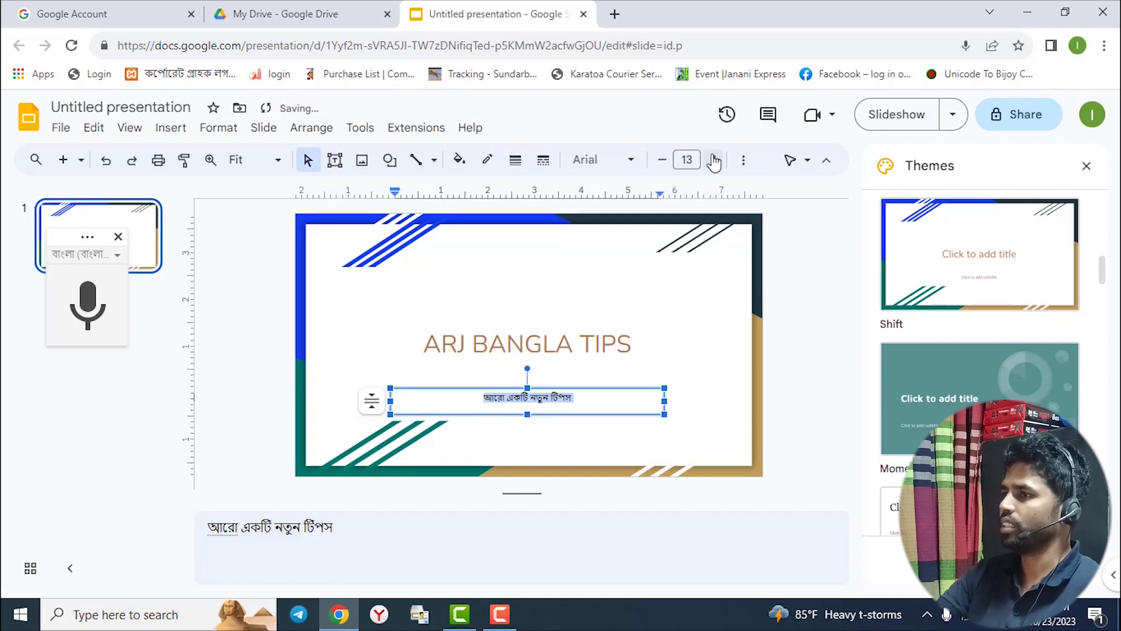
click(715, 159)
click(714, 159)
click(714, 159)
click(714, 160)
click(714, 160)
click(715, 159)
click(714, 159)
click(714, 159)
click(714, 160)
click(715, 159)
click(714, 159)
click(714, 160)
click(713, 159)
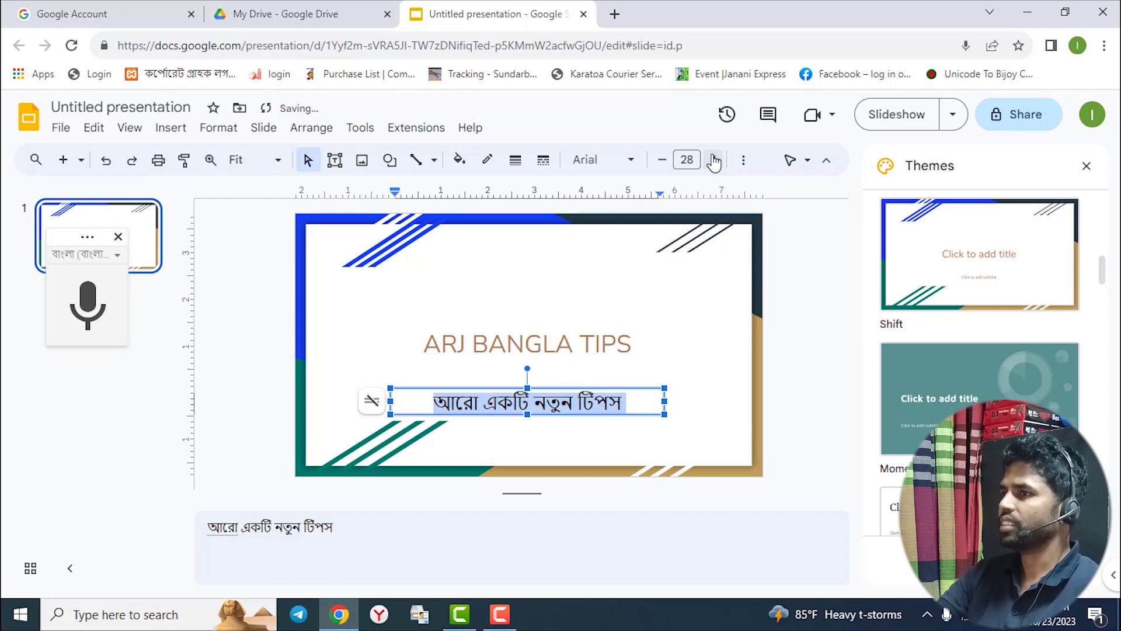
click(713, 160)
click(714, 160)
click(714, 159)
click(713, 160)
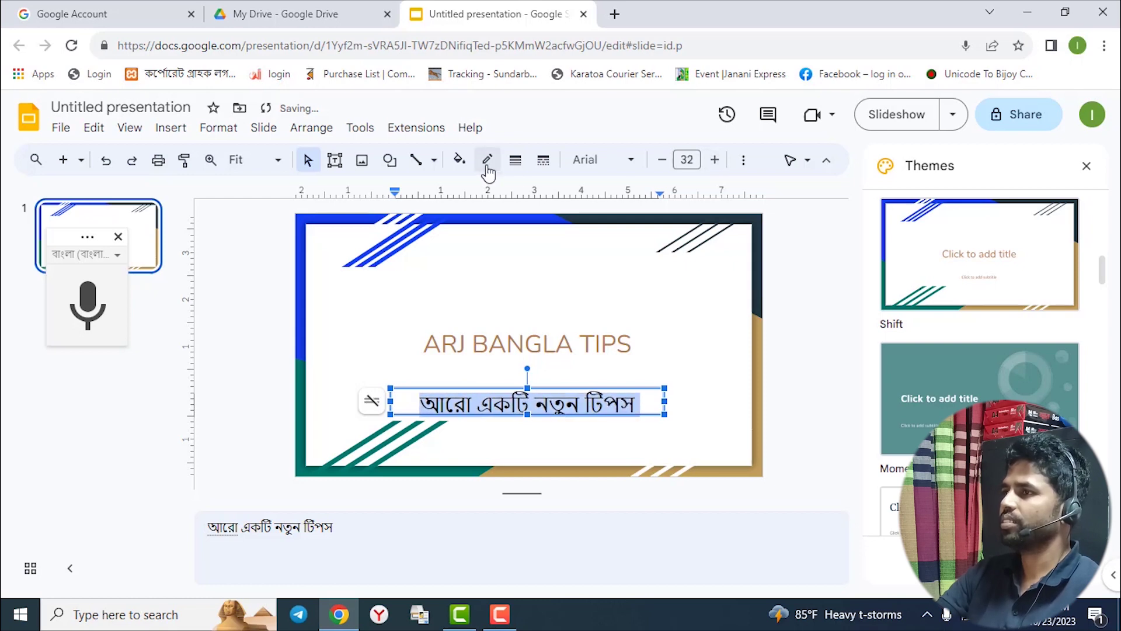
Step: Give the subtitle box an orange fill, then deselect it
click(459, 159)
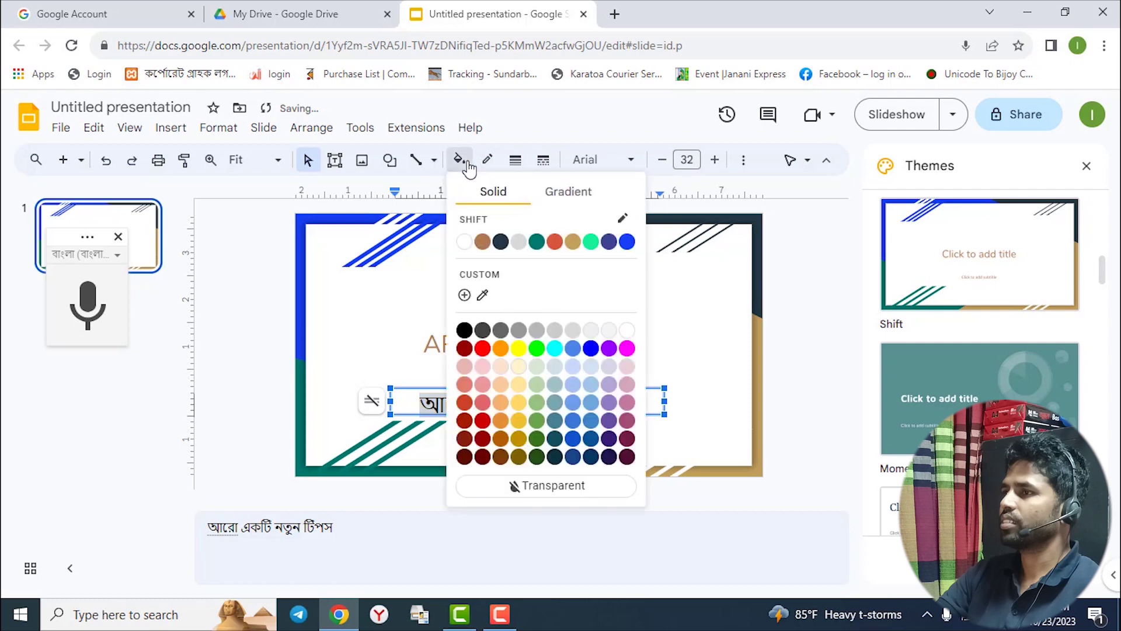
click(501, 349)
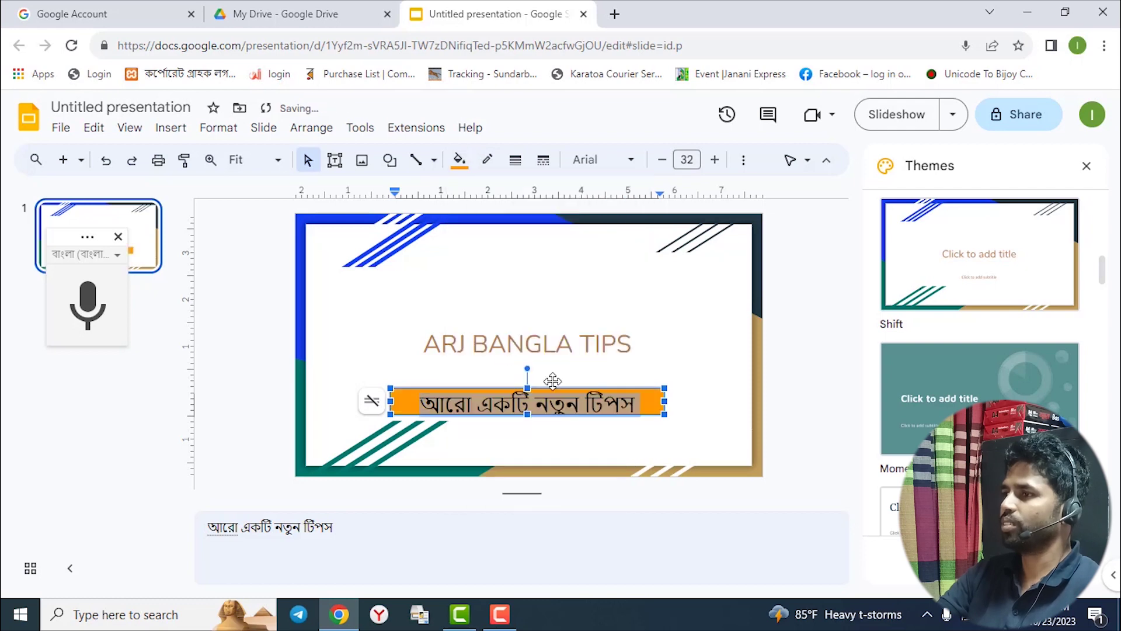
click(643, 411)
click(691, 422)
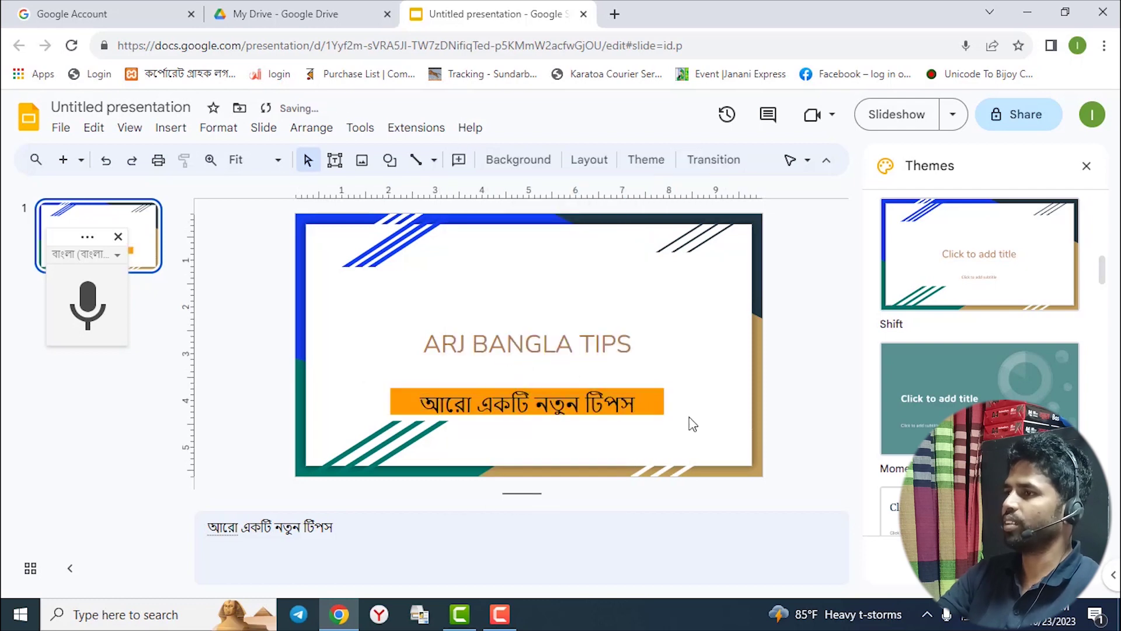
click(525, 344)
scroll(972, 383, down, 10)
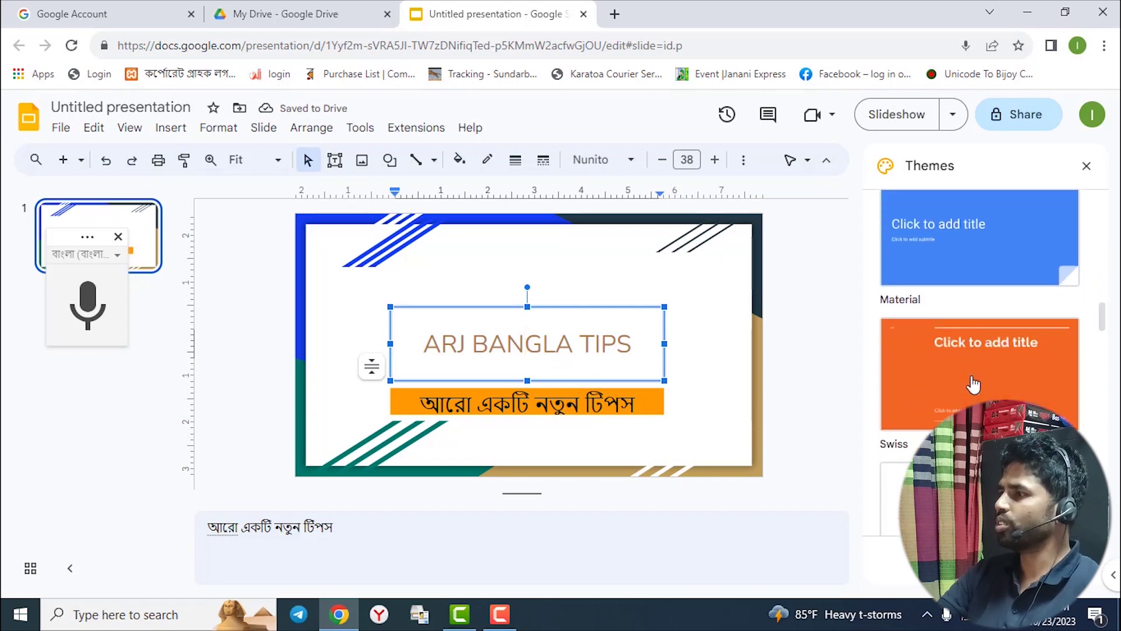
Step: Delete the Bangla line from the speaker notes and close the voice-typing panel
click(472, 556)
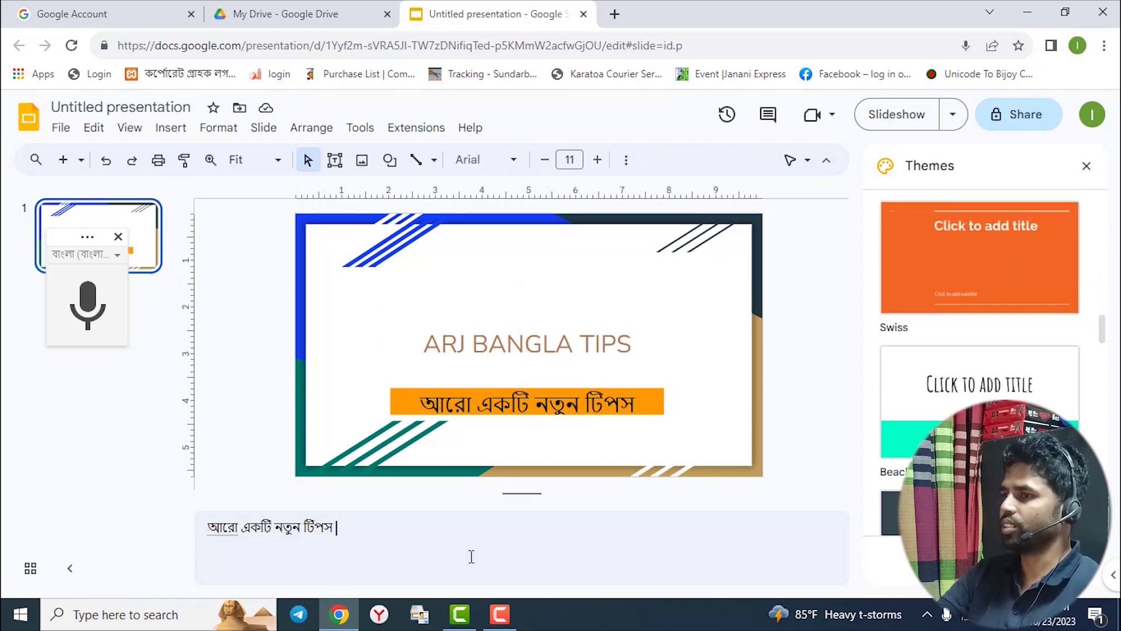
drag(380, 525, 110, 528)
key(BackSpace)
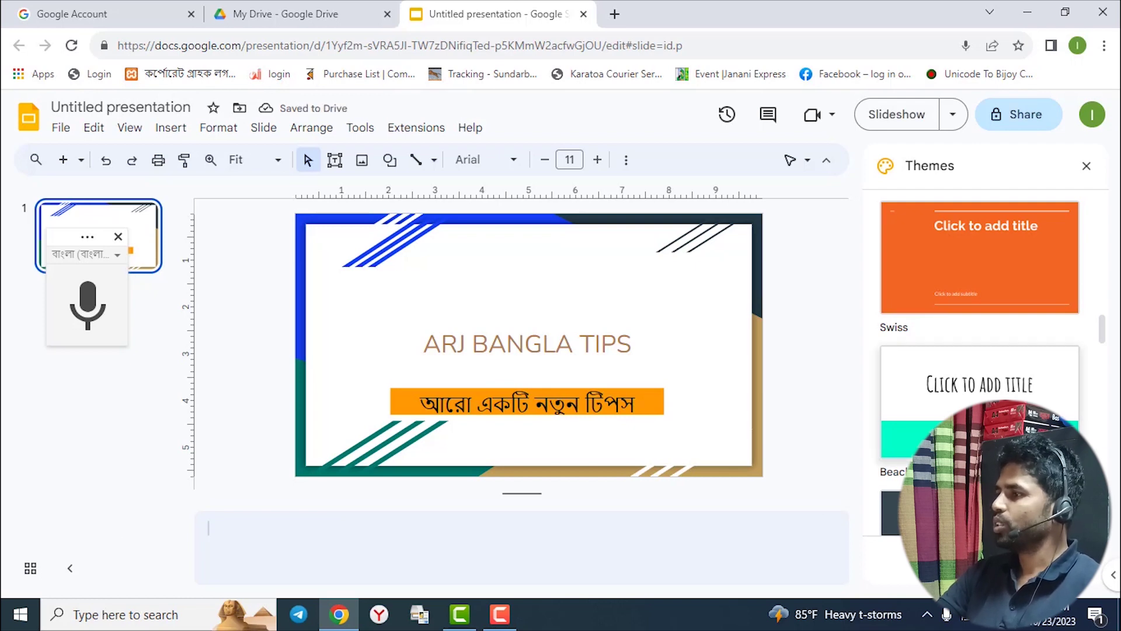
scroll(980, 362, down, 4)
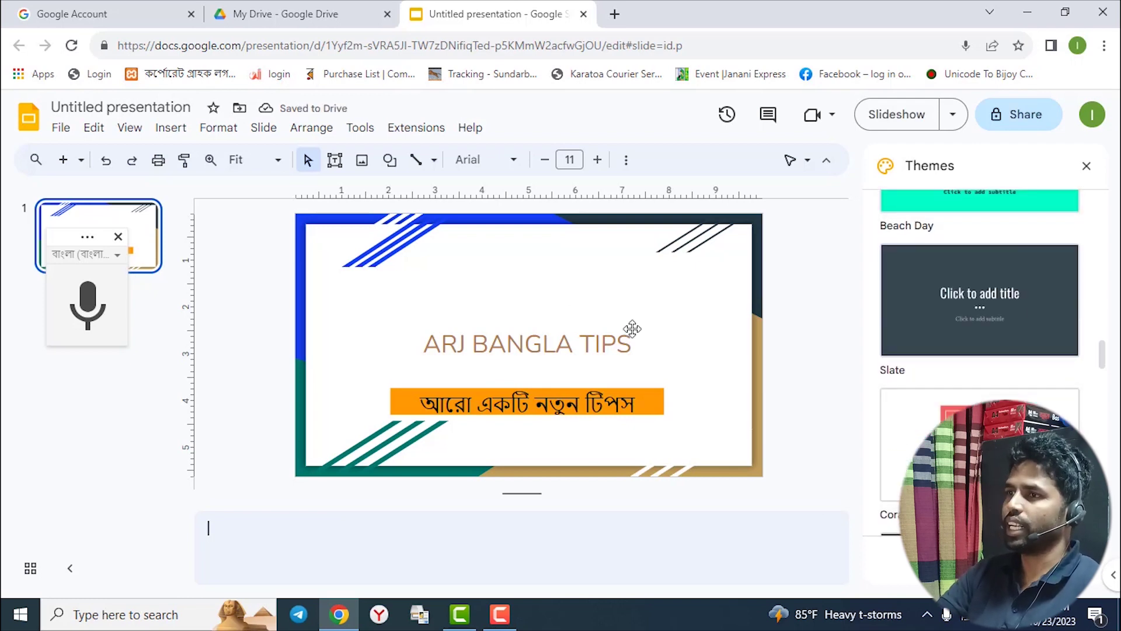
click(118, 237)
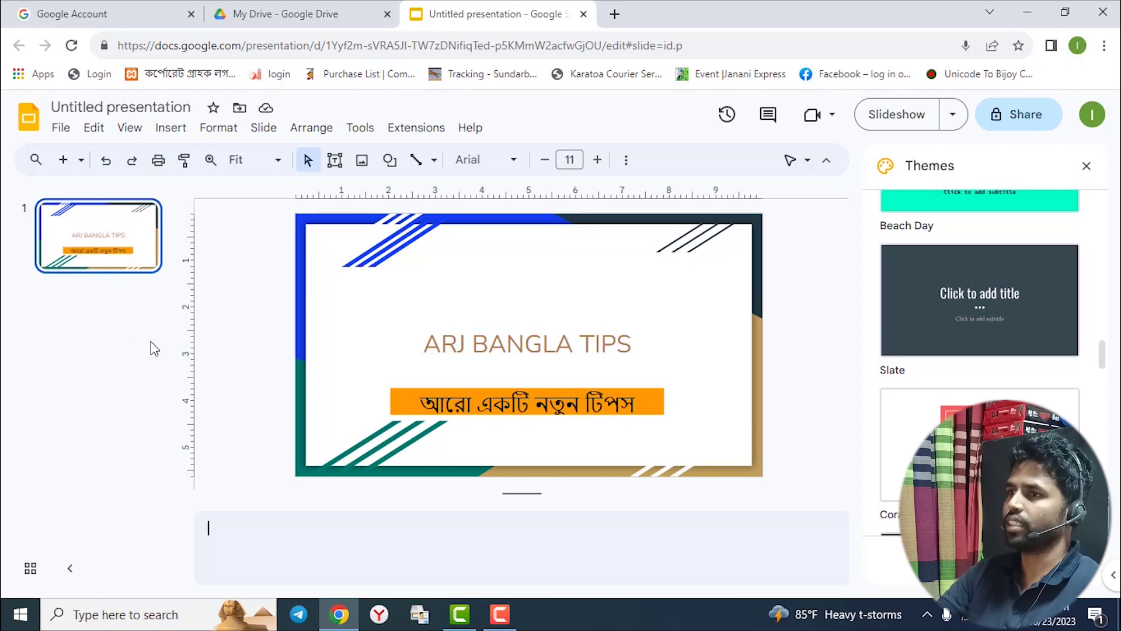
click(152, 347)
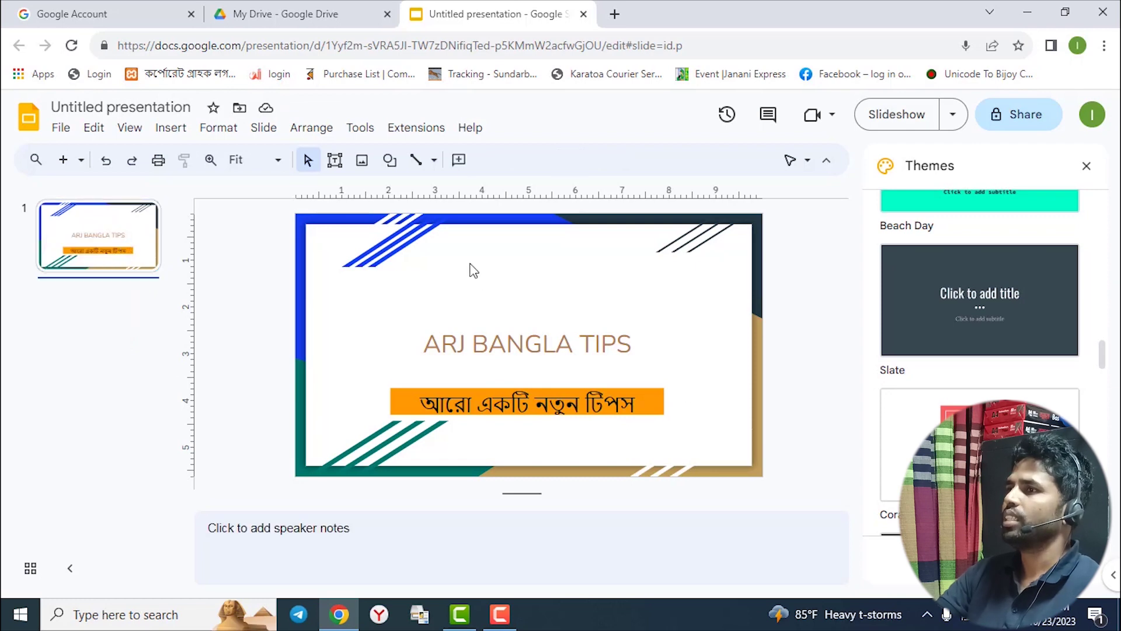
Step: Start and discard an empty comment, then close the presentation tab
click(459, 159)
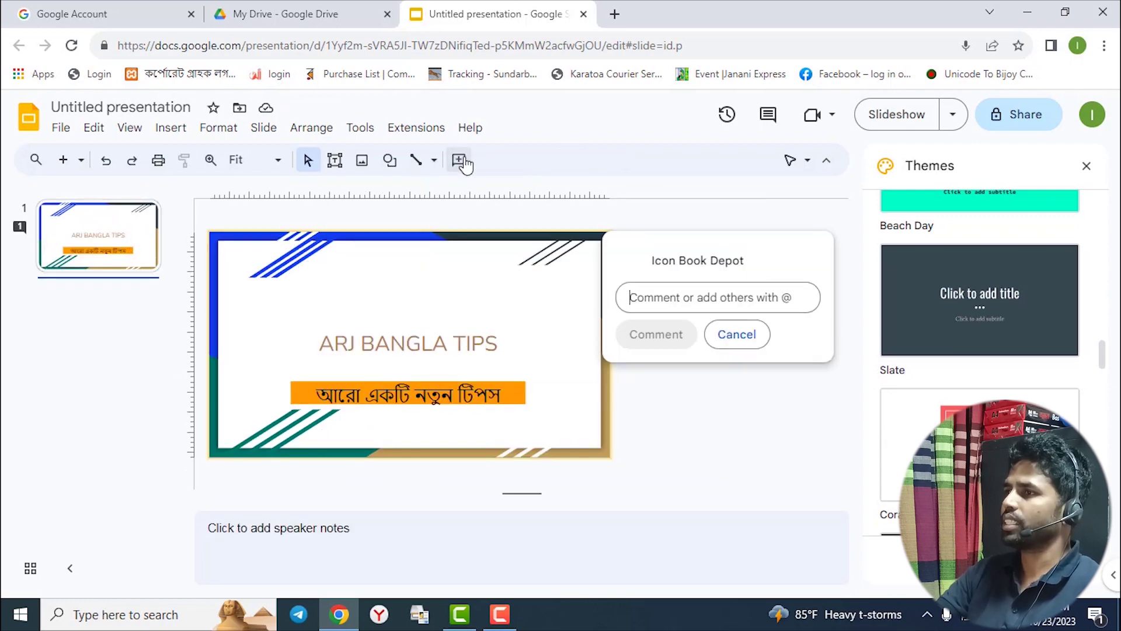
click(737, 335)
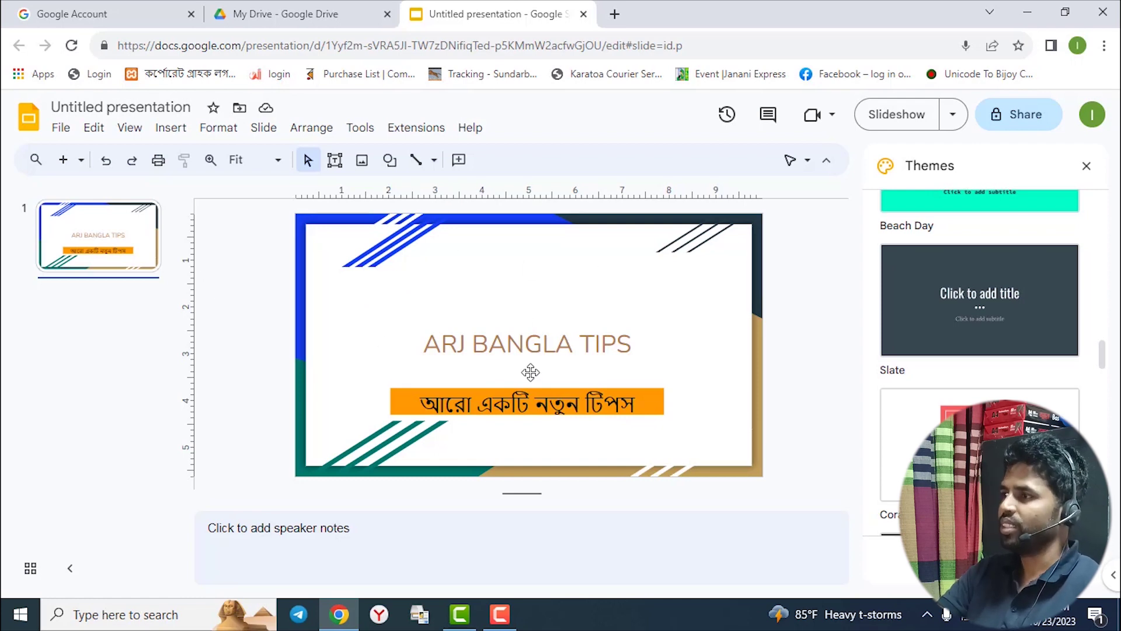
click(584, 14)
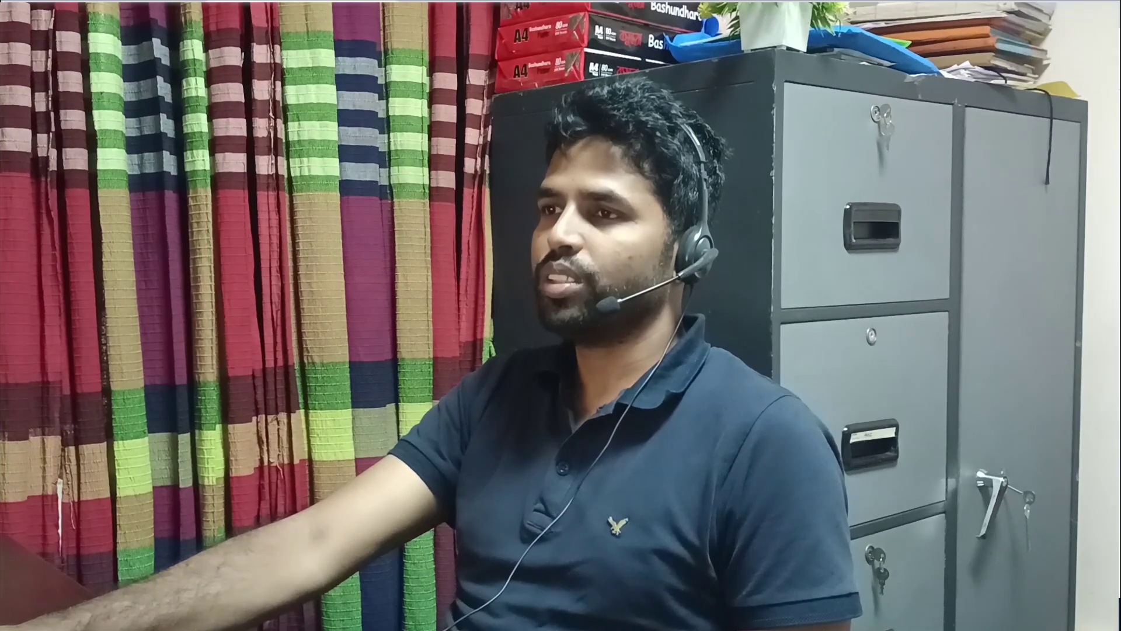